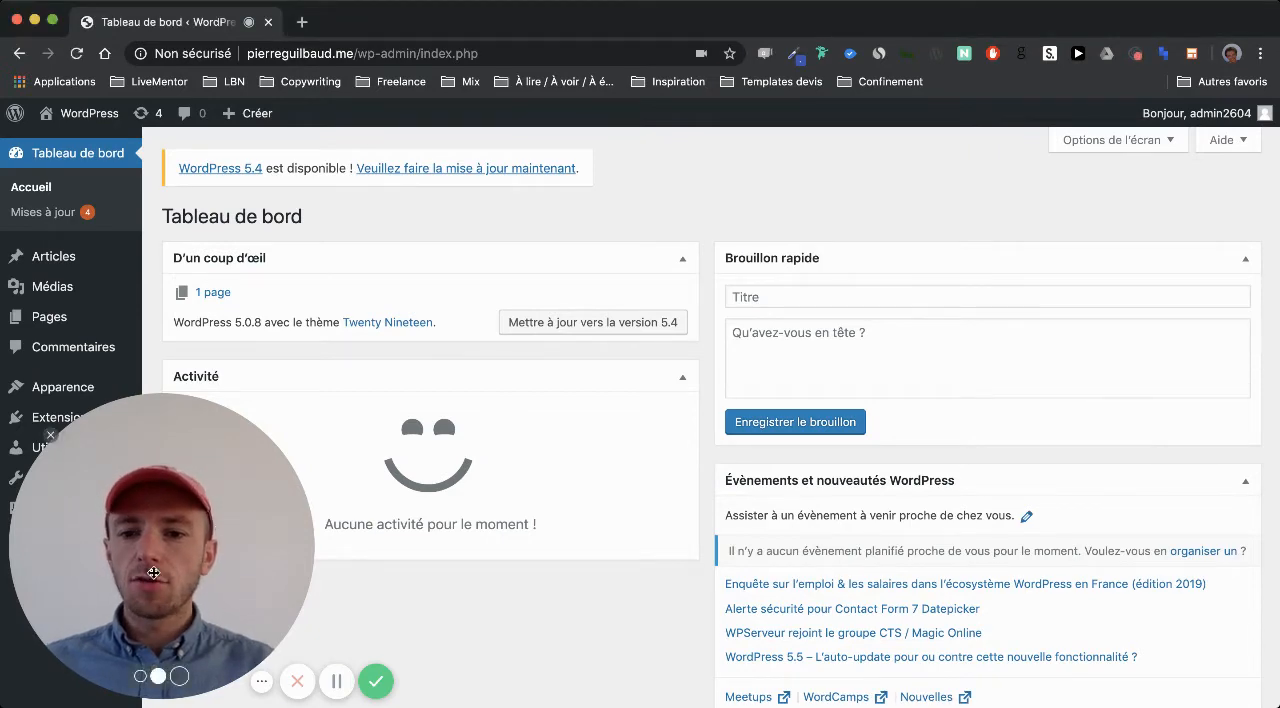
drag(162, 573, 1120, 573)
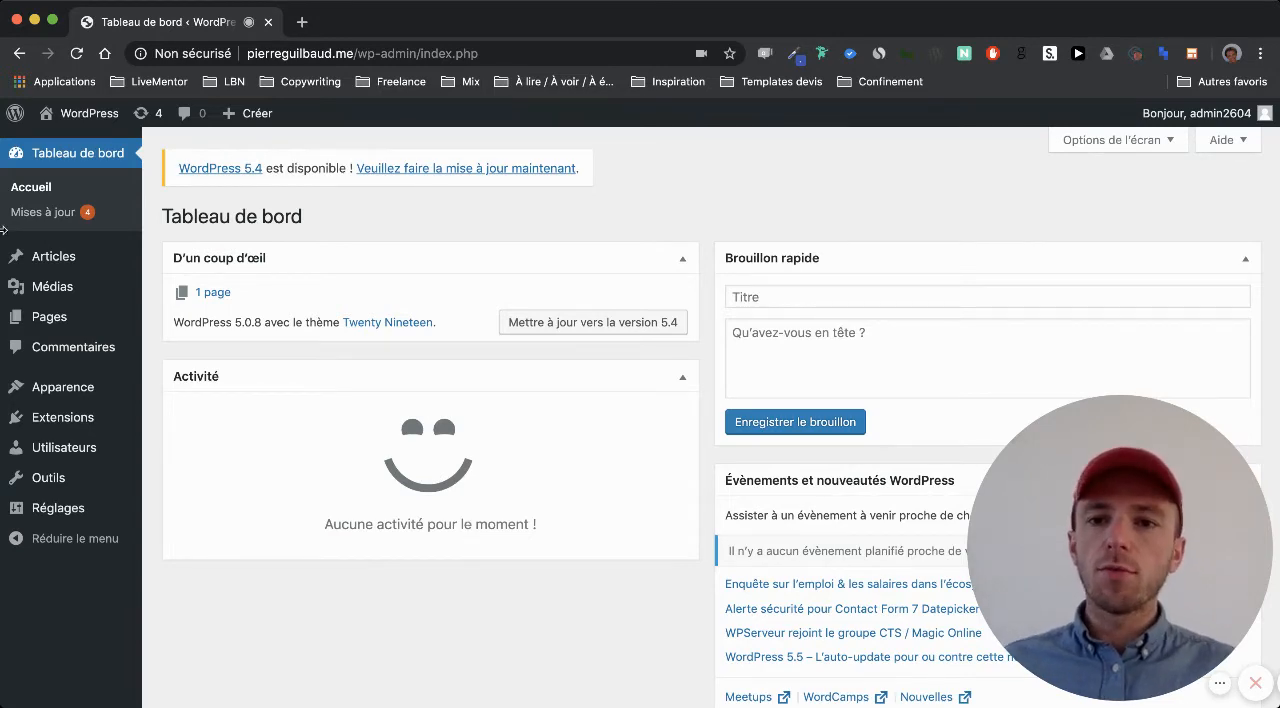
mouse_move(245, 122)
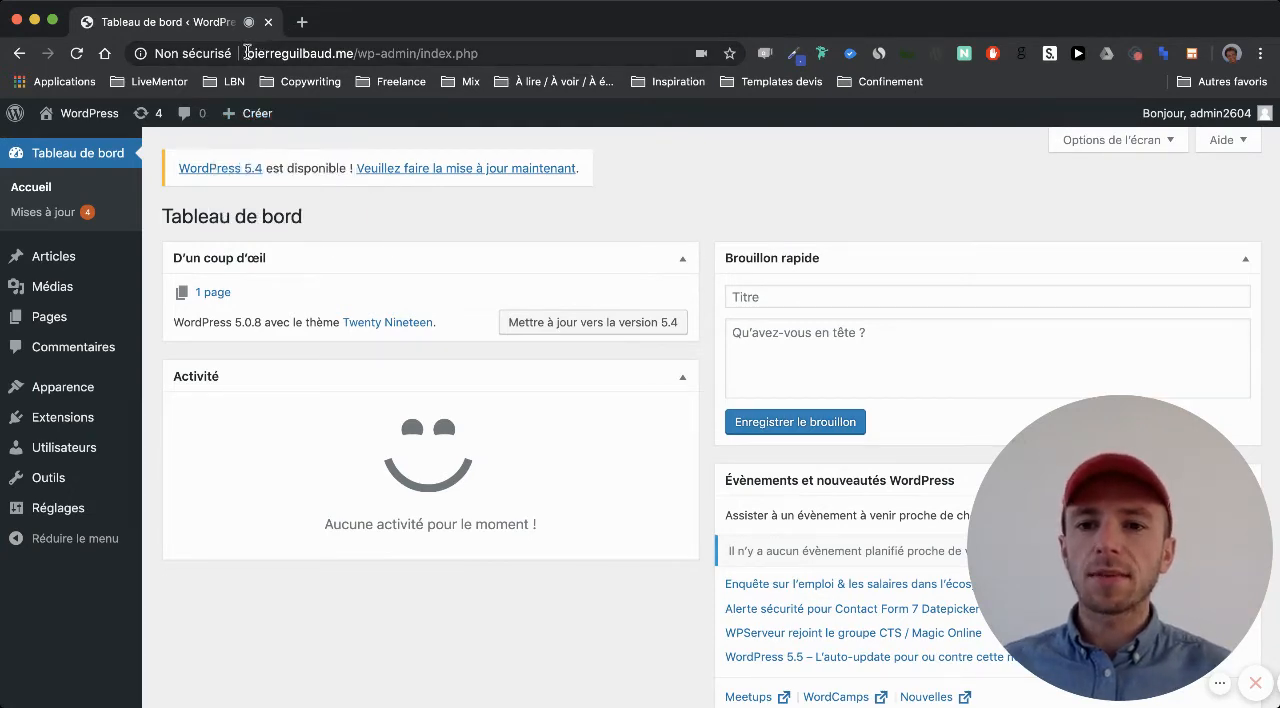
drag(247, 53, 415, 53)
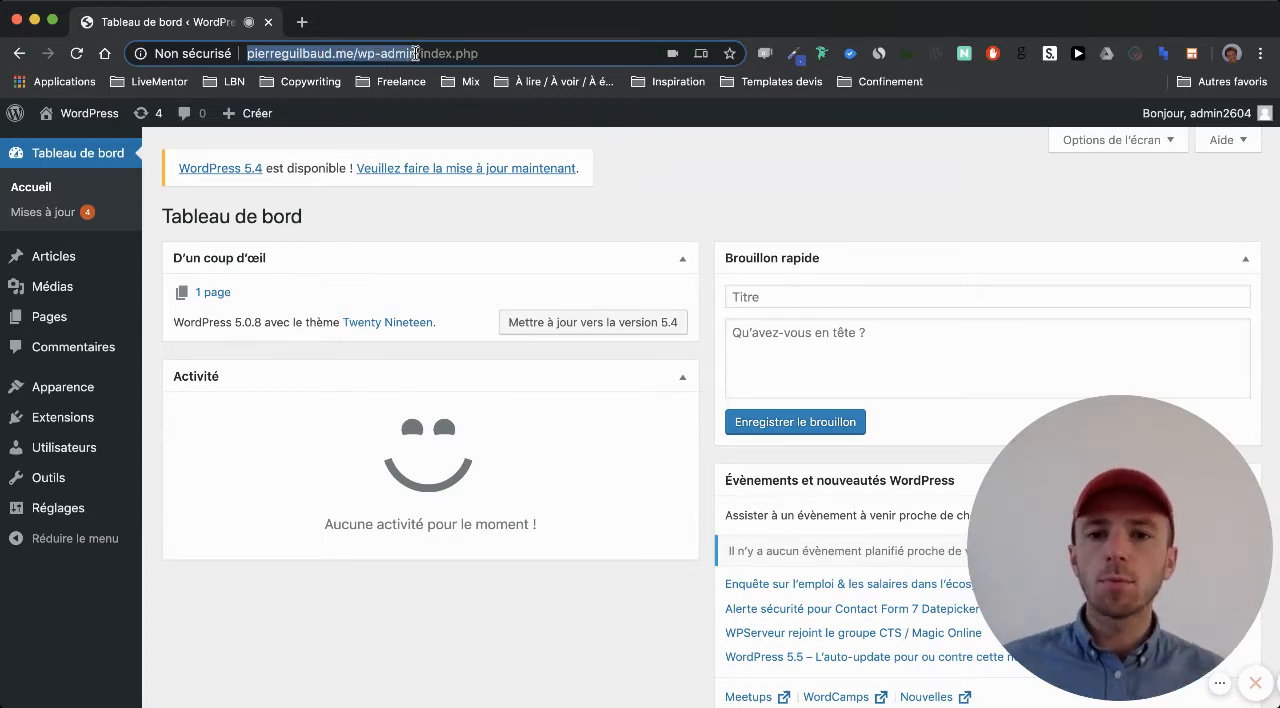
click(680, 160)
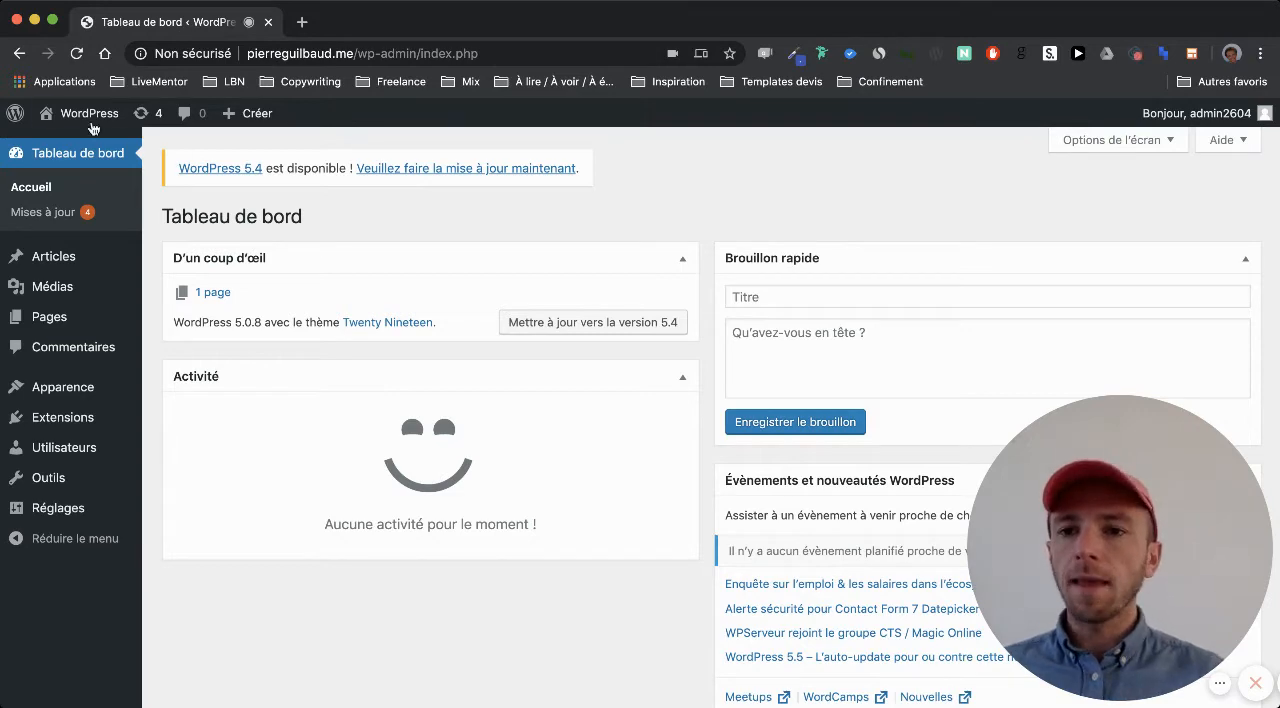
View the public site in a separate browser tab and return to the admin dashboard
mouse_move(85, 119)
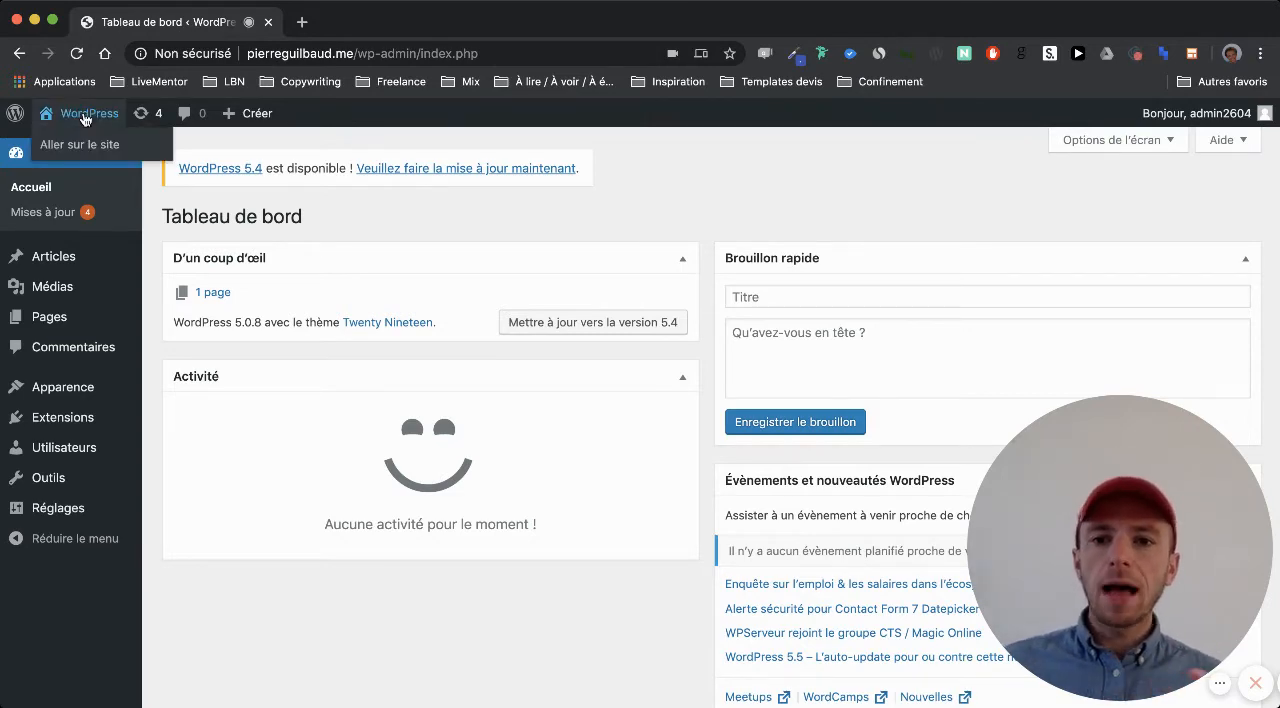
click(120, 155)
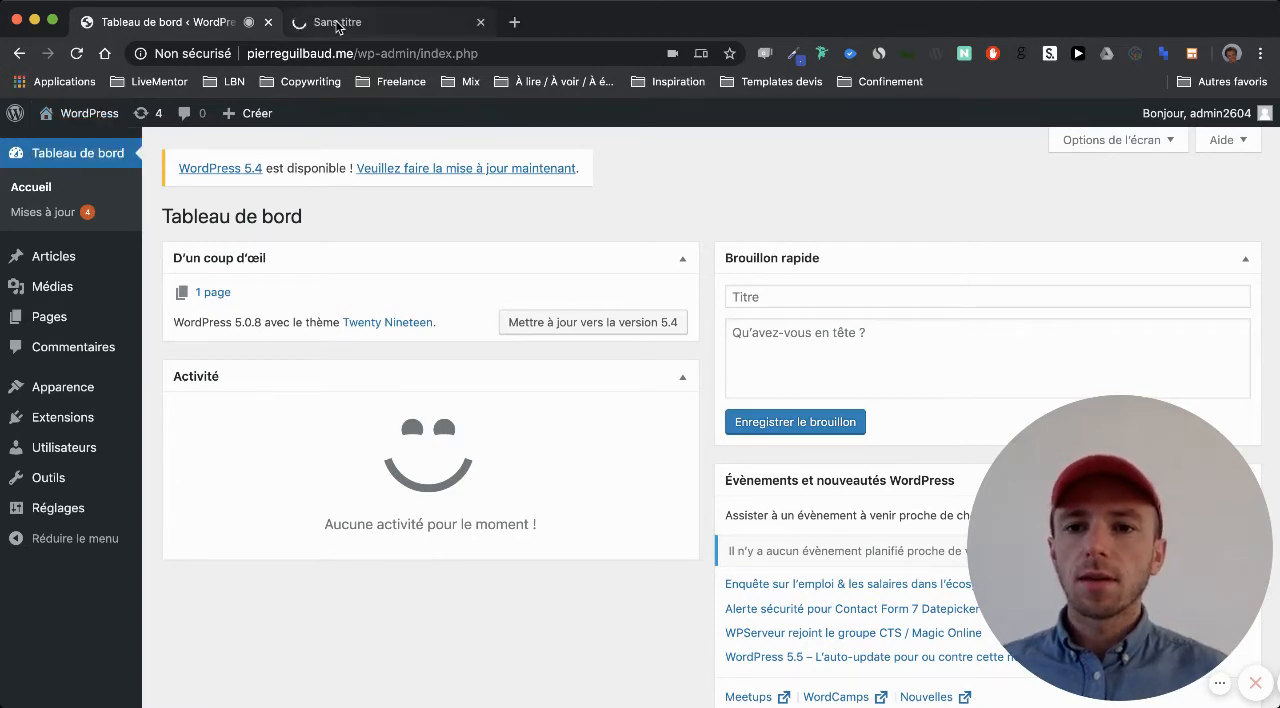
click(338, 22)
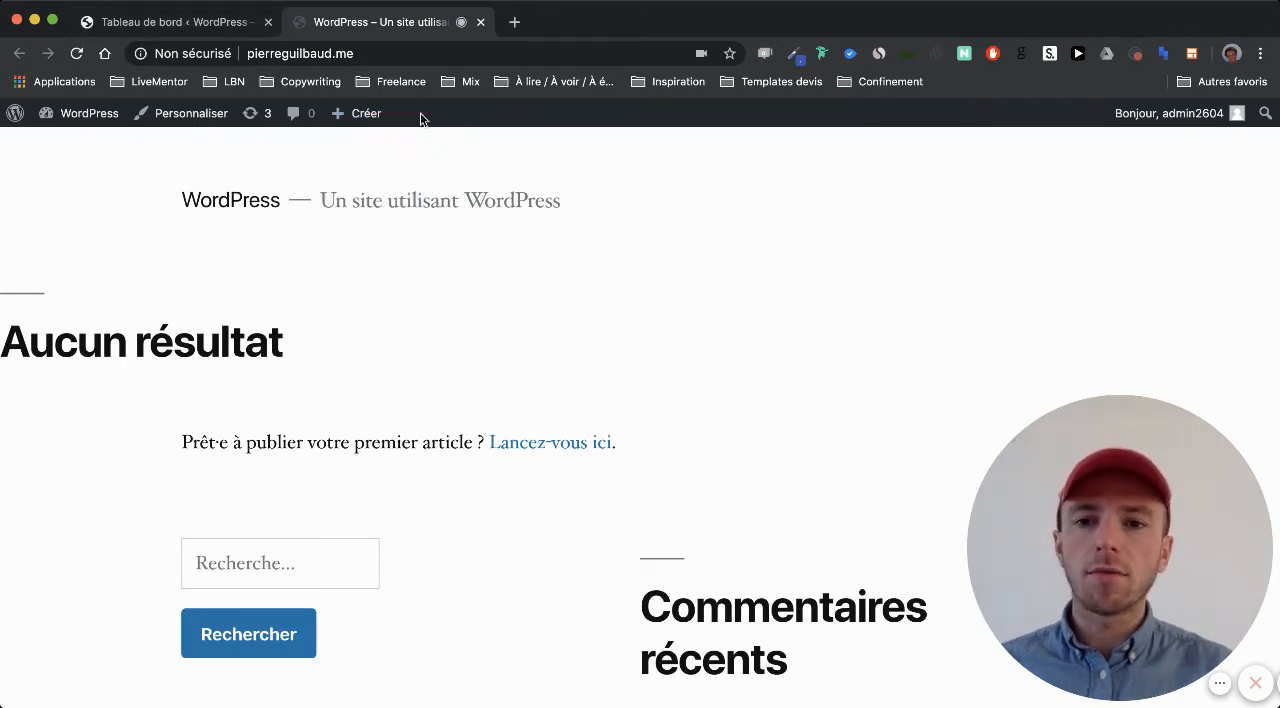
click(165, 20)
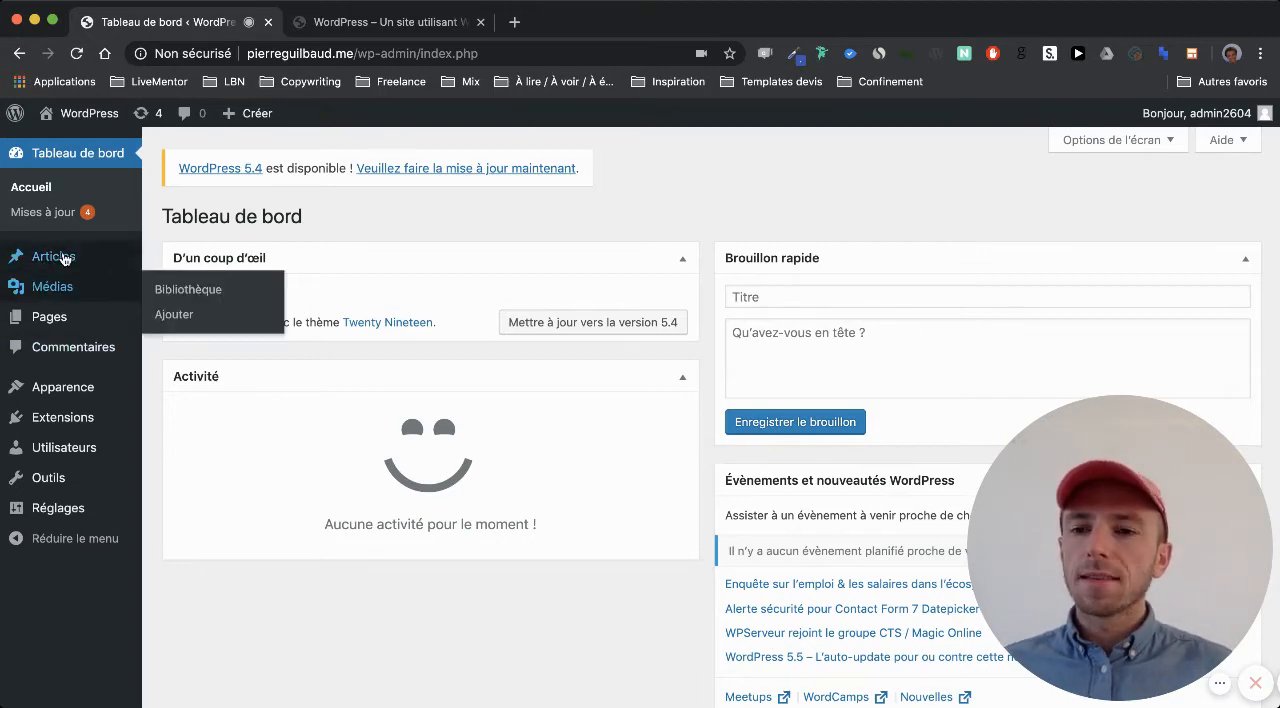
mouse_move(27, 288)
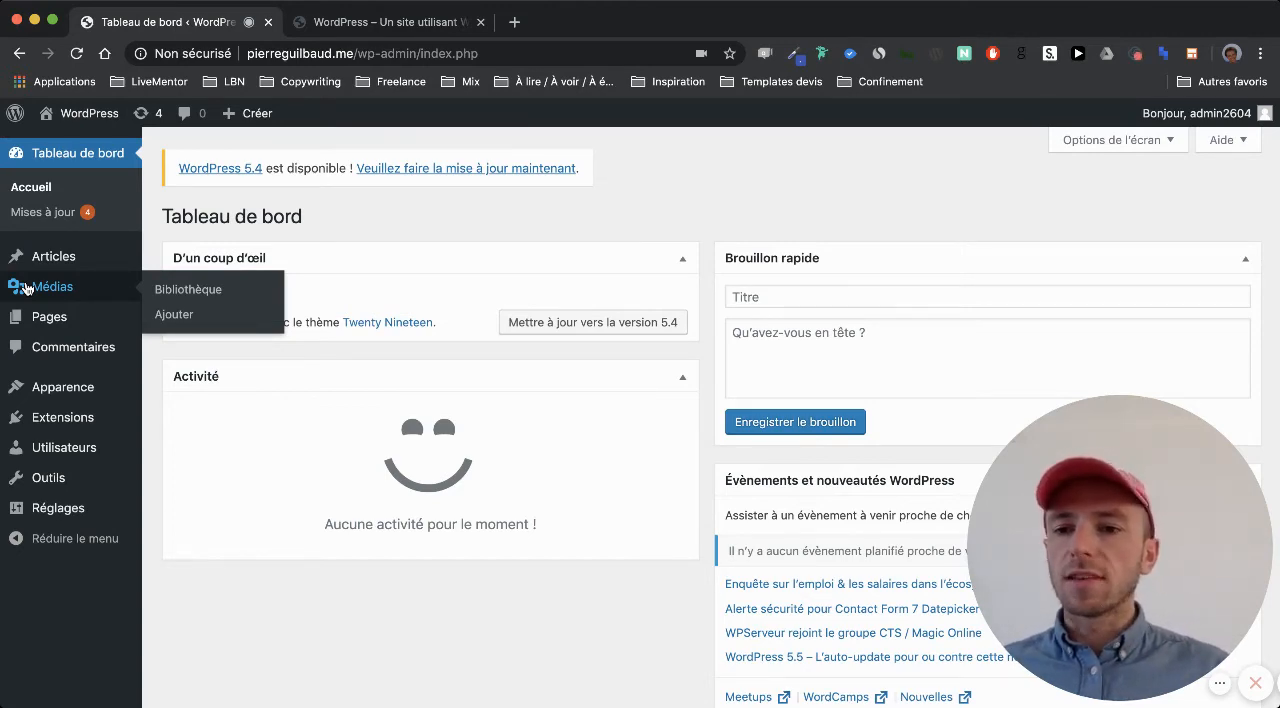
mouse_move(63, 443)
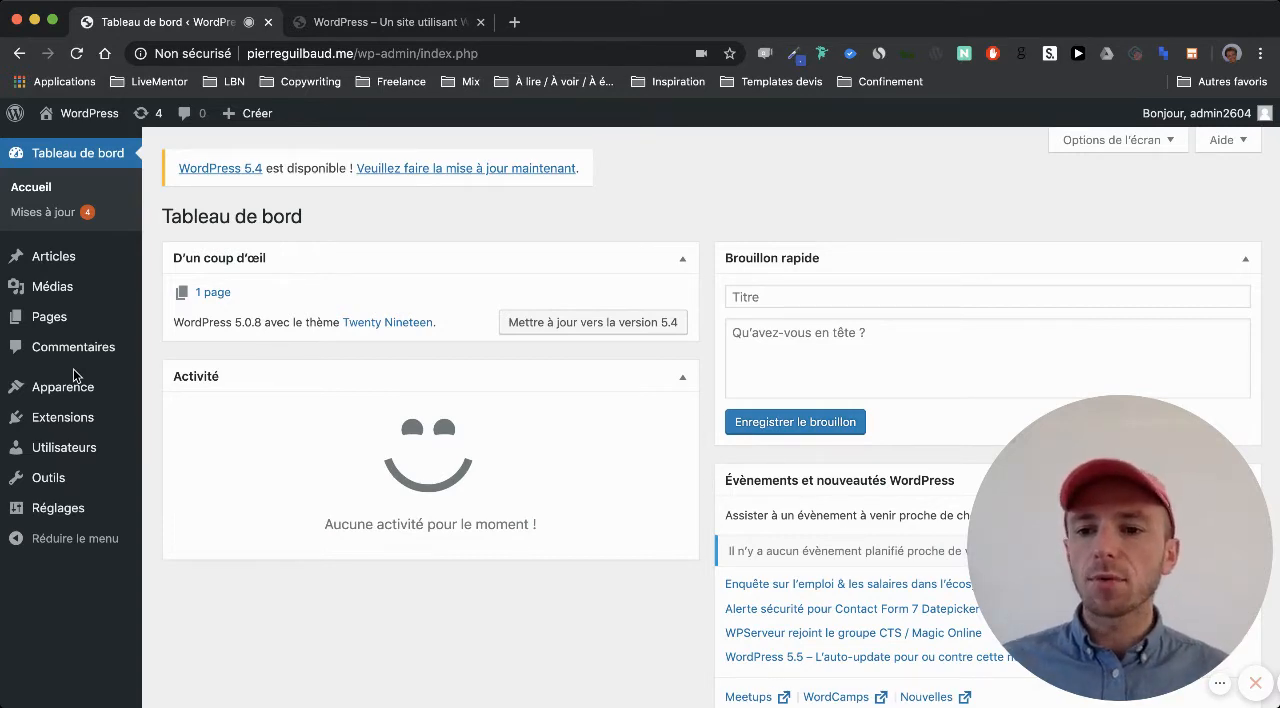
mouse_move(58, 514)
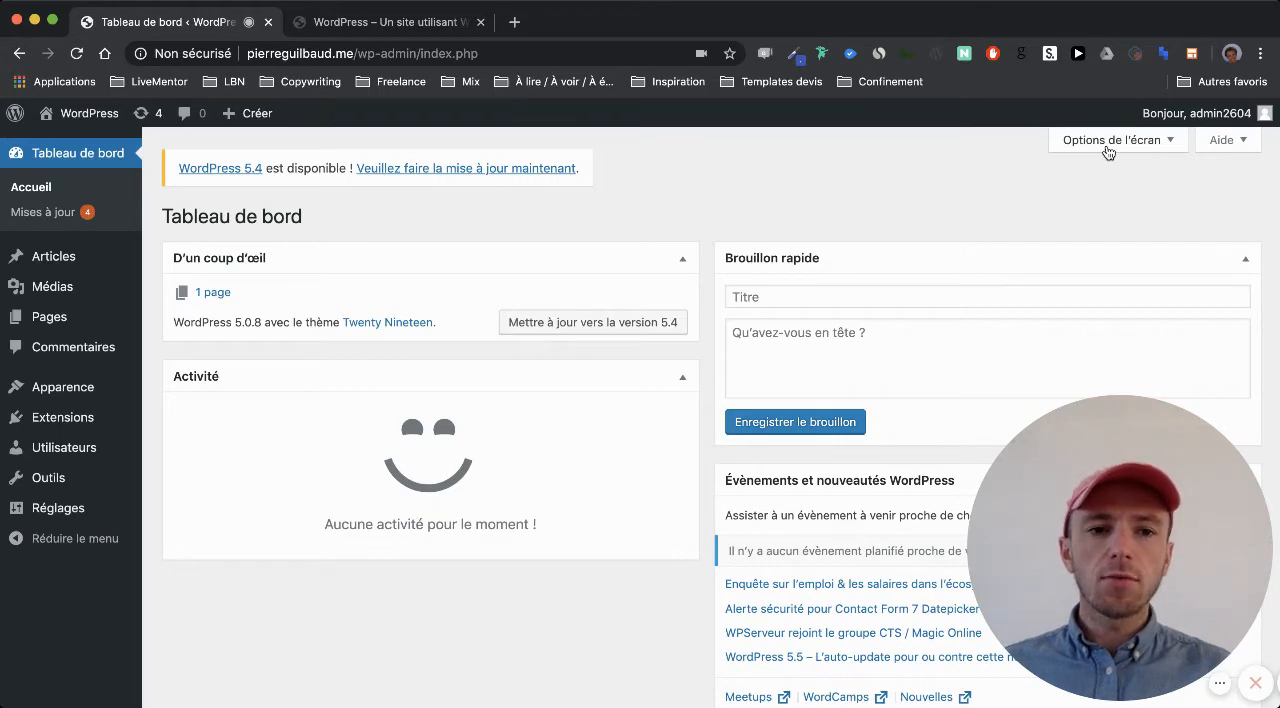
Hide the Activité and Évènements et nouveautés WordPress sections from the dashboard through the screen options
click(1108, 148)
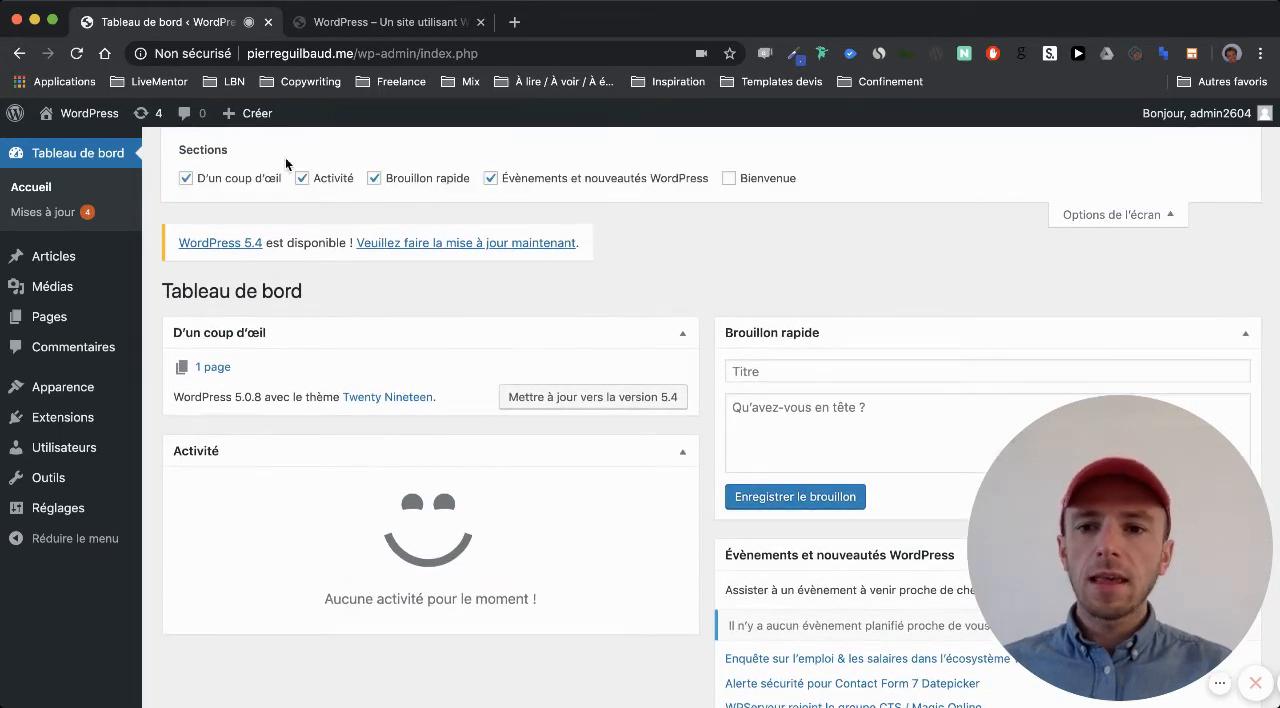
click(328, 181)
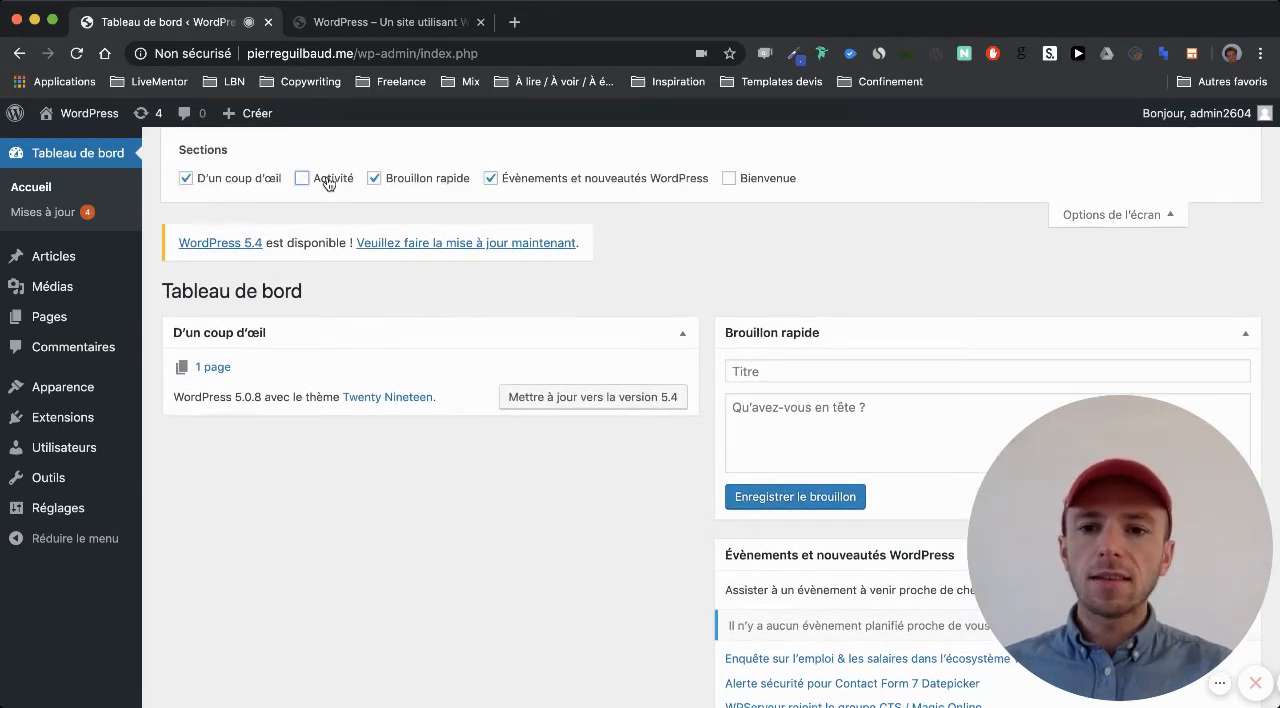
click(575, 186)
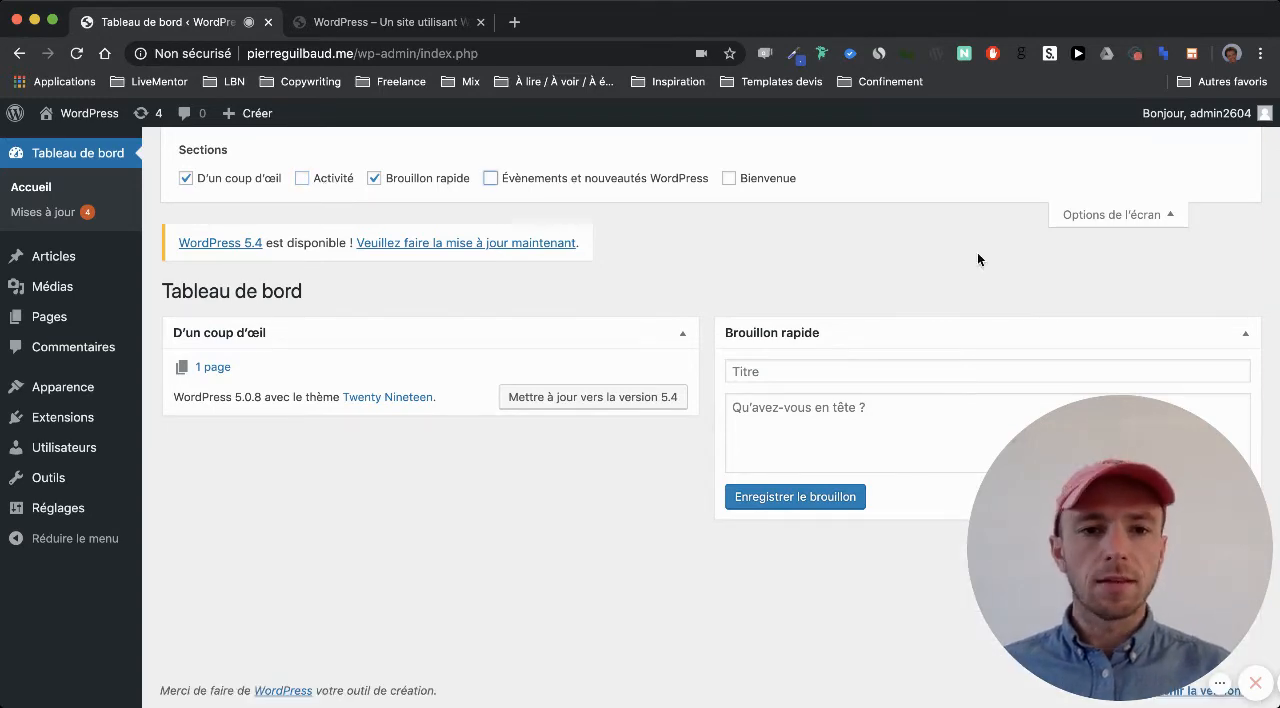
click(1076, 217)
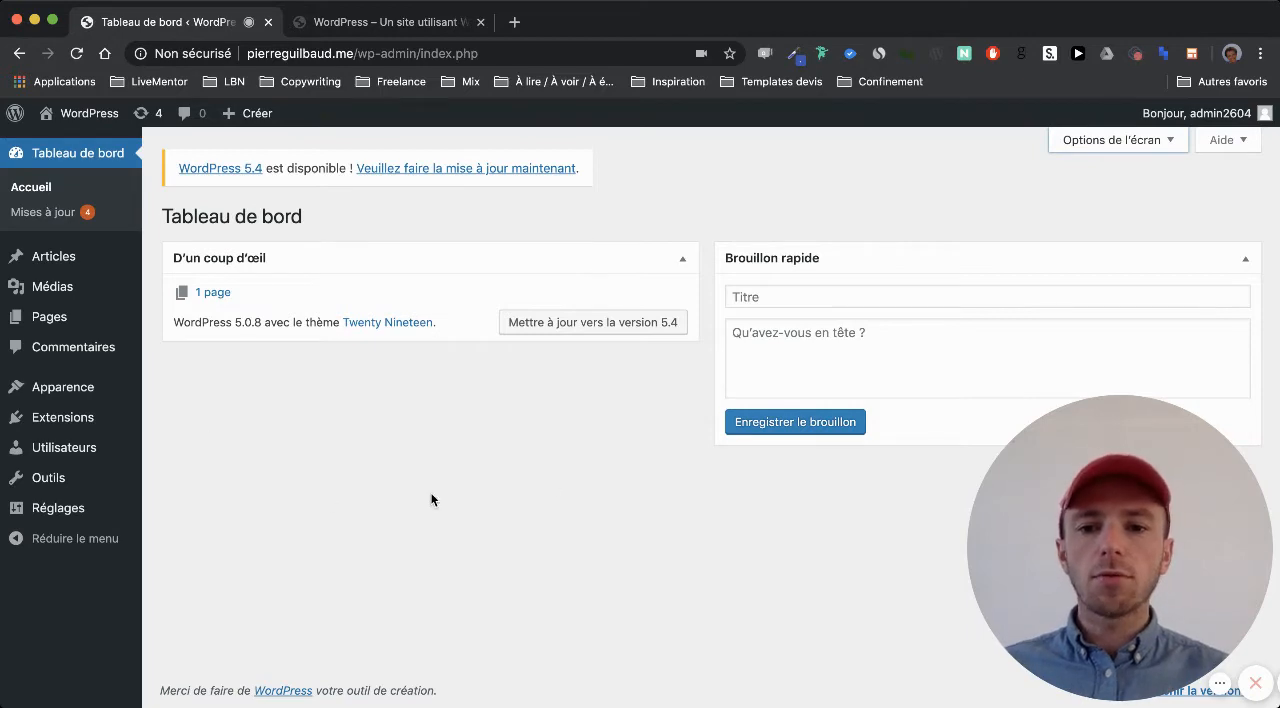
click(1091, 142)
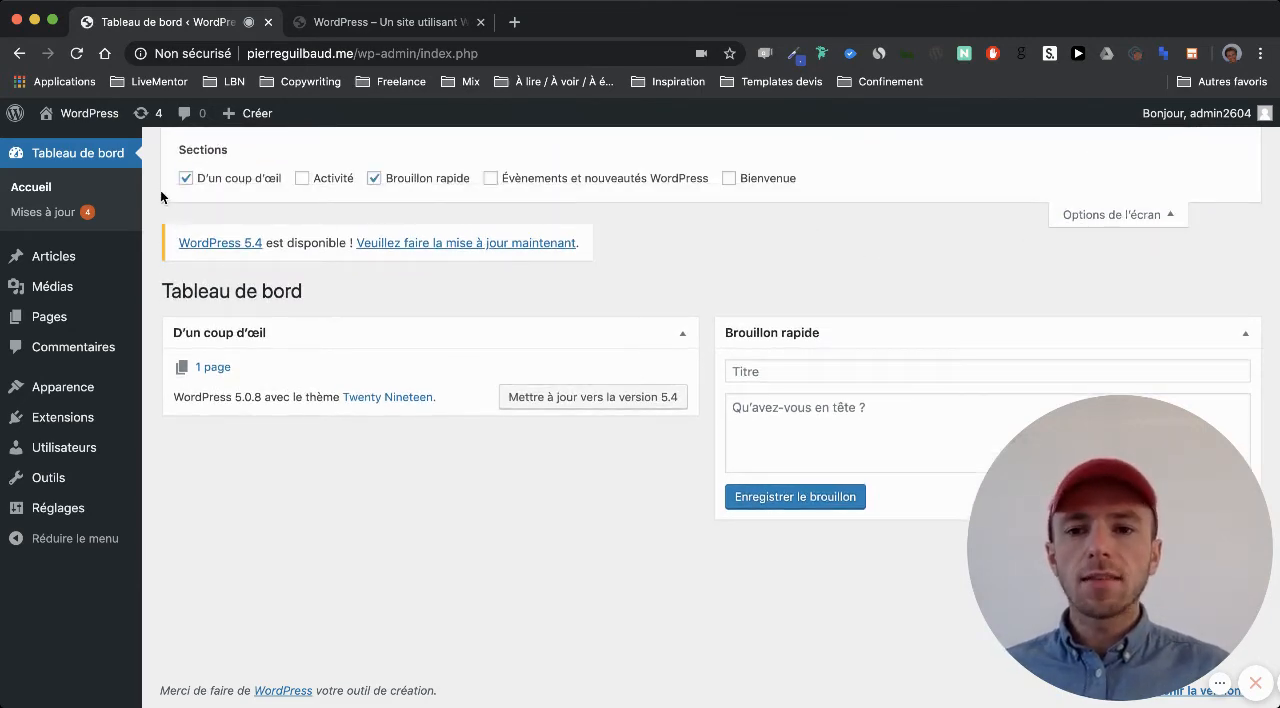
click(1124, 222)
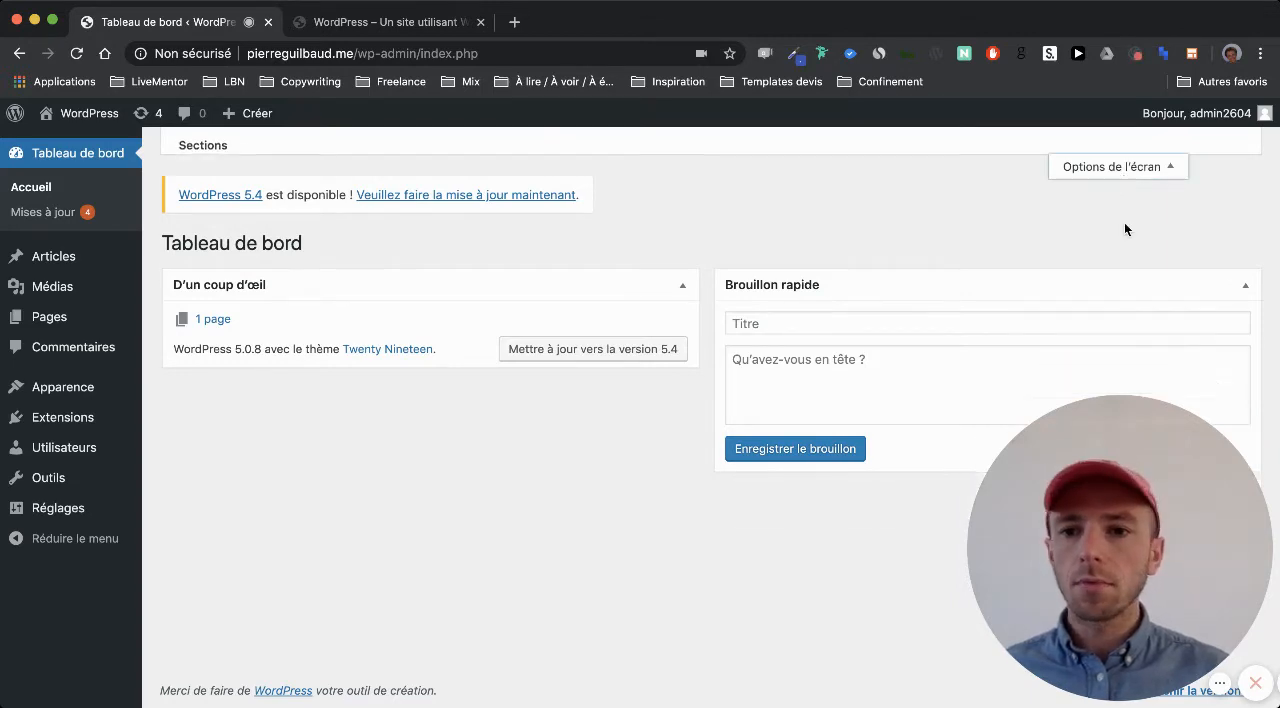
Open the Mises à jour page and review the available WordPress, extension and theme updates
click(72, 218)
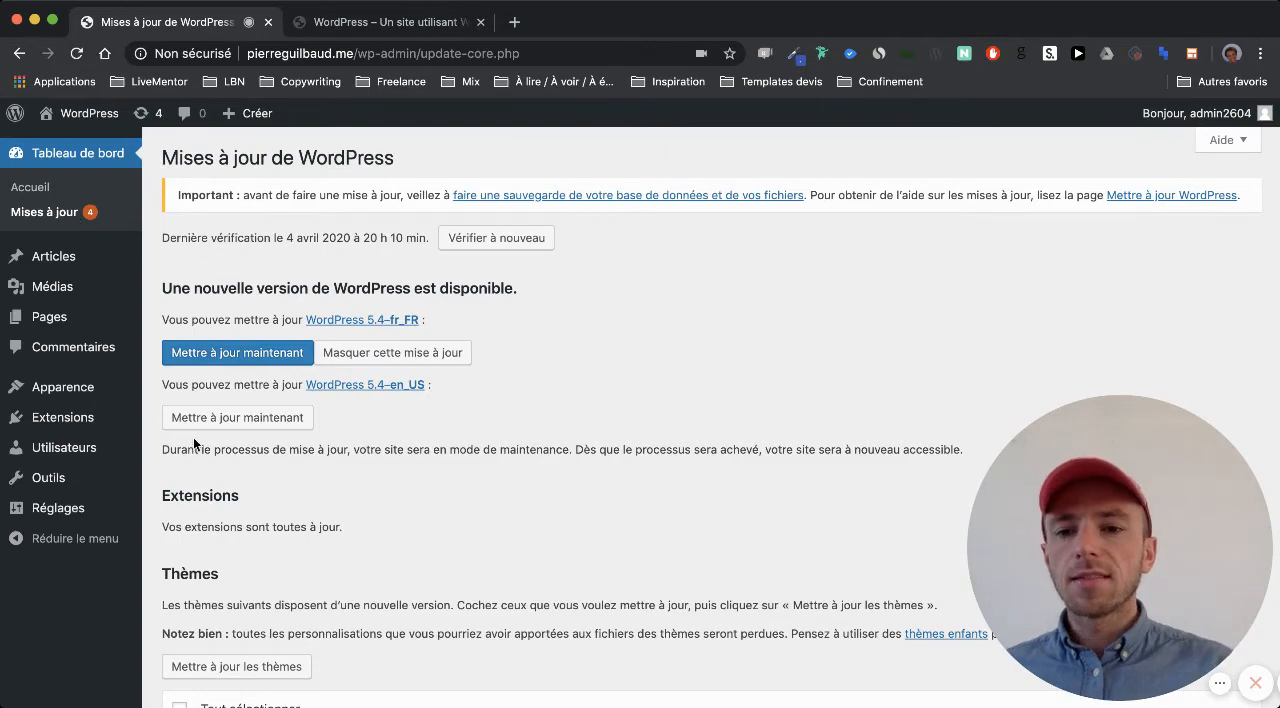
scroll(200, 445, down, 2)
scroll(204, 451, down, 1)
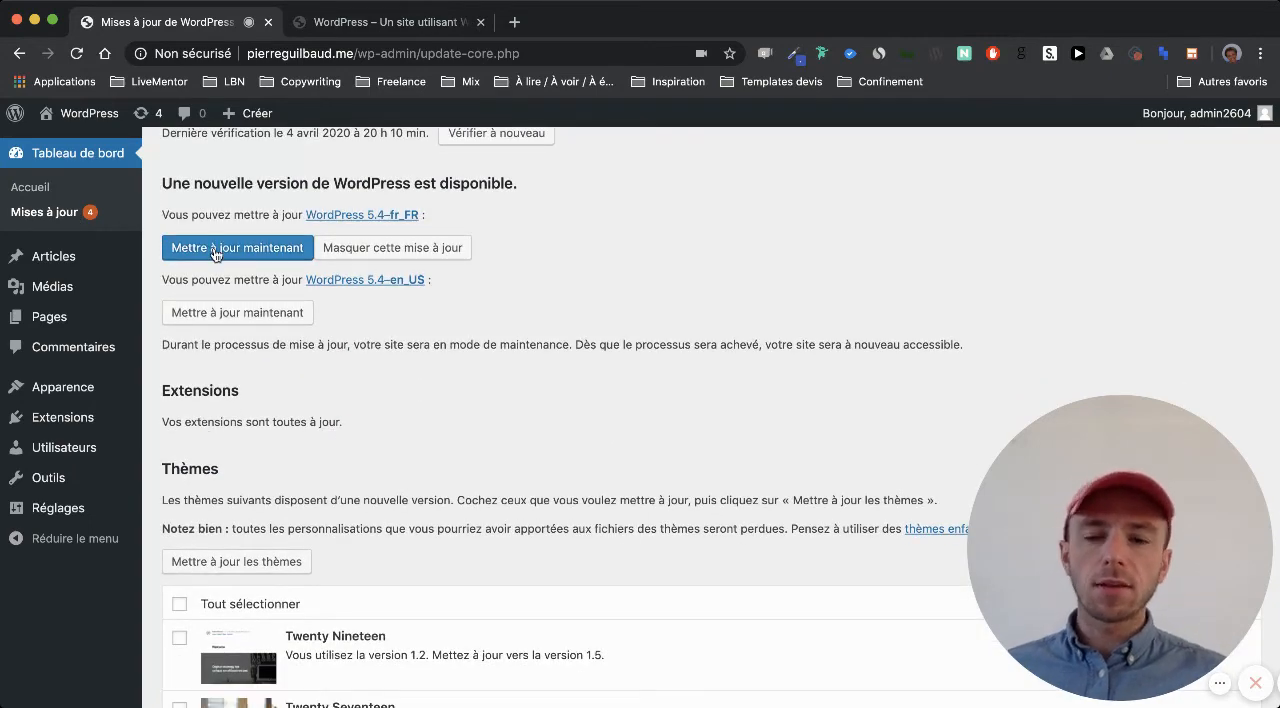
scroll(236, 285, down, 5)
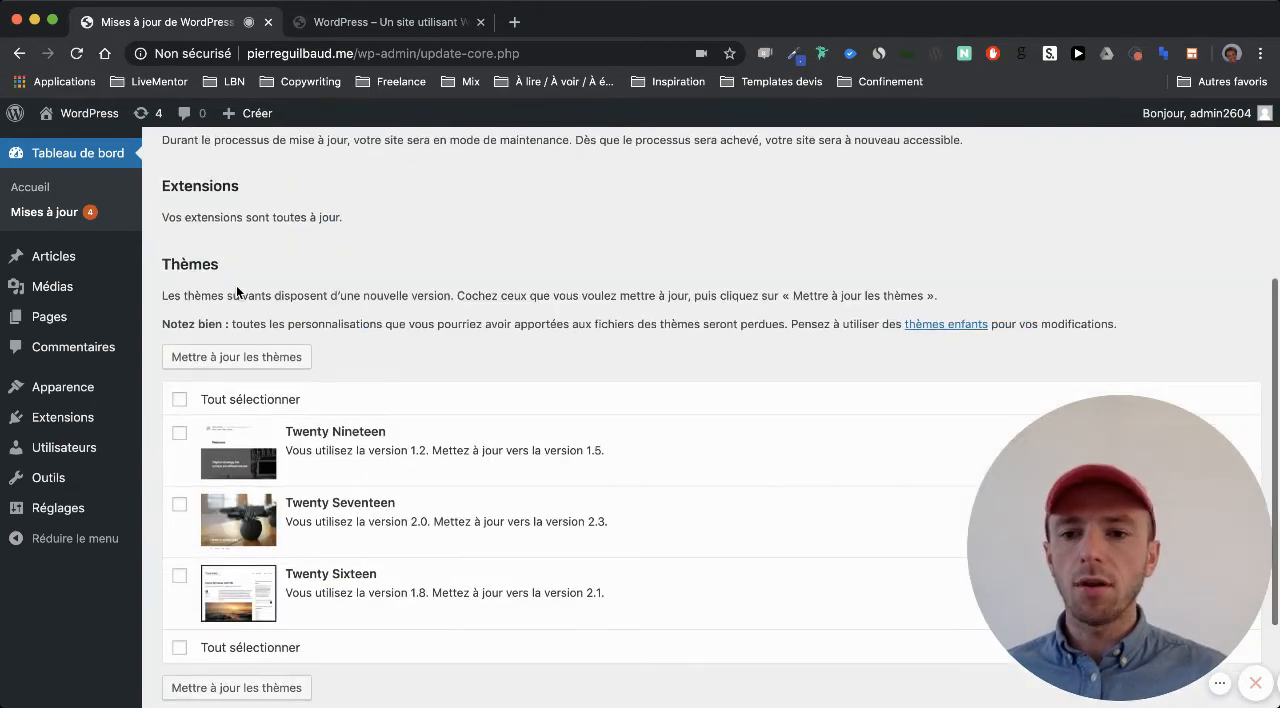
scroll(236, 285, down, 2)
scroll(180, 378, up, 1)
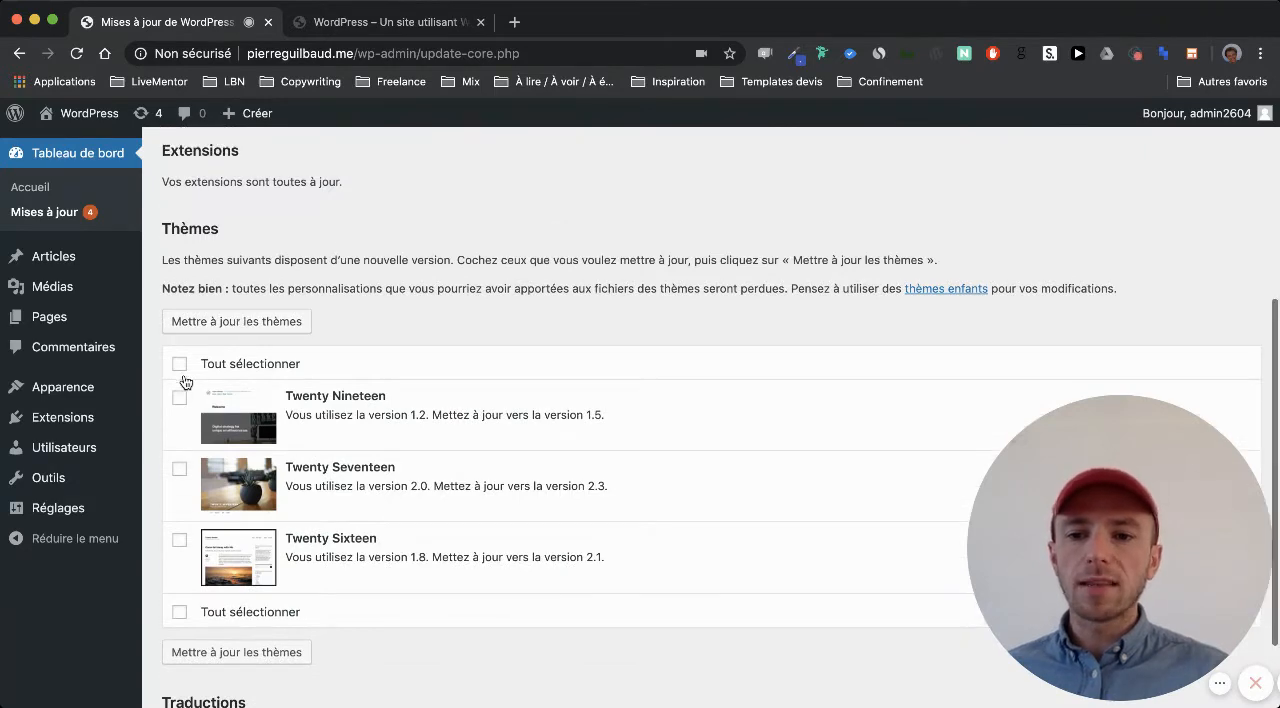
scroll(252, 370, up, 2)
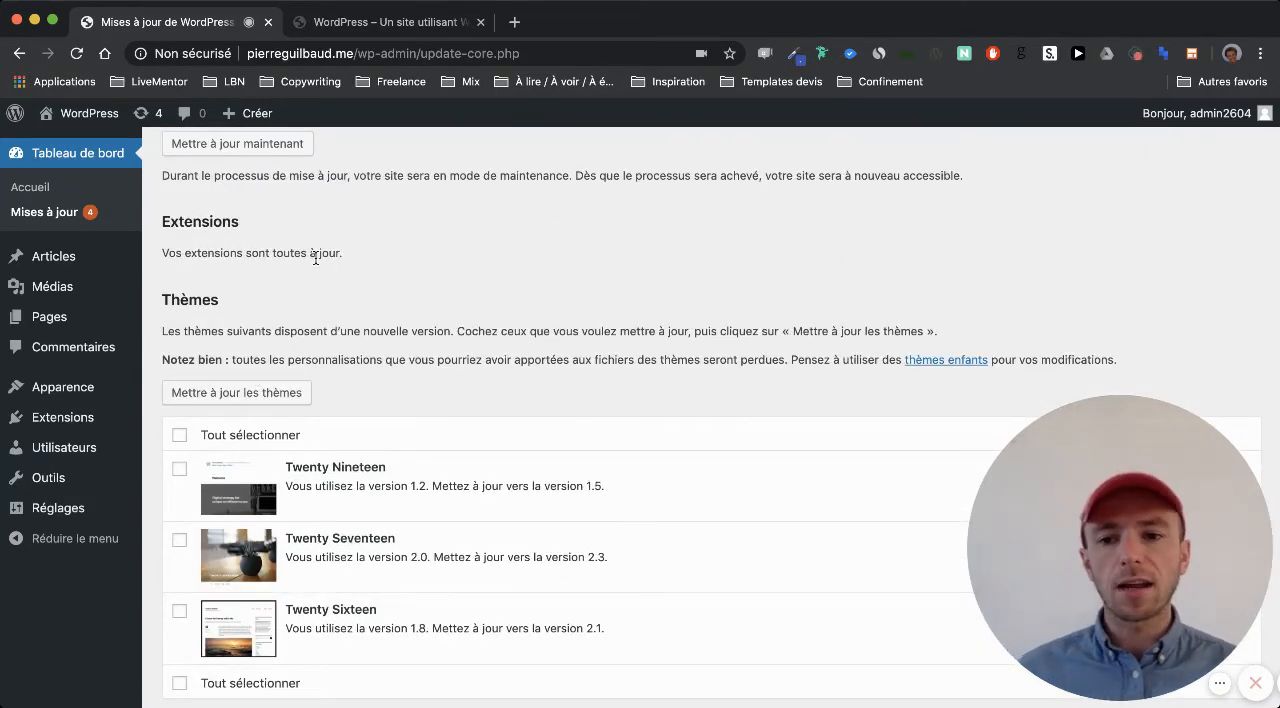
click(179, 468)
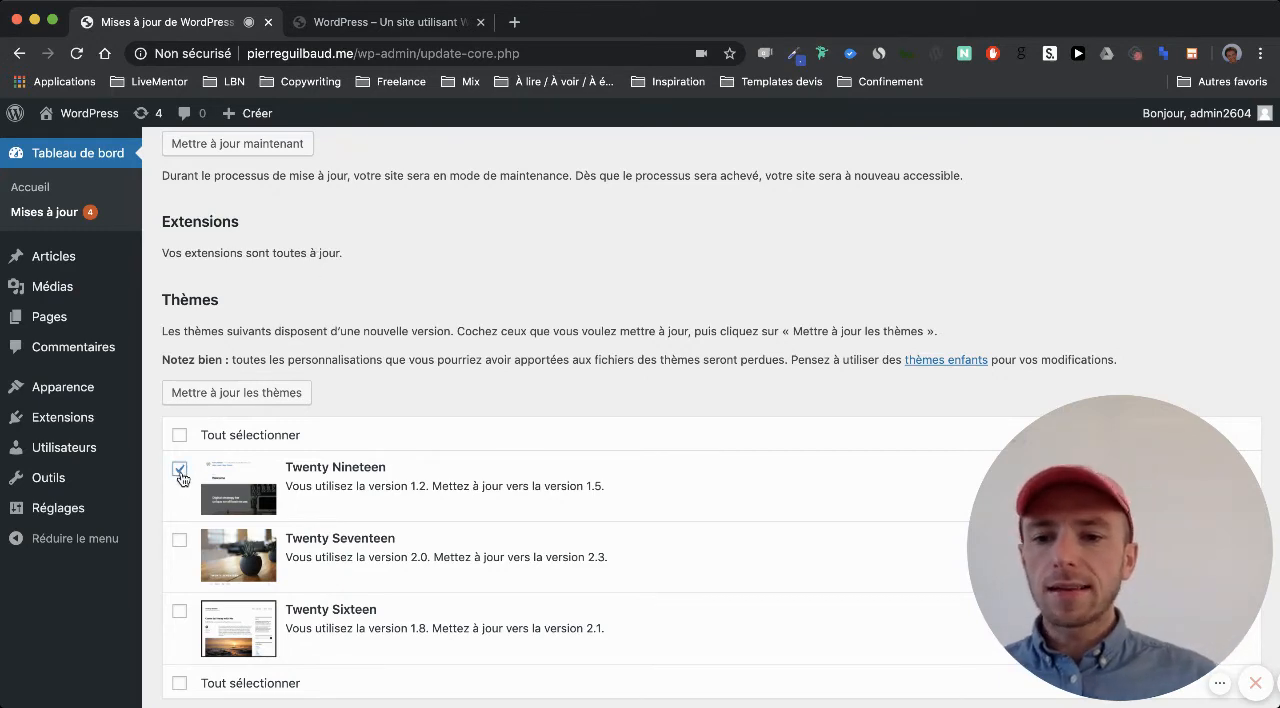
click(179, 544)
scroll(177, 534, down, 1)
click(179, 574)
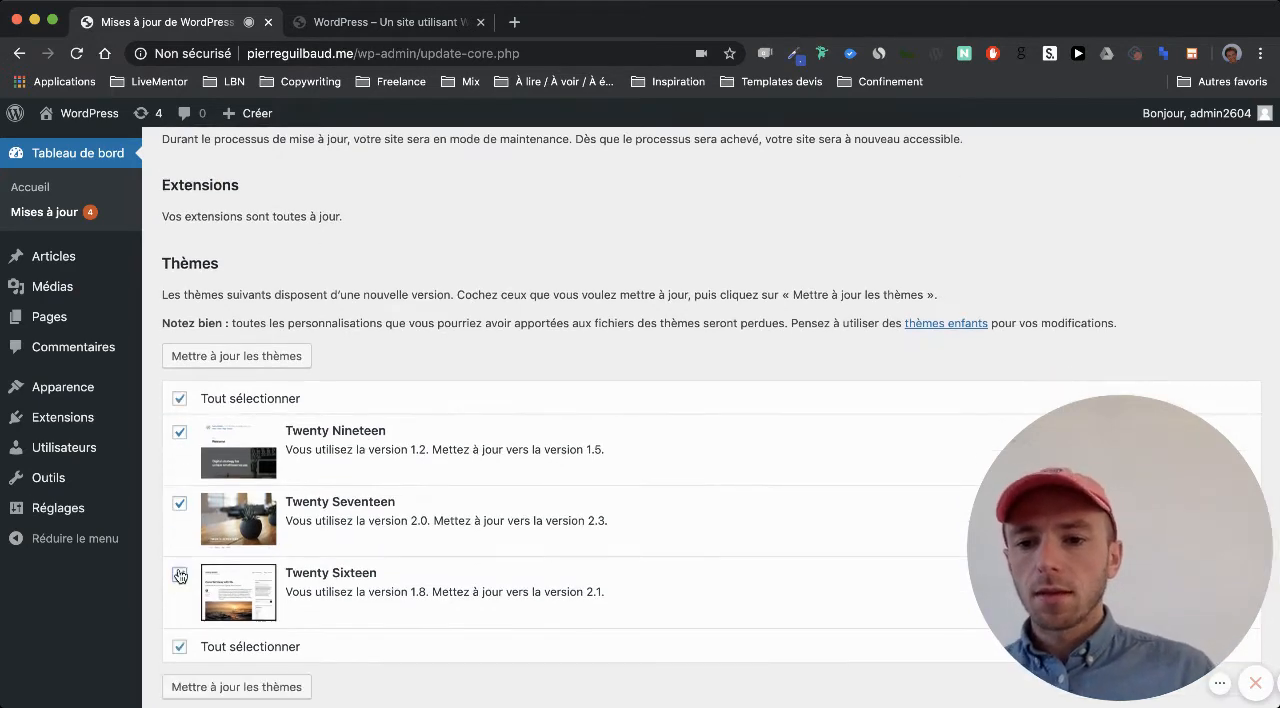
scroll(236, 626, down, 1)
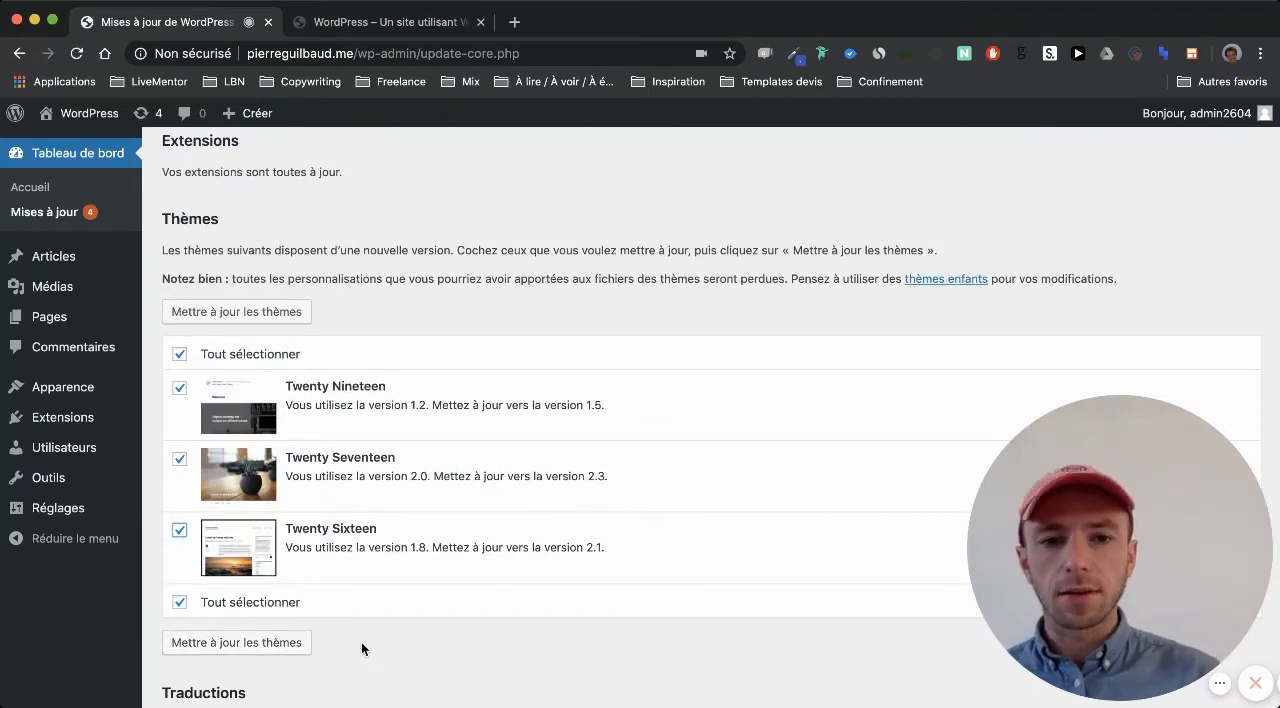
scroll(361, 642, up, 2)
click(179, 423)
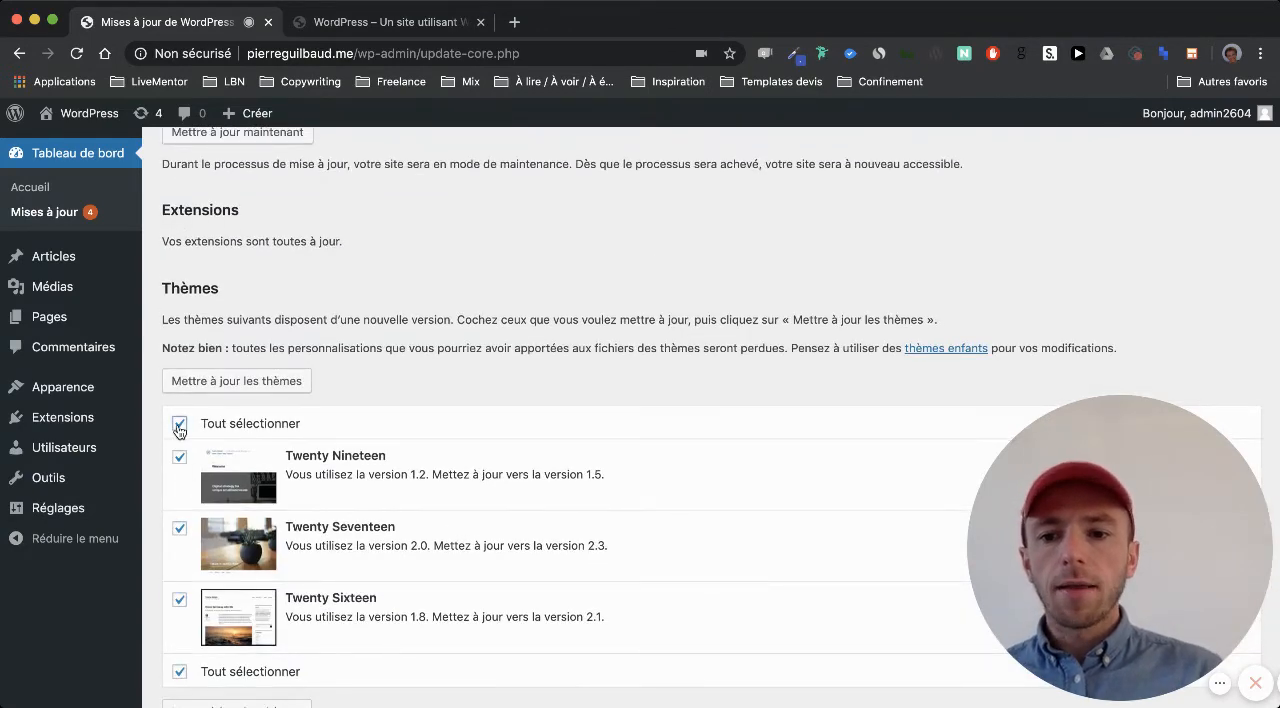
scroll(375, 350, up, 3)
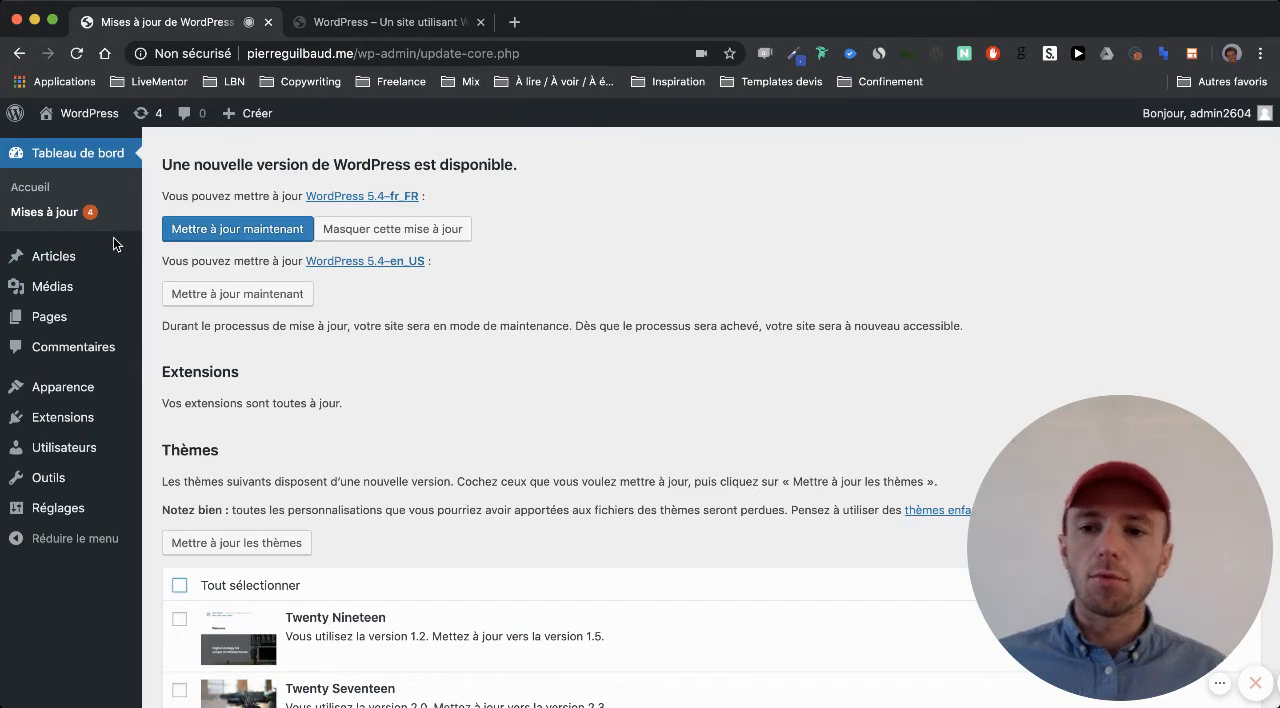
Look through the article list, the article categories, the list of pages and the media library in turn
mouse_move(90, 264)
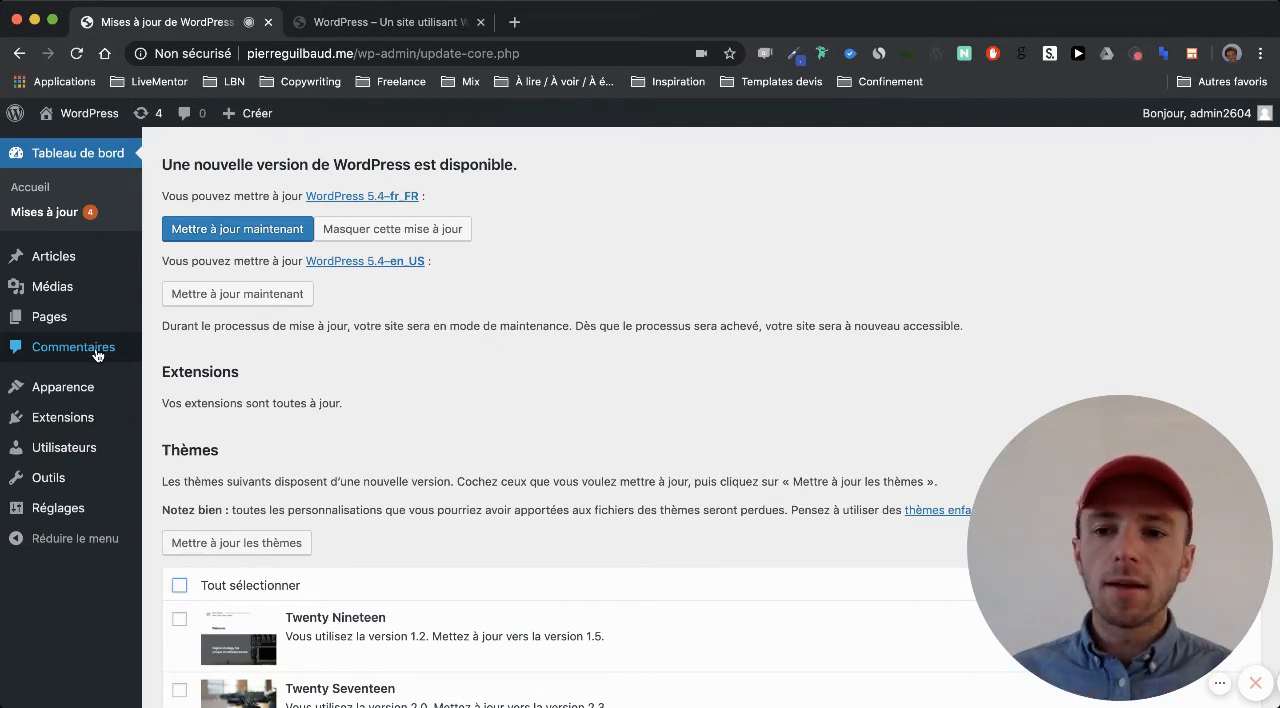
mouse_move(101, 313)
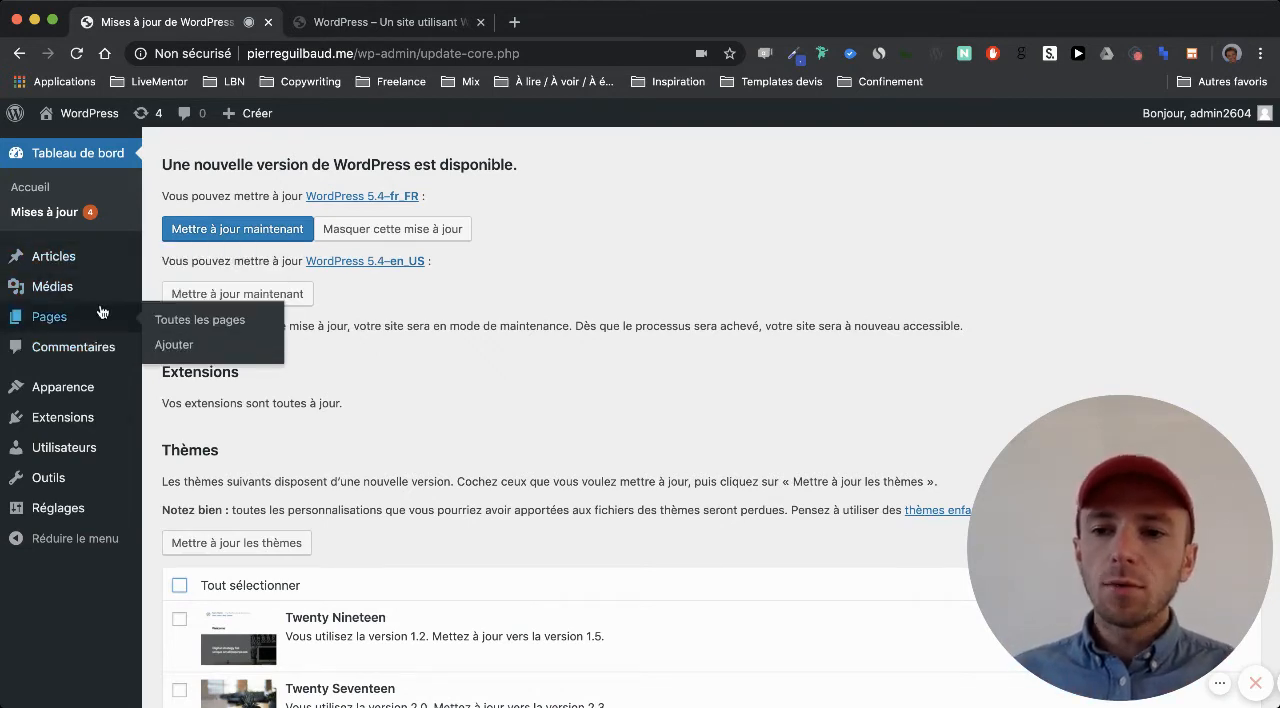
mouse_move(78, 260)
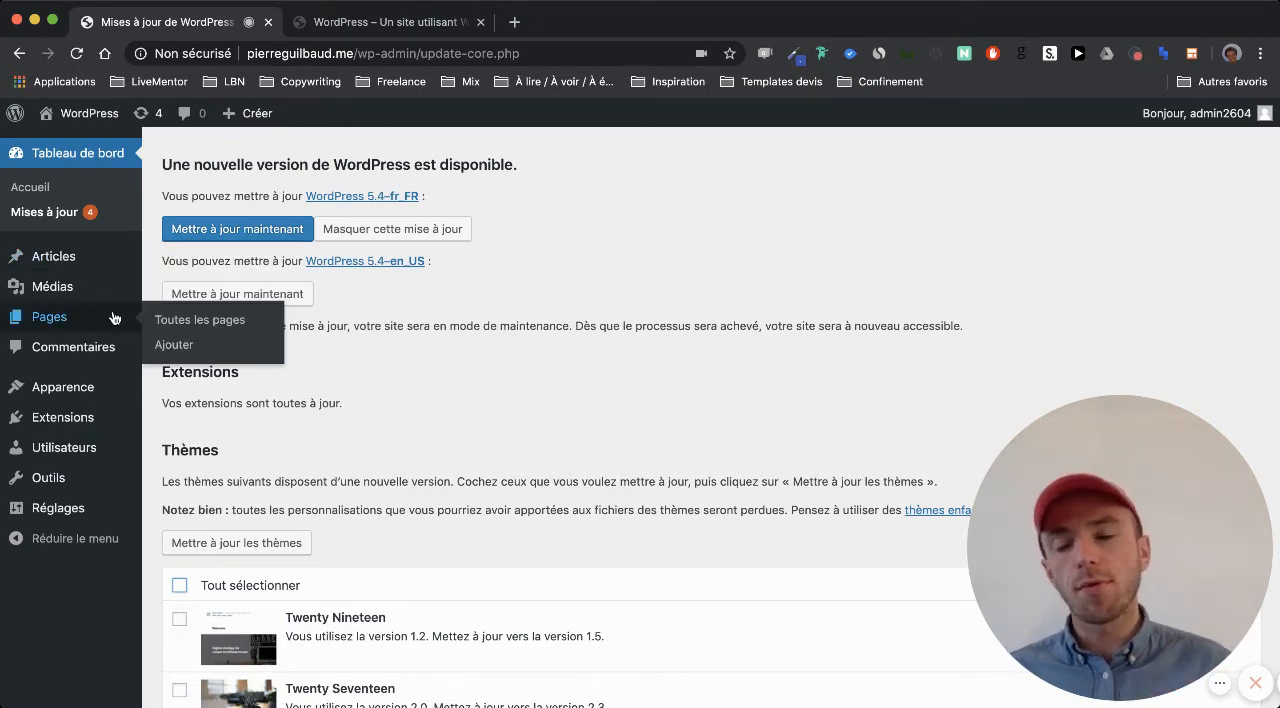
mouse_move(117, 270)
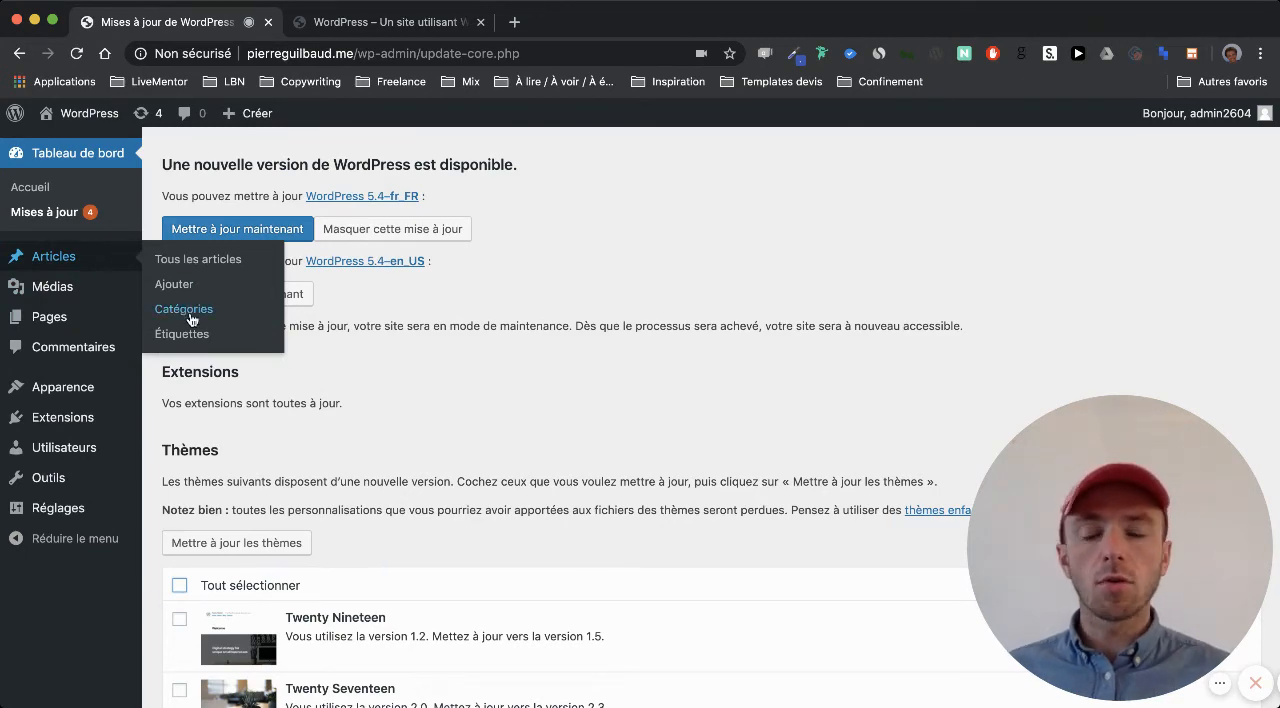
click(64, 259)
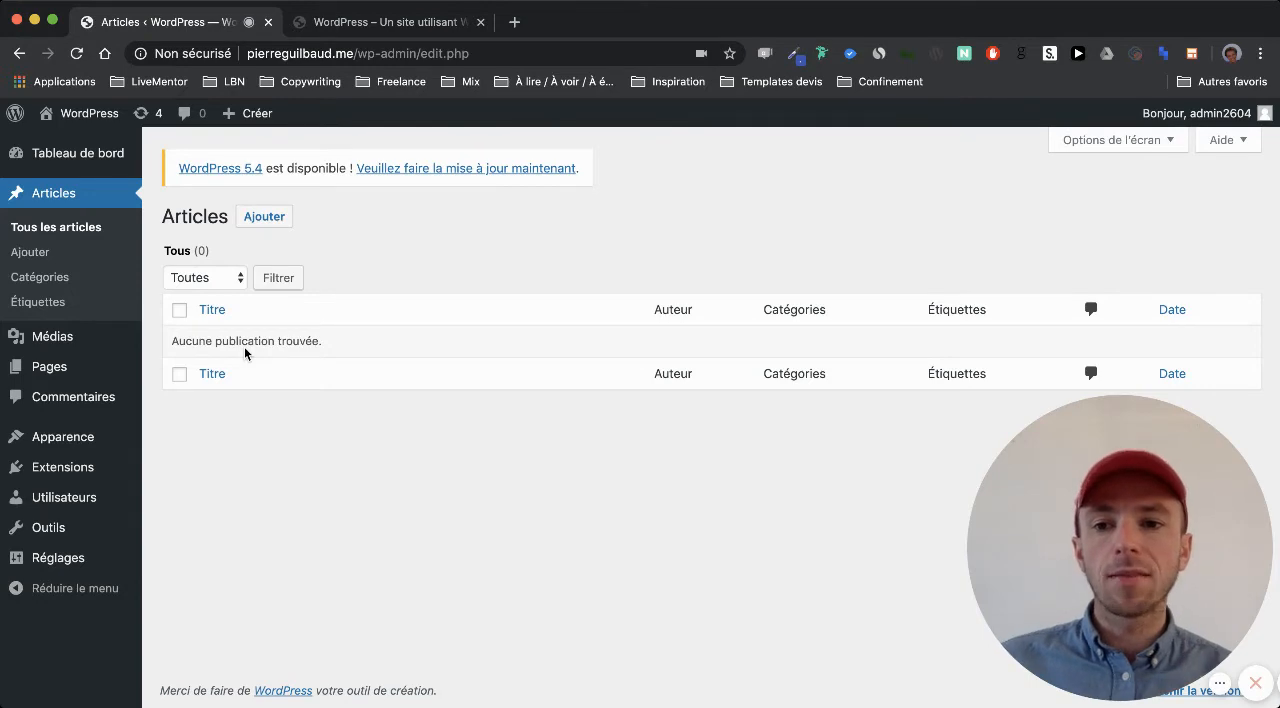
click(57, 276)
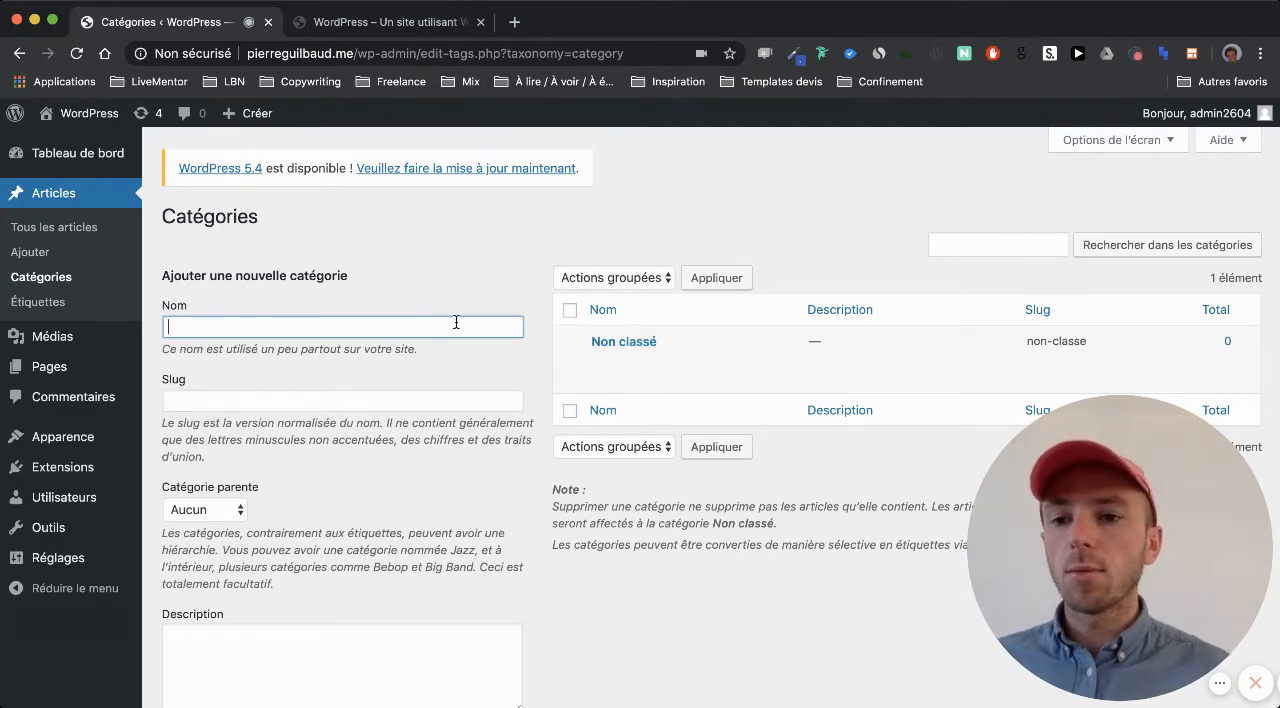
click(79, 380)
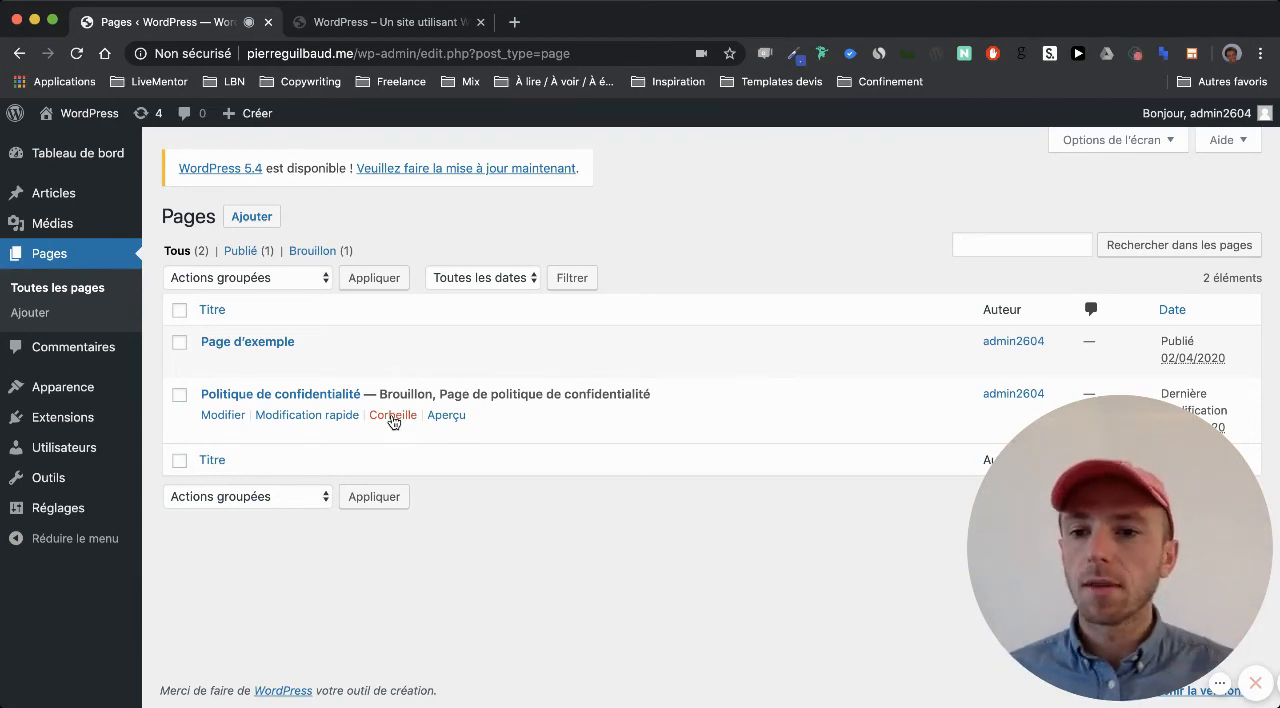
click(78, 226)
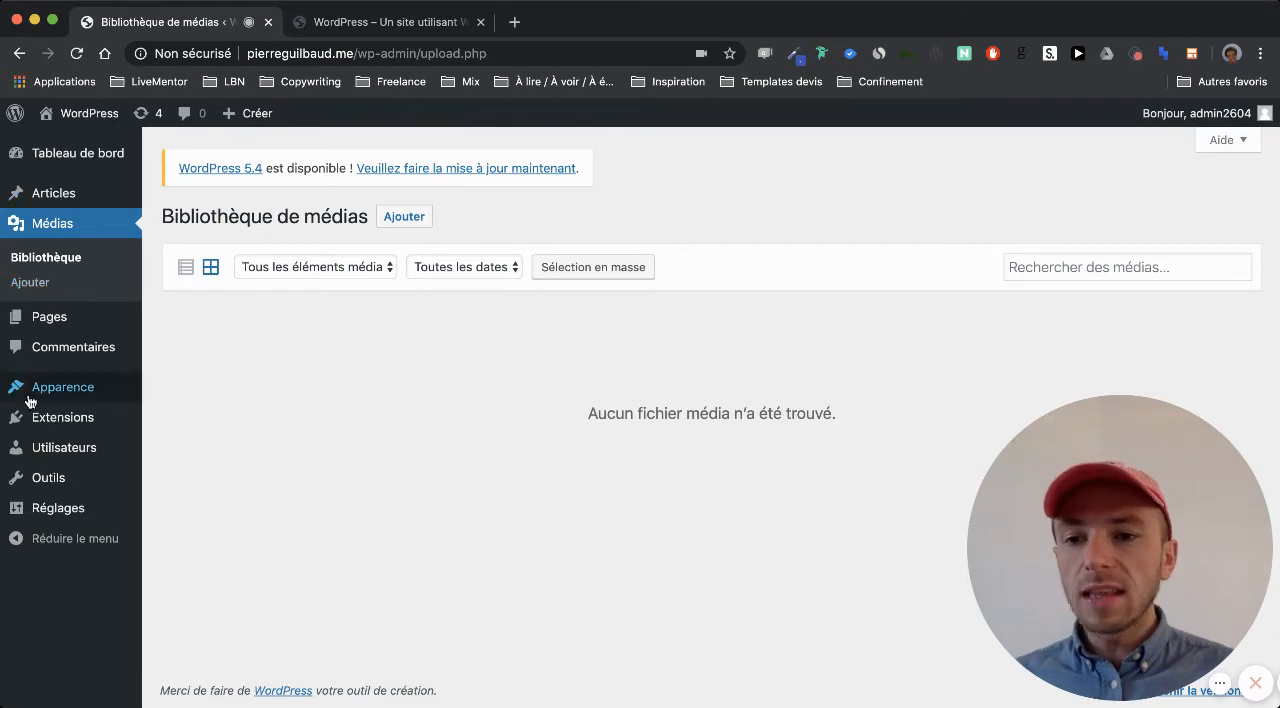
Open the Thèmes page, go to adding a theme and browse the featured themes in the directory
mouse_move(64, 326)
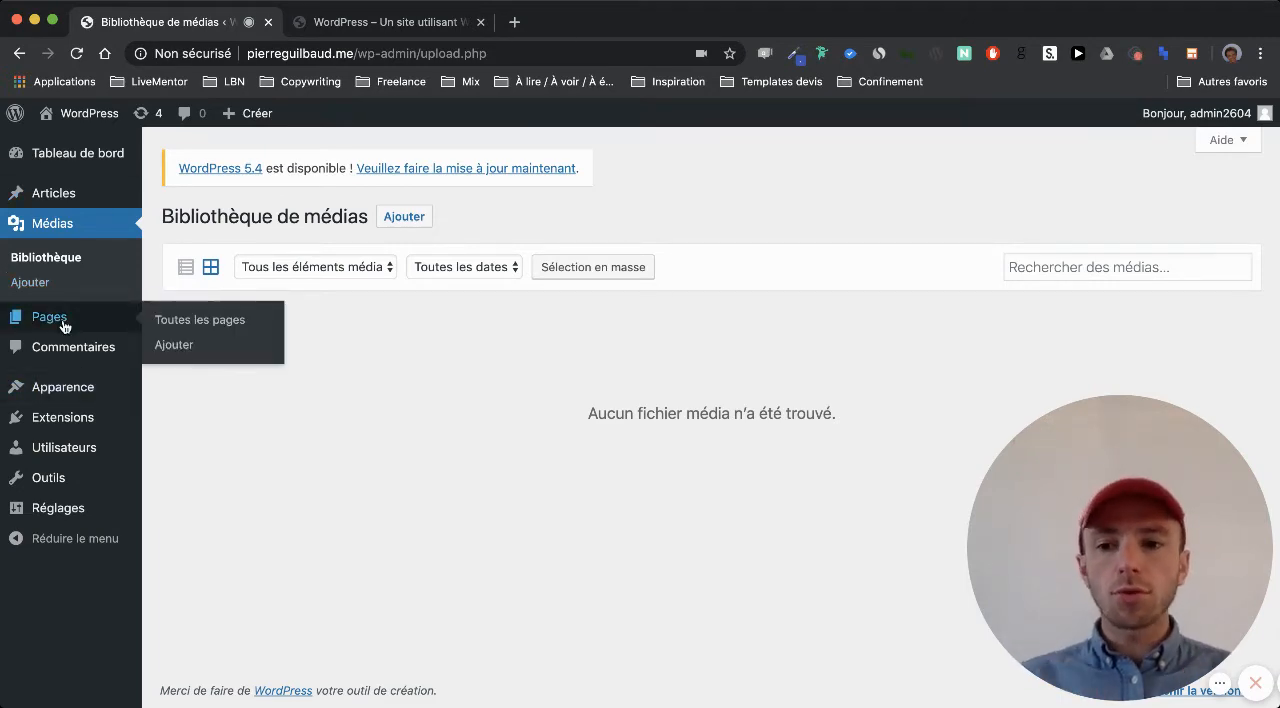
mouse_move(89, 386)
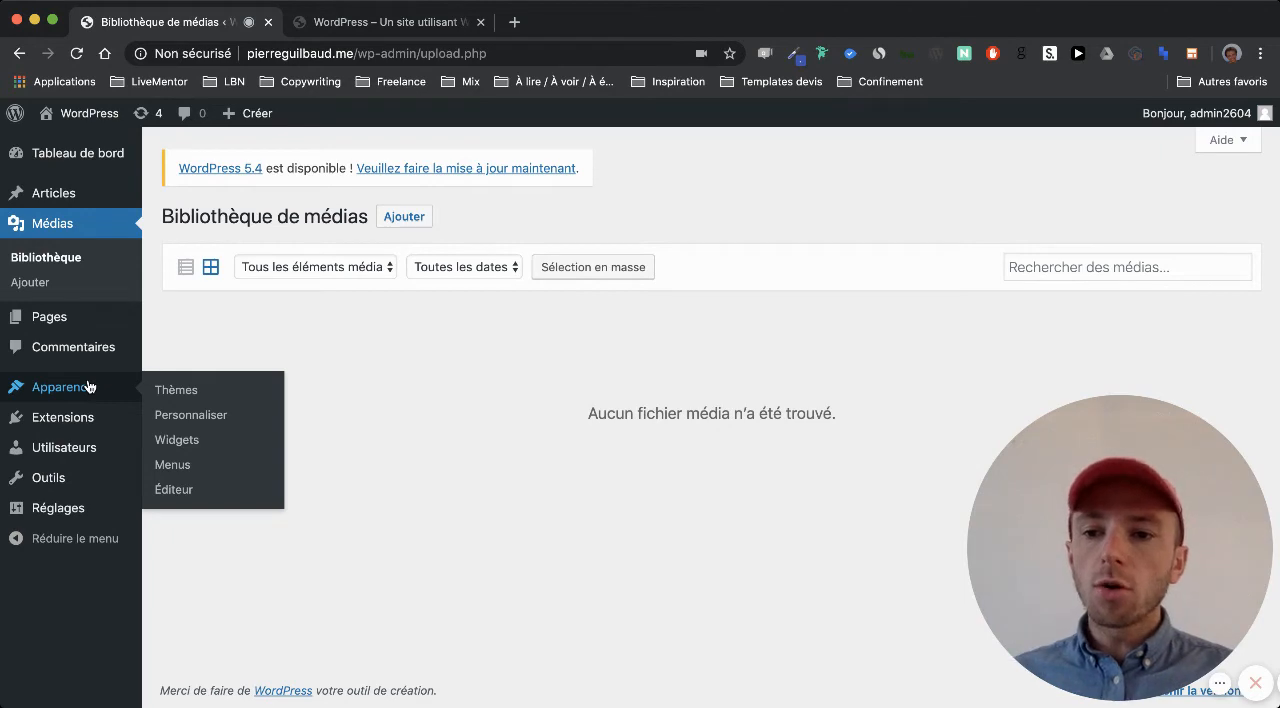
click(188, 396)
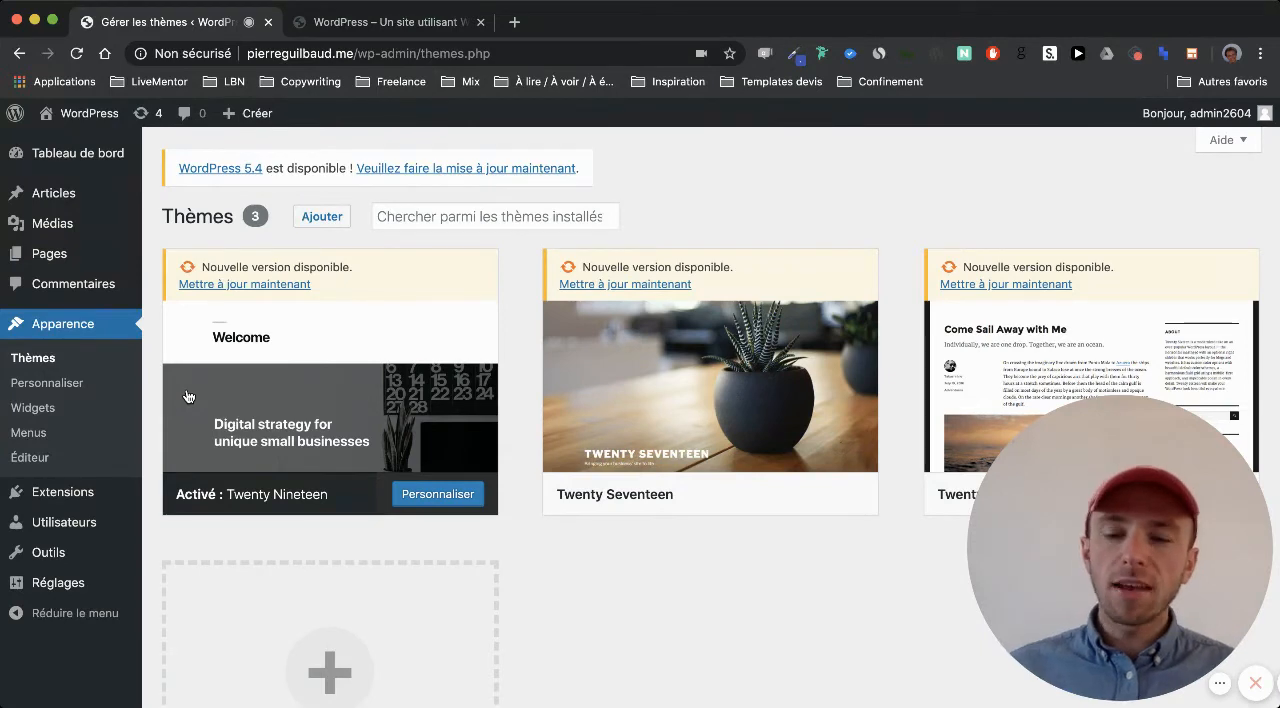
click(320, 217)
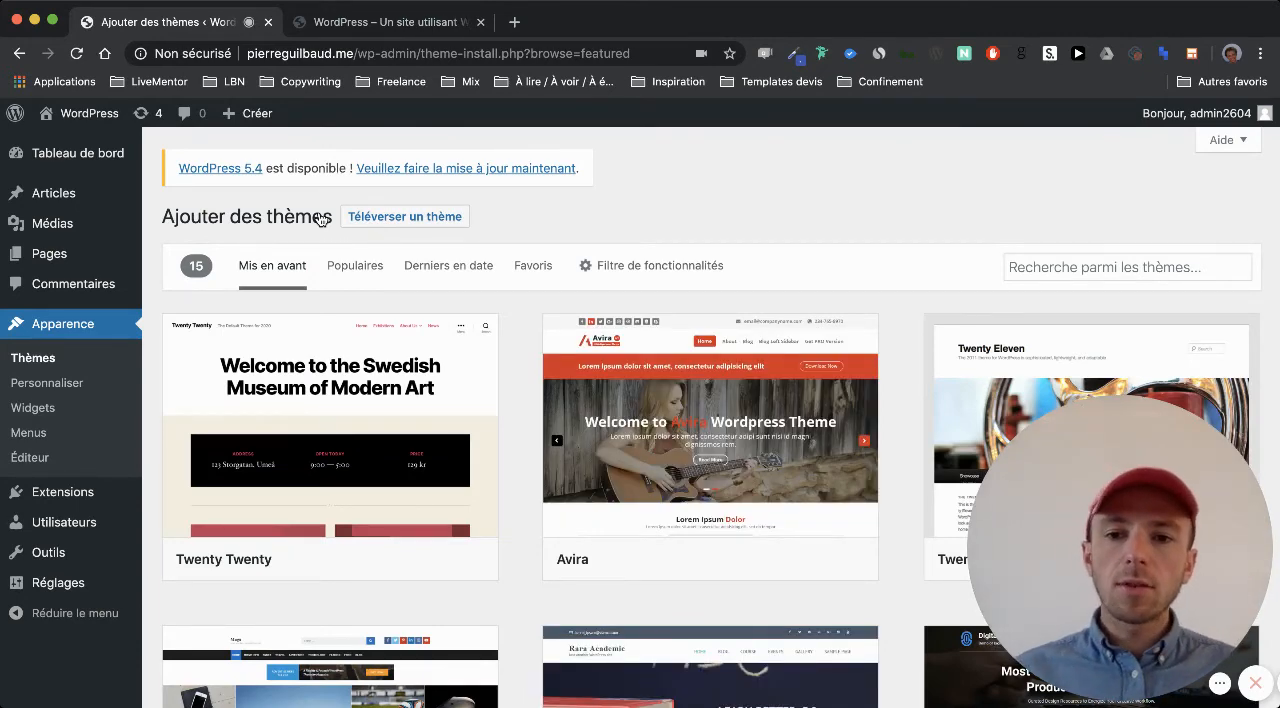
scroll(650, 425, down, 5)
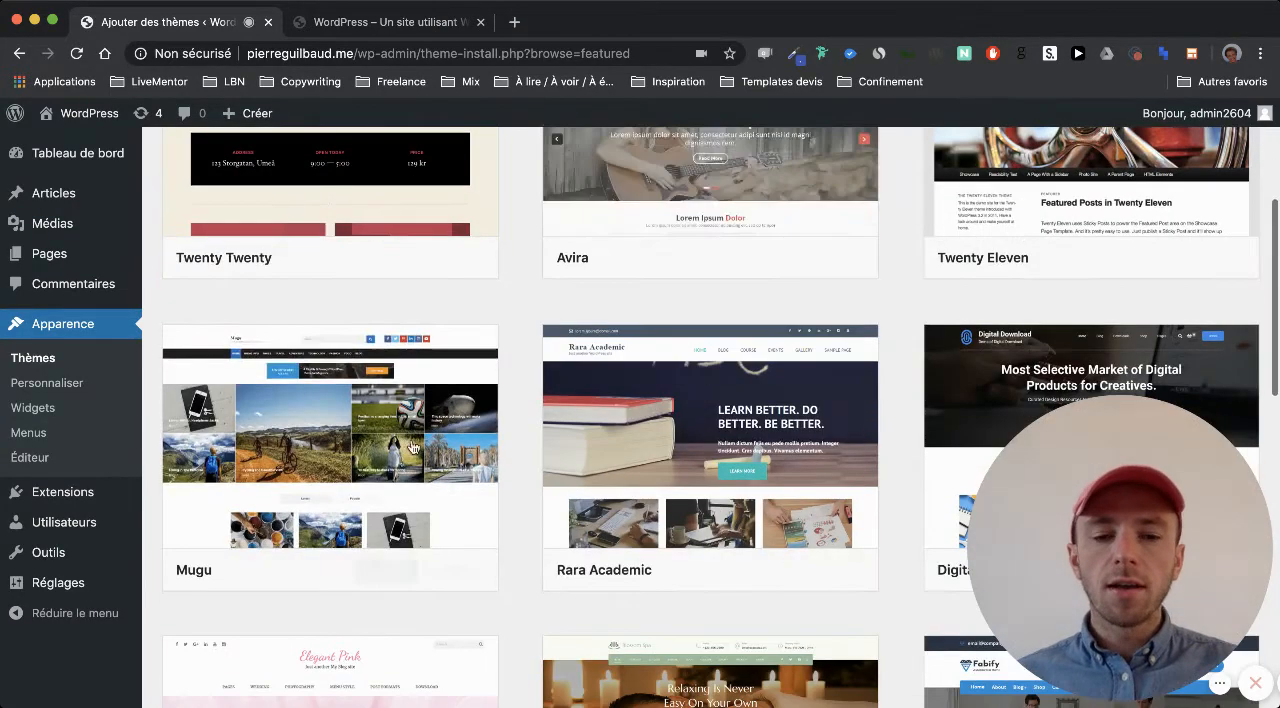
scroll(882, 345, down, 5)
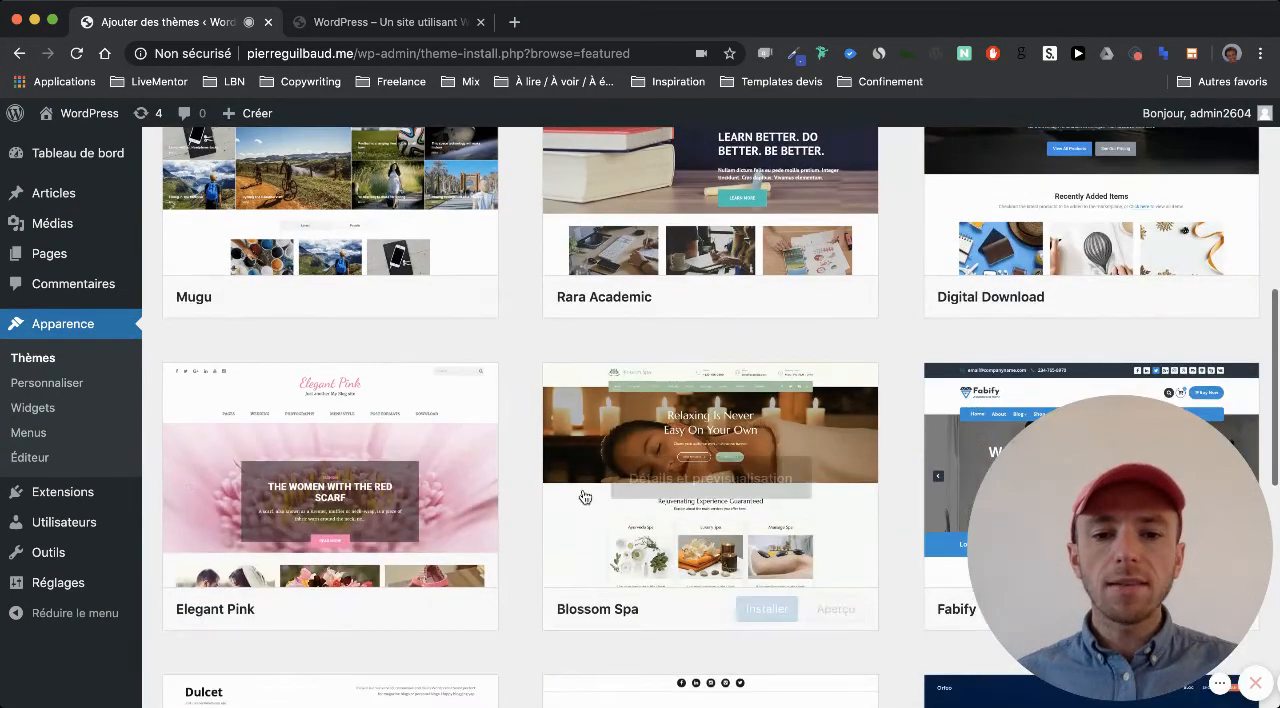
scroll(306, 324, down, 10)
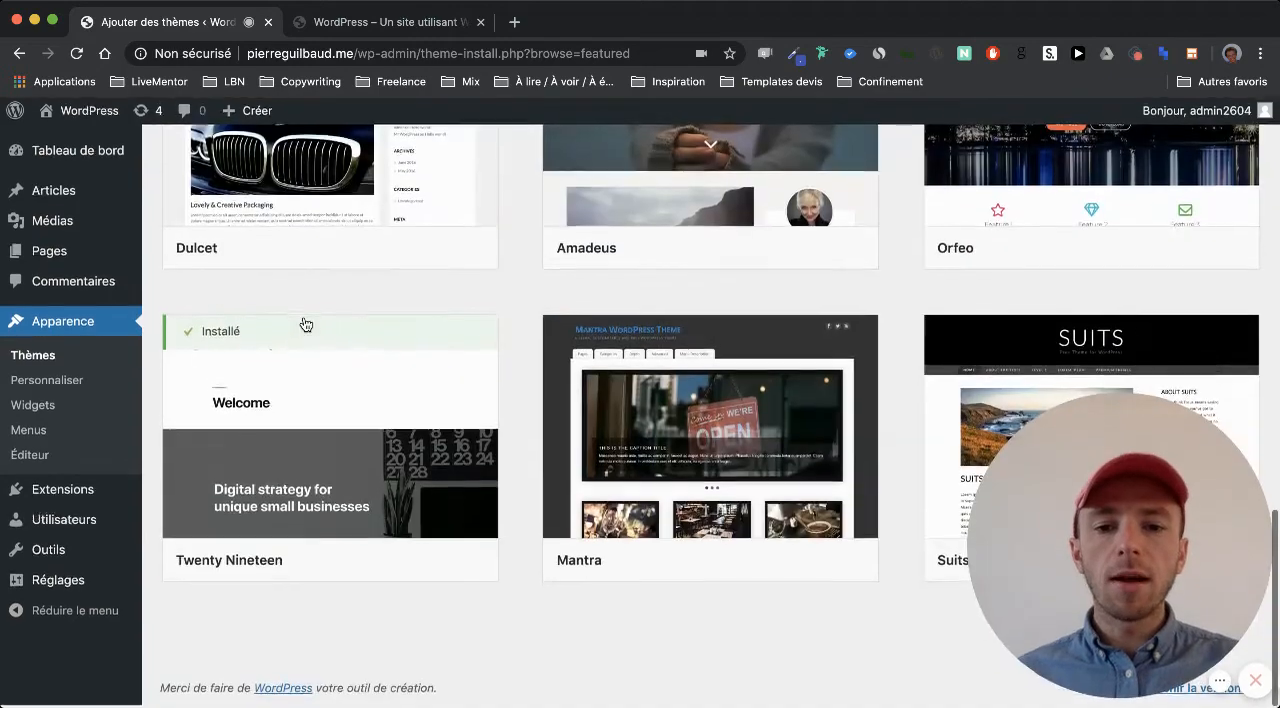
scroll(306, 324, up, 20)
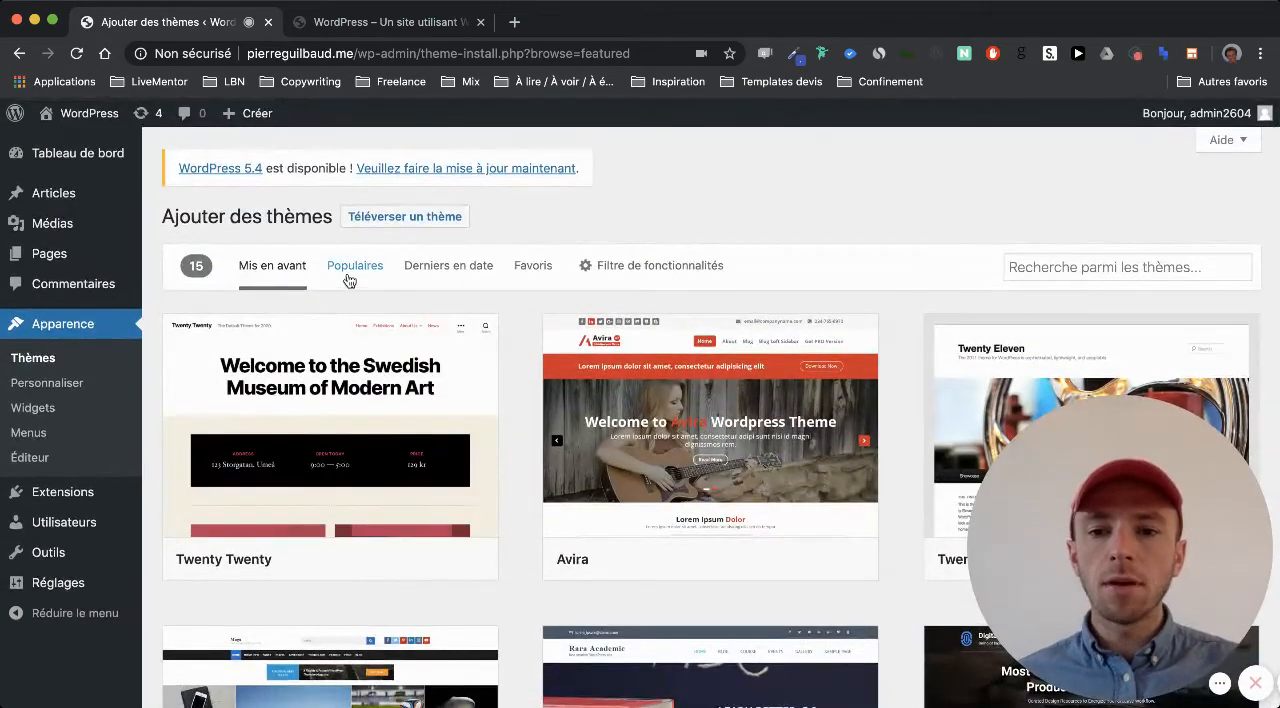
Switch the theme directory to the Populaires list and look through the popular themes
click(349, 280)
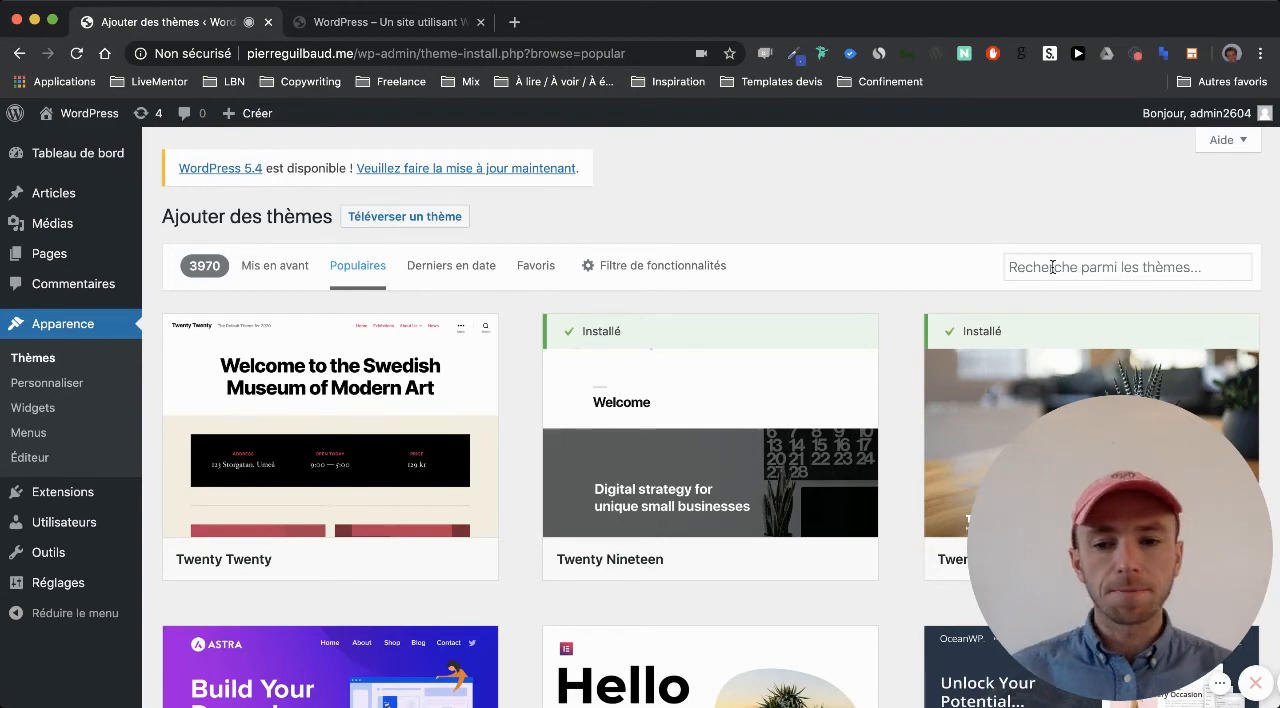
scroll(600, 380, down, 3)
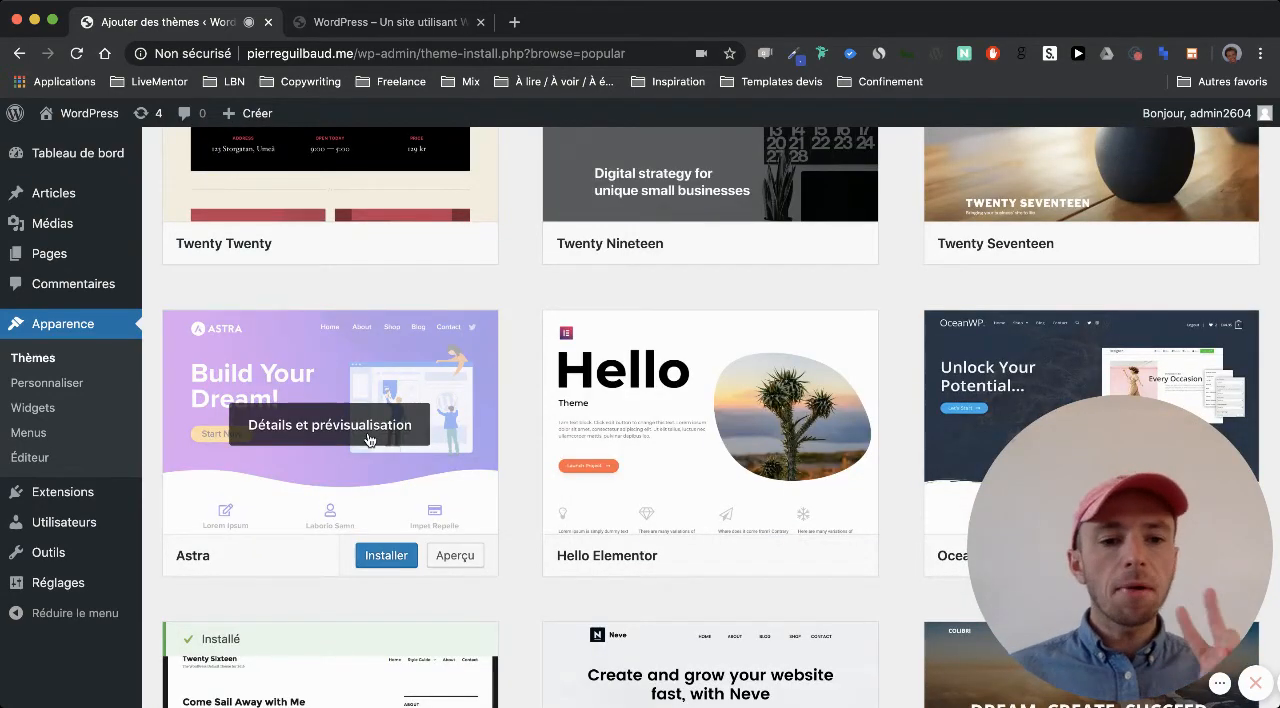
scroll(367, 437, up, 1)
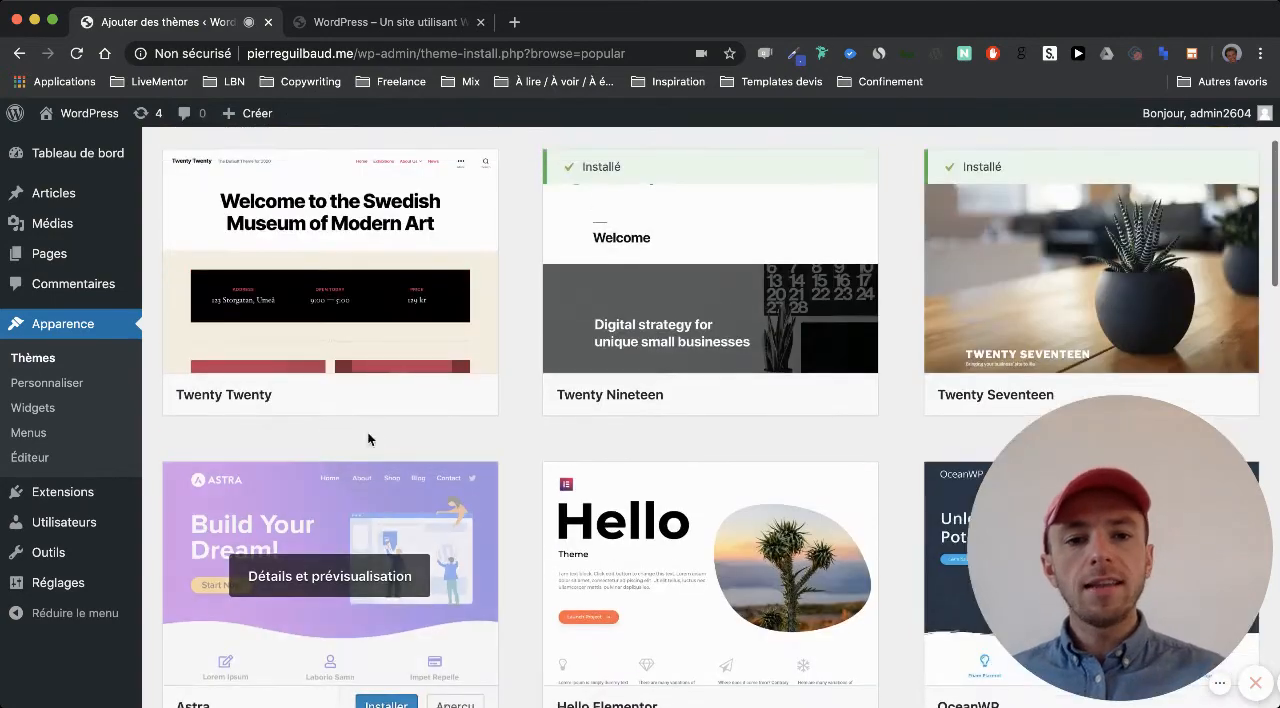
scroll(780, 320, up, 3)
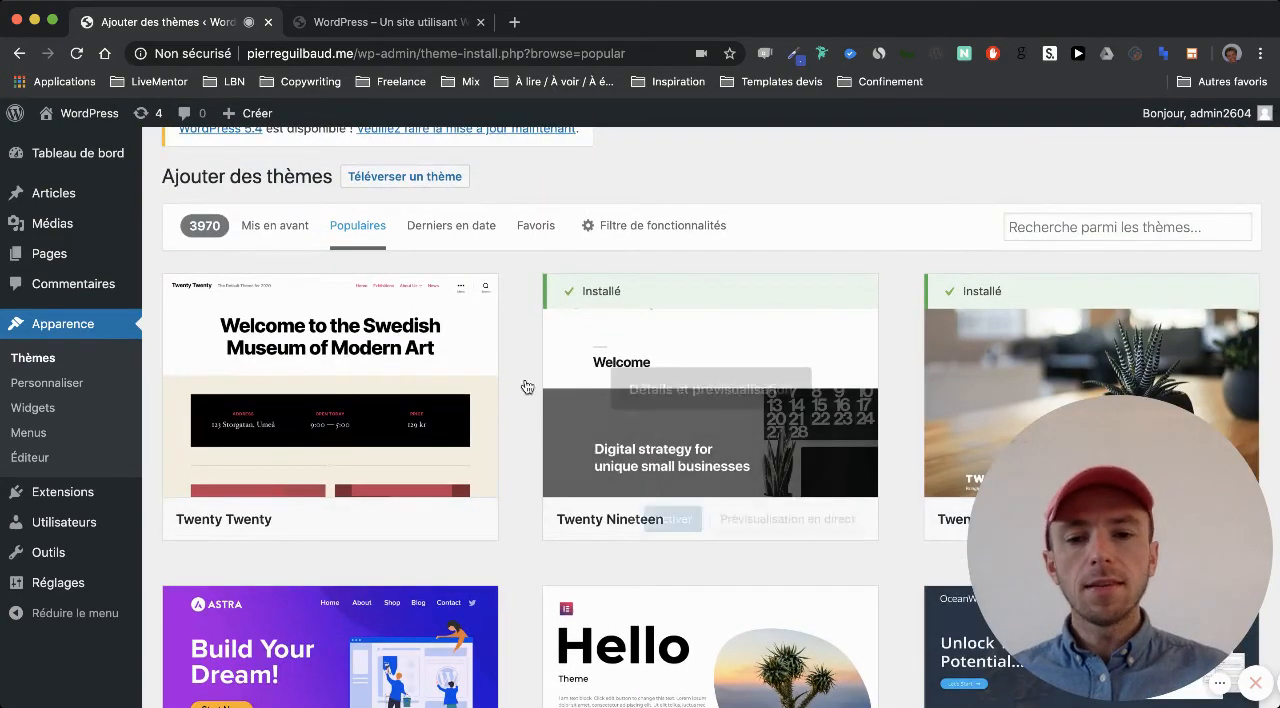
scroll(501, 404, down, 3)
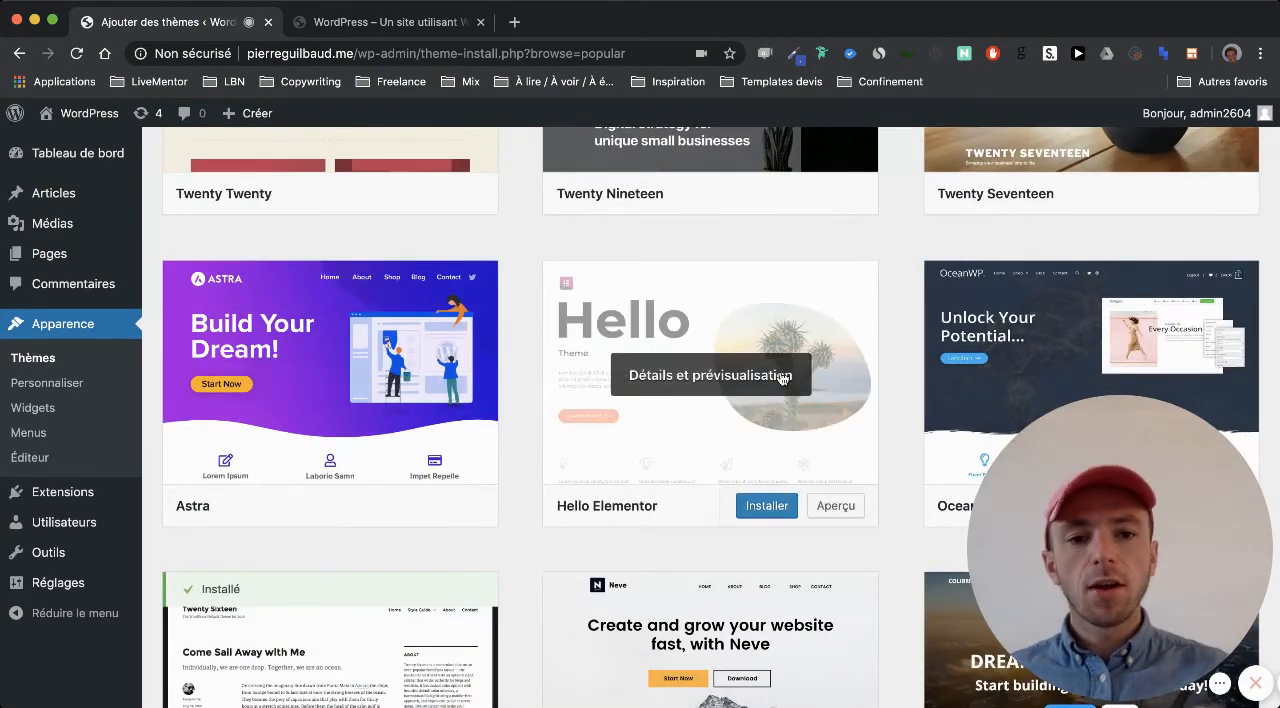
Show the theme upload form for .zip files, open its file chooser and dismiss it without choosing a file
scroll(781, 377, up, 4)
click(423, 232)
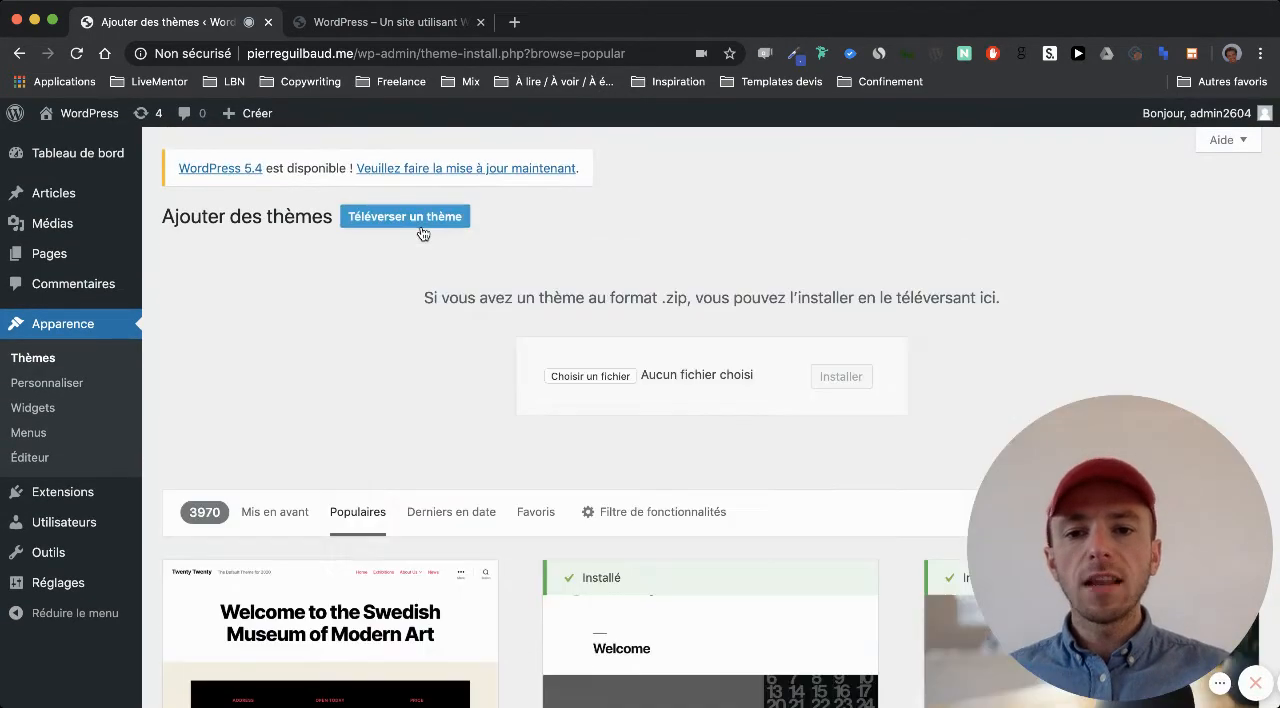
click(577, 375)
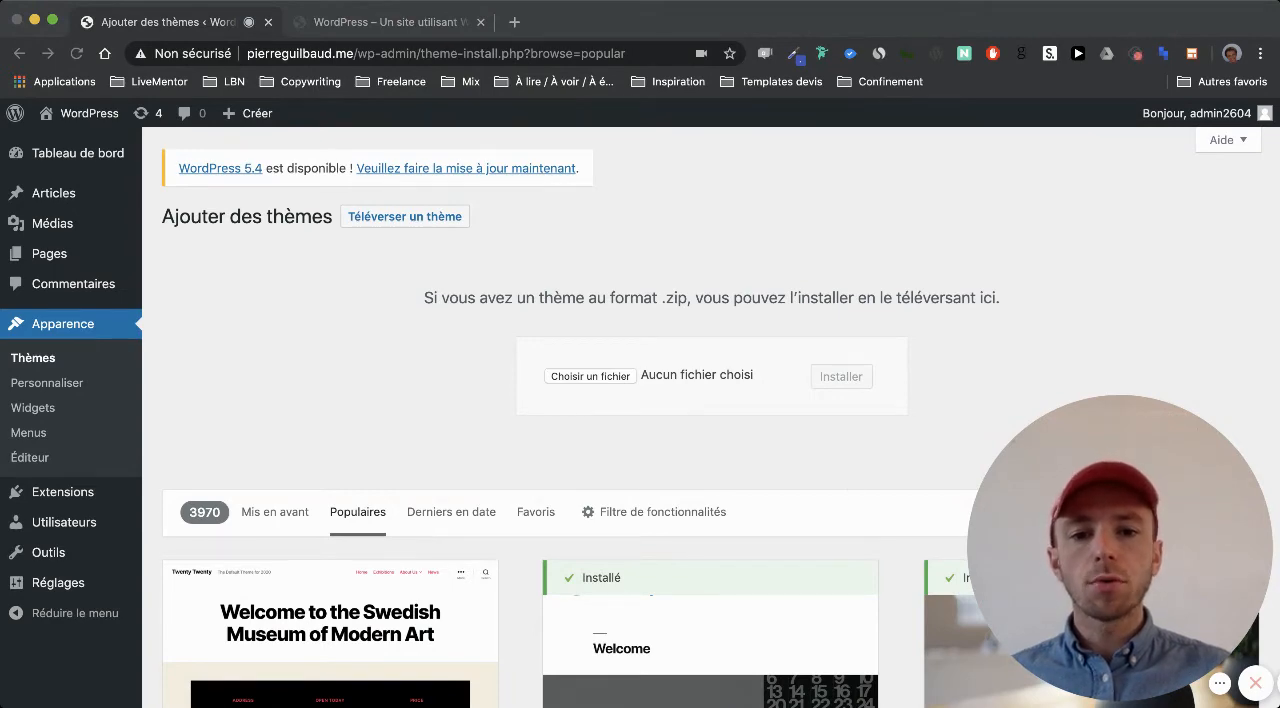
click(856, 450)
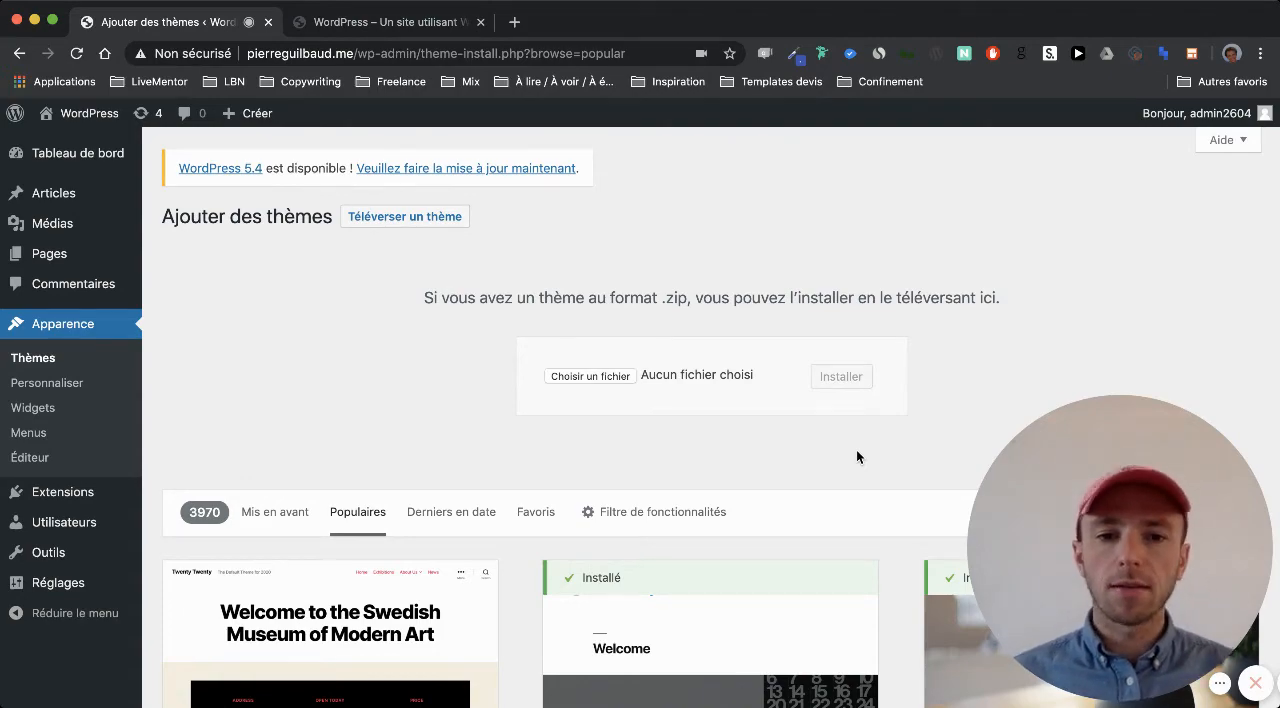
Install the Astra theme from the popular themes and activate it on the site
scroll(856, 457, down, 5)
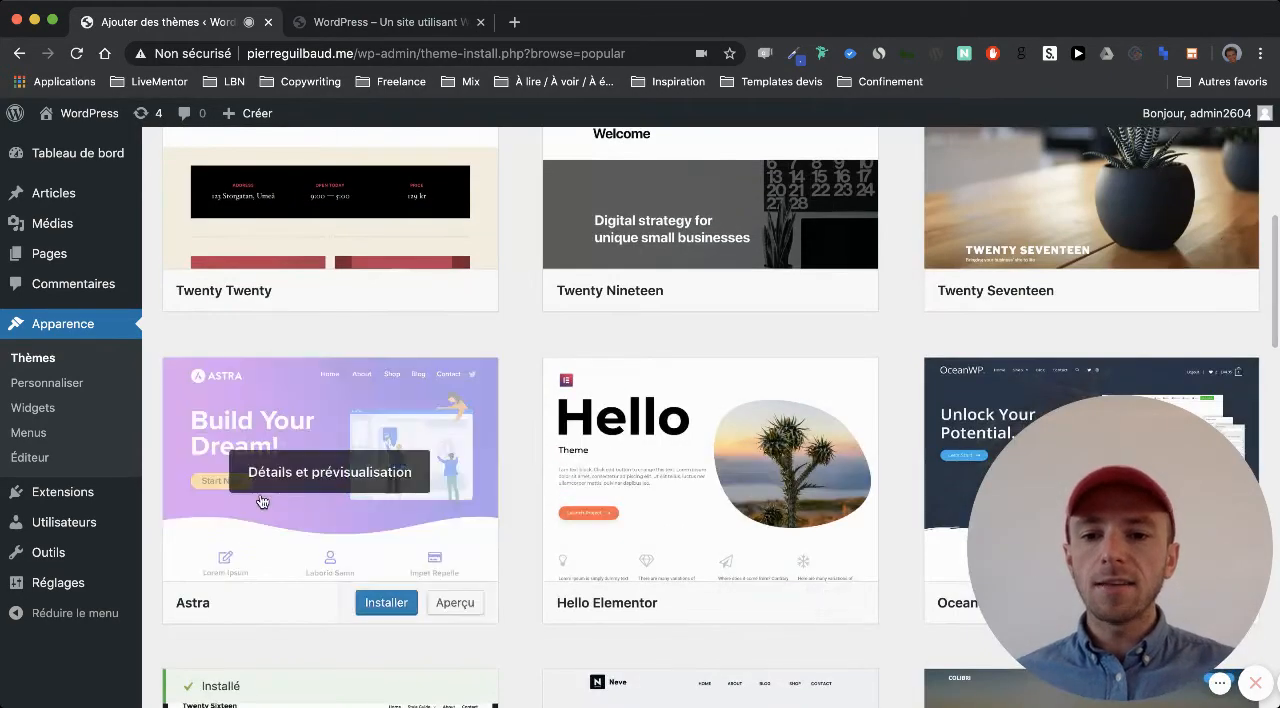
scroll(352, 505, down, 1)
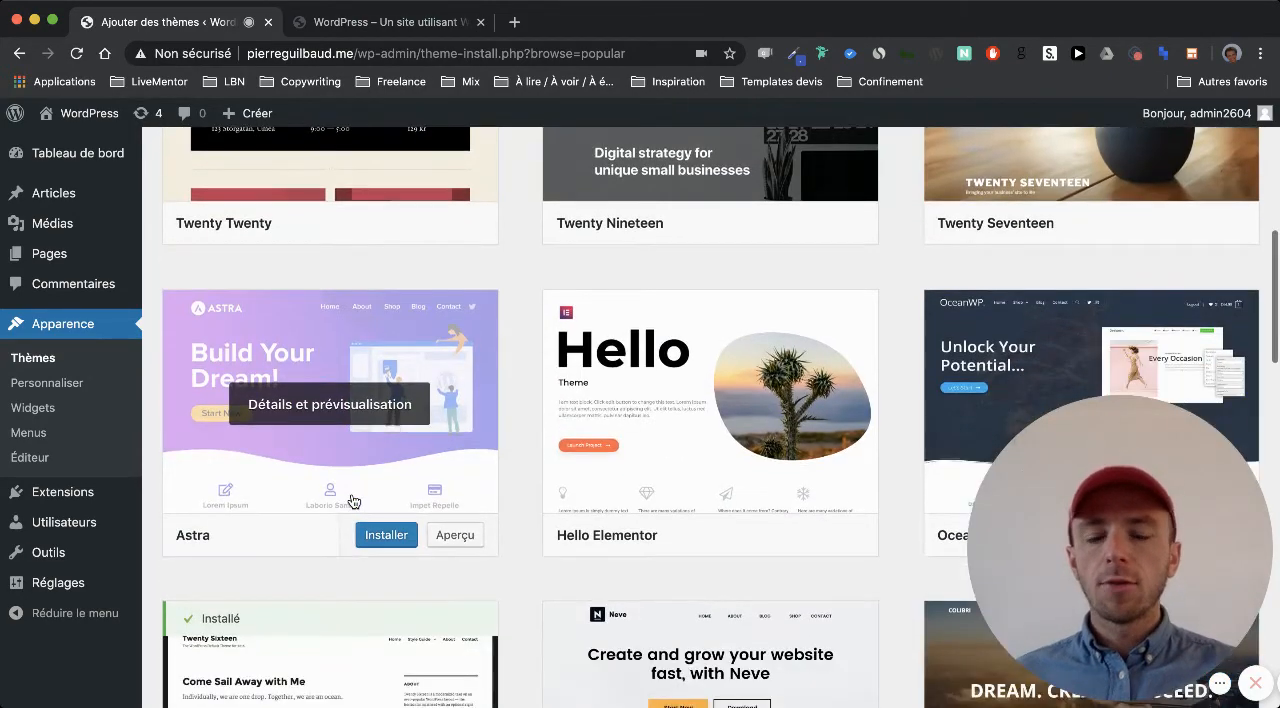
click(381, 537)
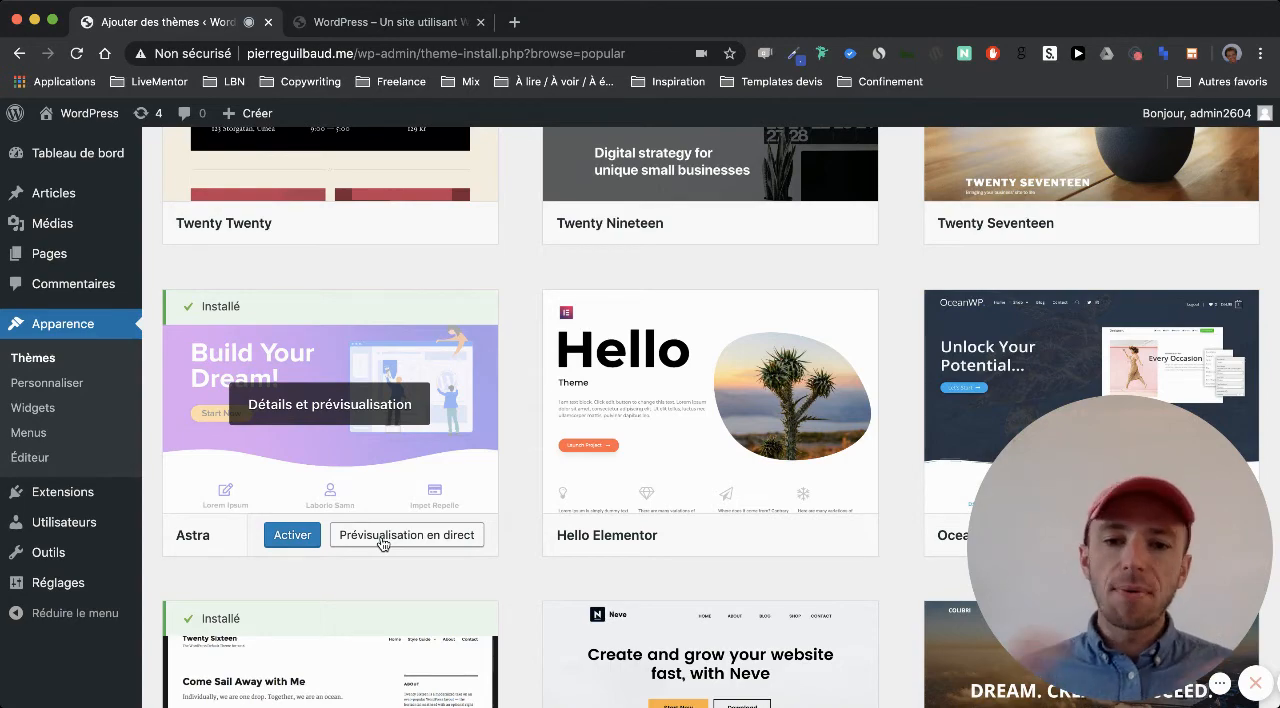
click(287, 538)
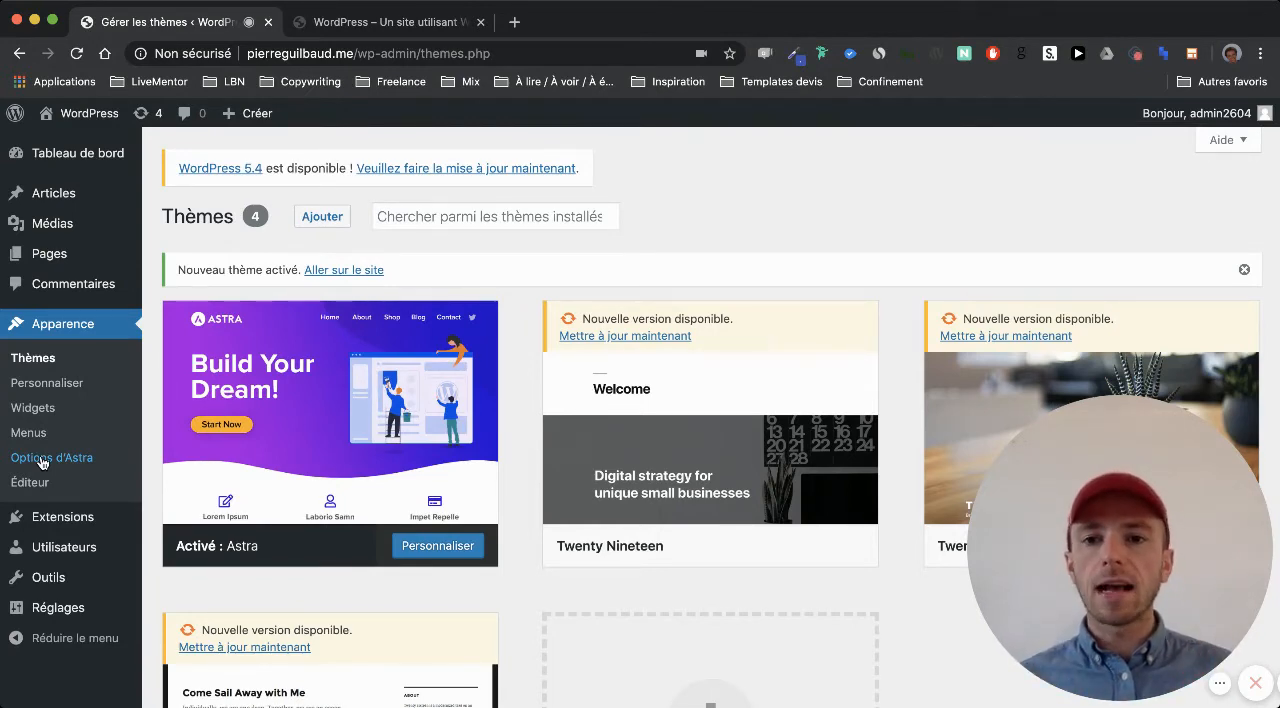
Reload the public site to check its appearance with the Astra theme, and return to the admin area
click(310, 22)
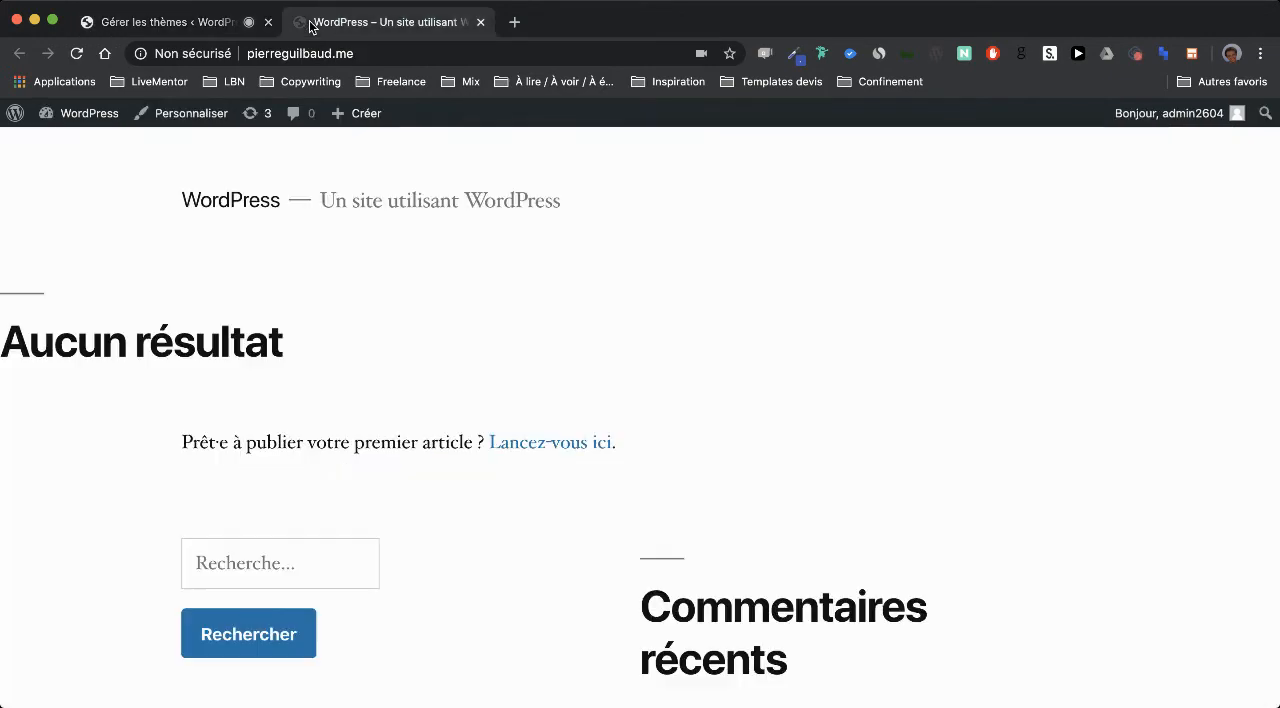
key(super+r)
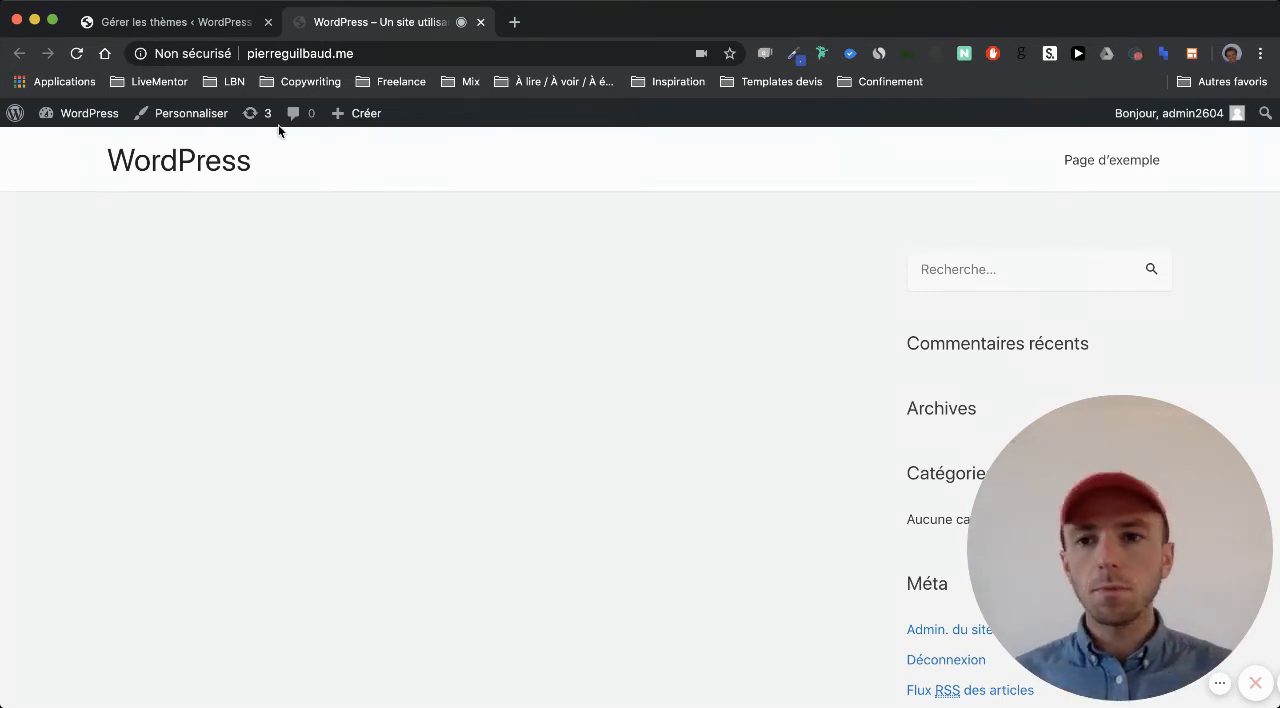
click(194, 26)
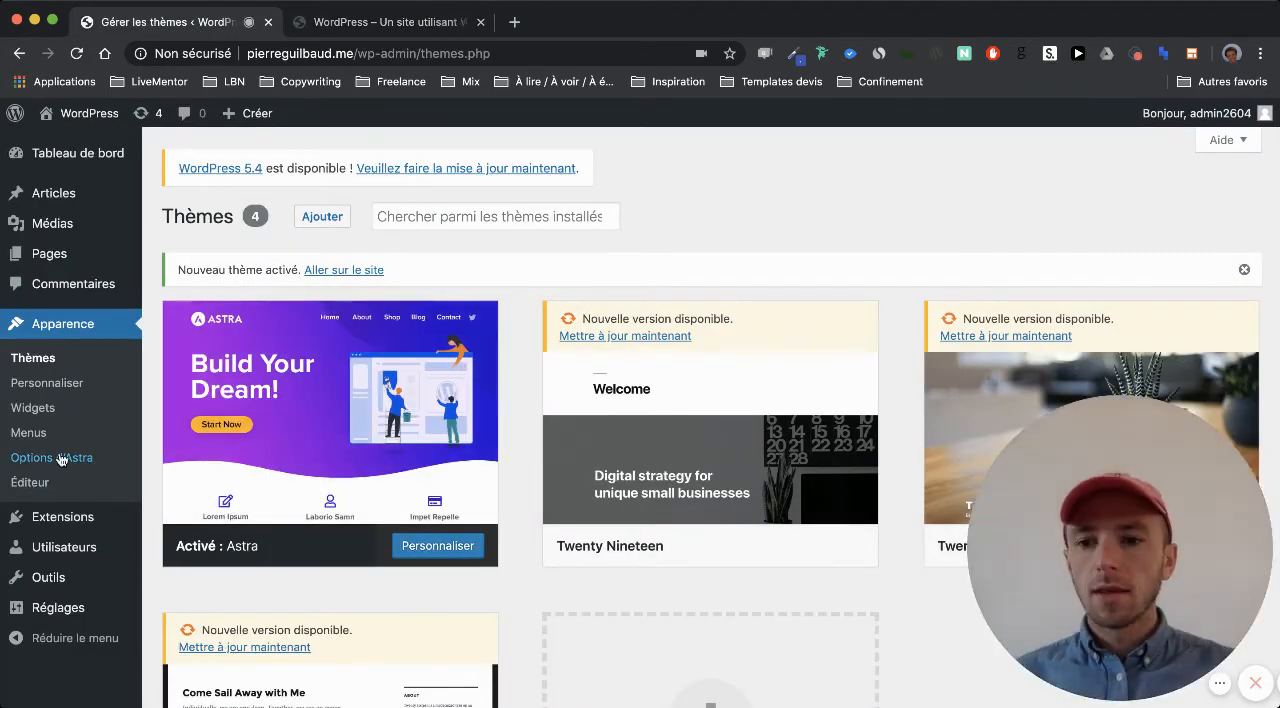
Go to the page for adding extensions and open the file chooser of its .zip upload form
scroll(62, 458, down, 2)
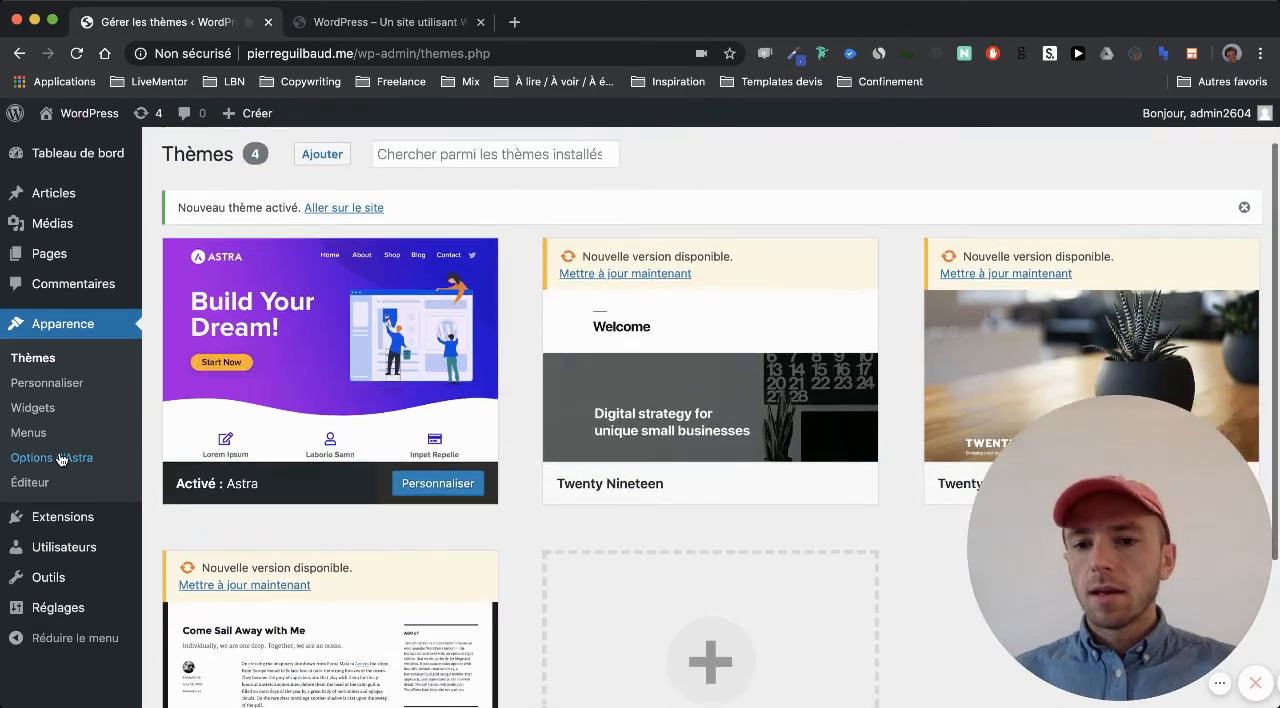
click(80, 520)
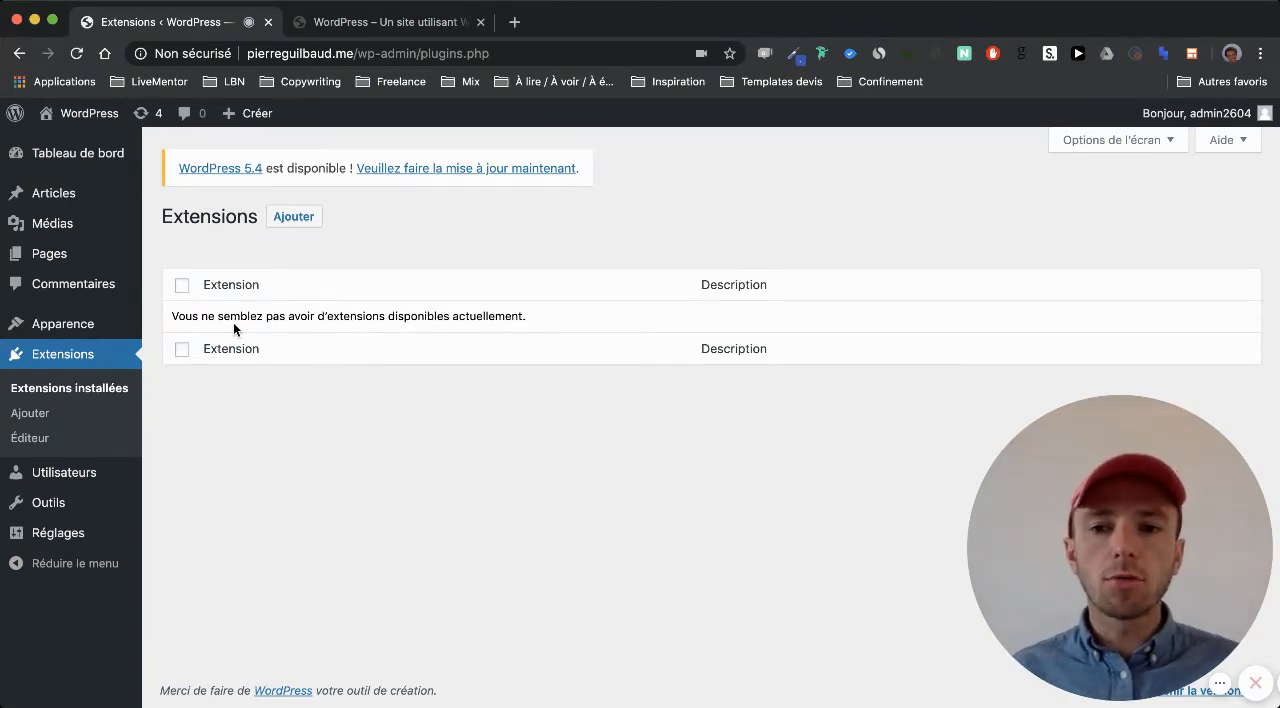
click(298, 218)
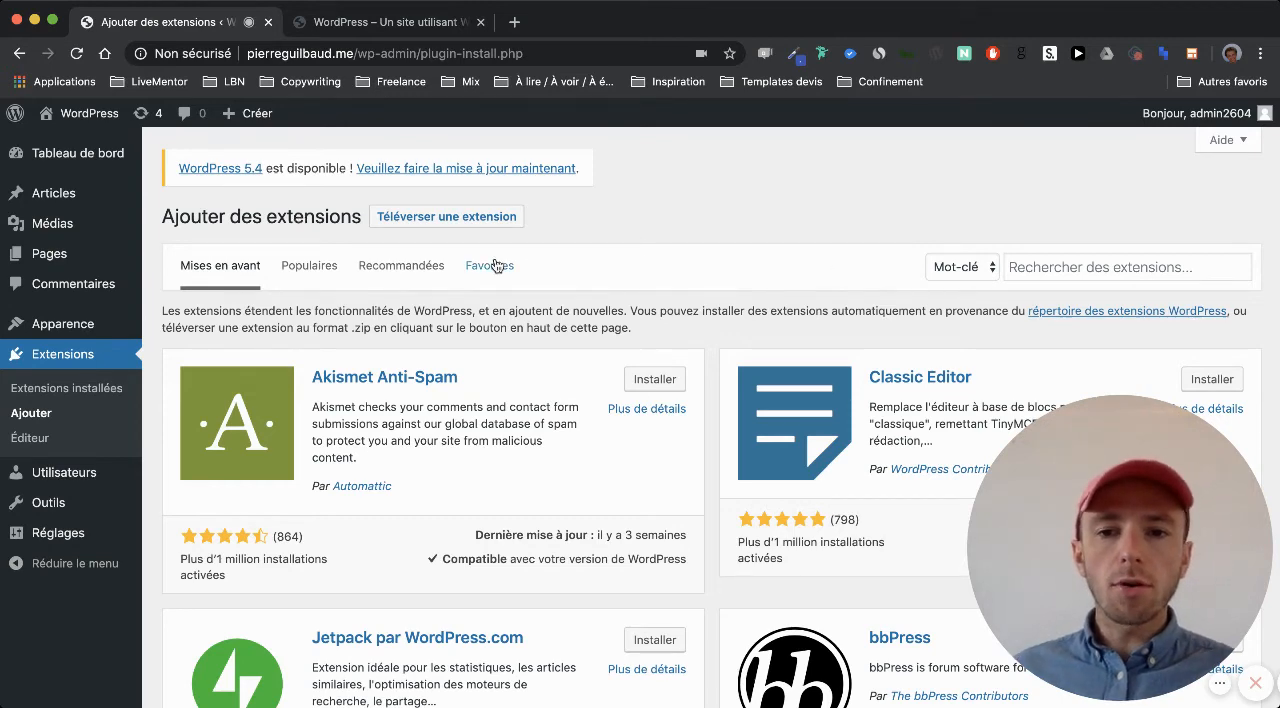
click(458, 226)
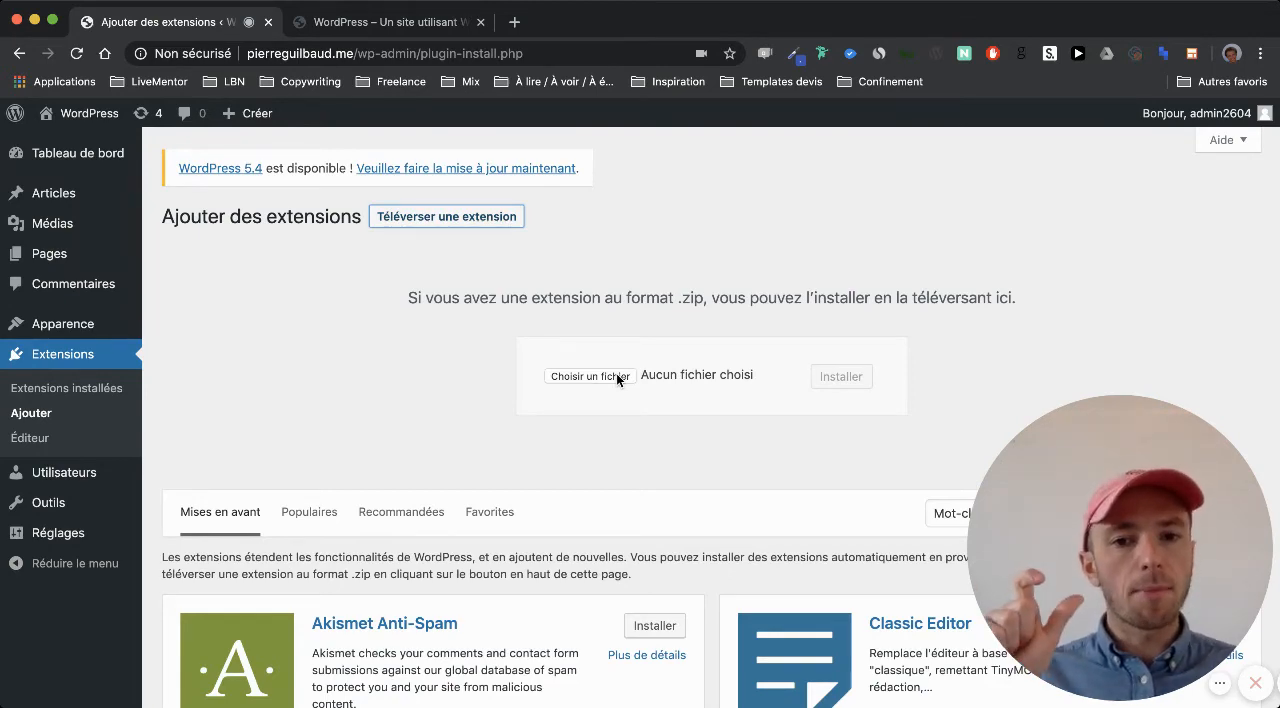
click(616, 375)
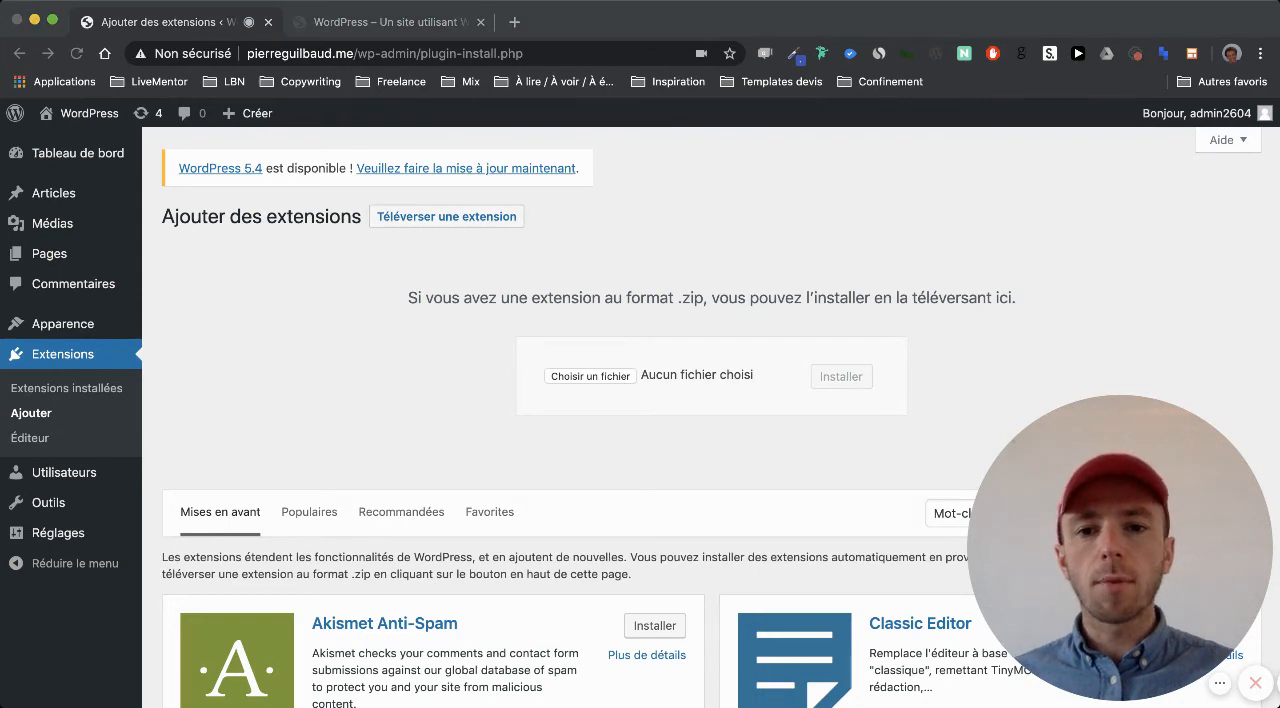
Examine the featured extensions, checking the ratings, active installations, last update and WordPress compatibility of entries such as Akismet Anti-Spam
scroll(856, 427, down, 5)
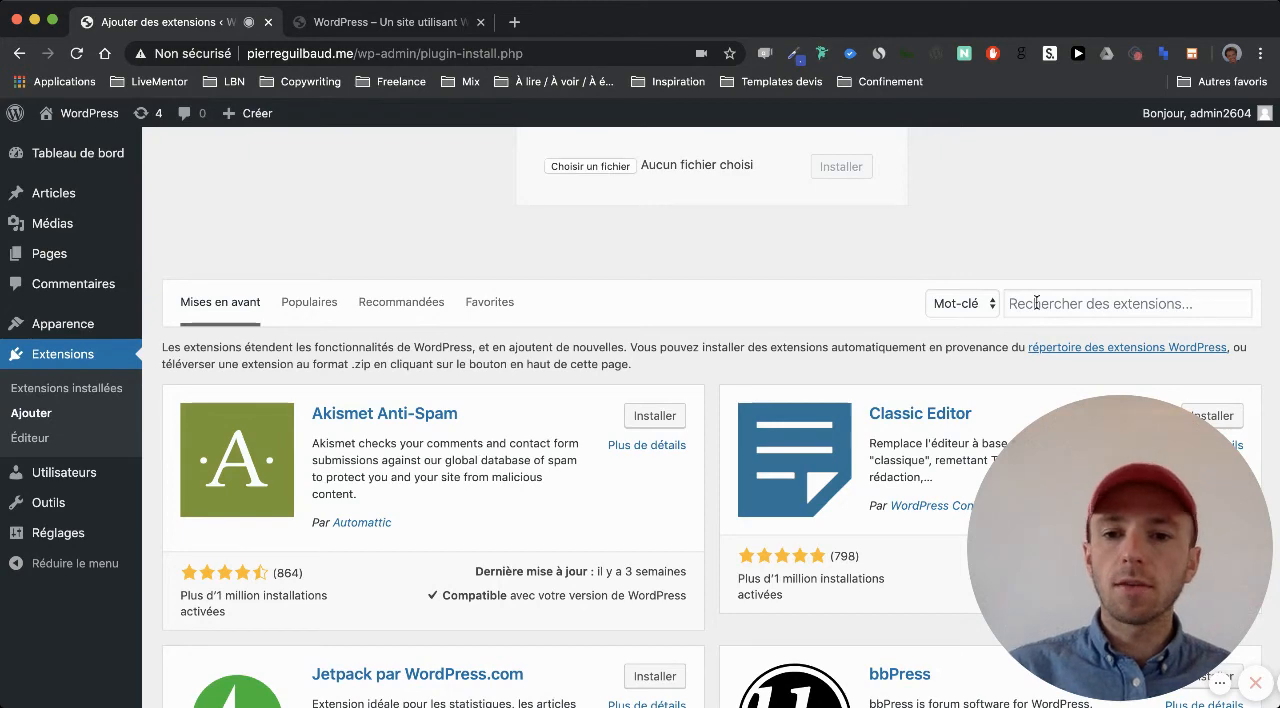
scroll(558, 428, down, 1)
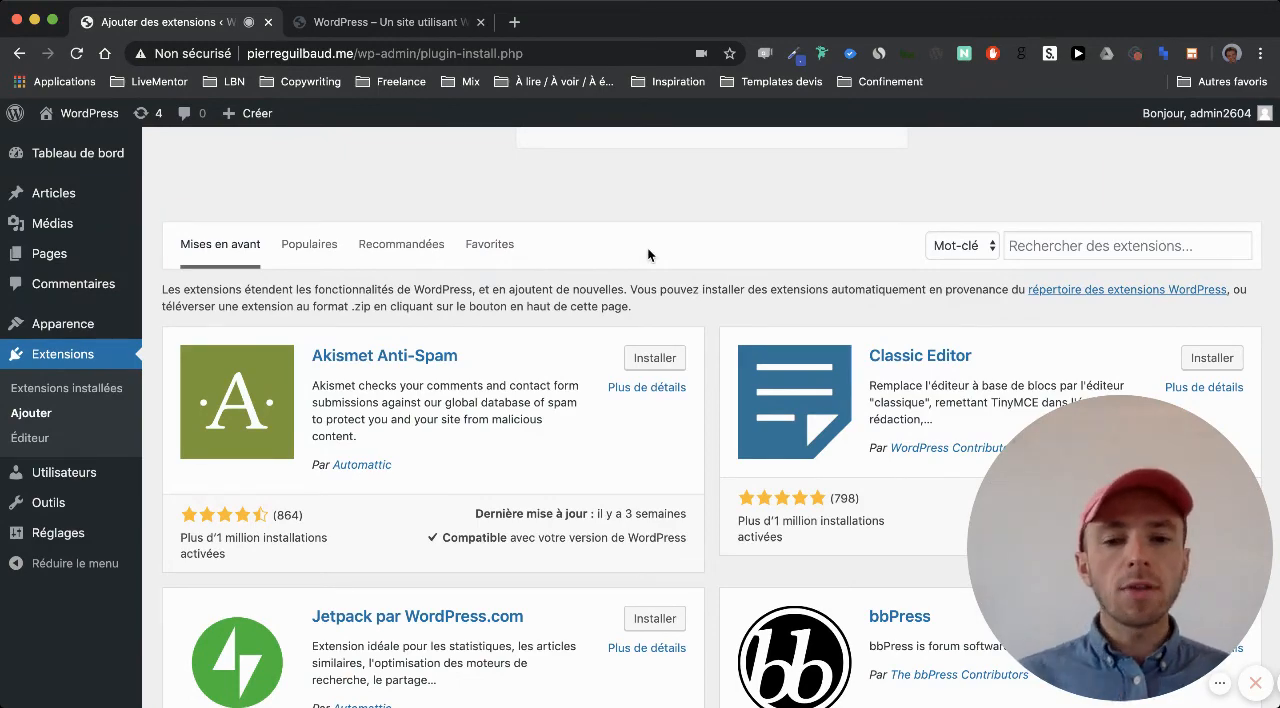
scroll(648, 255, down, 3)
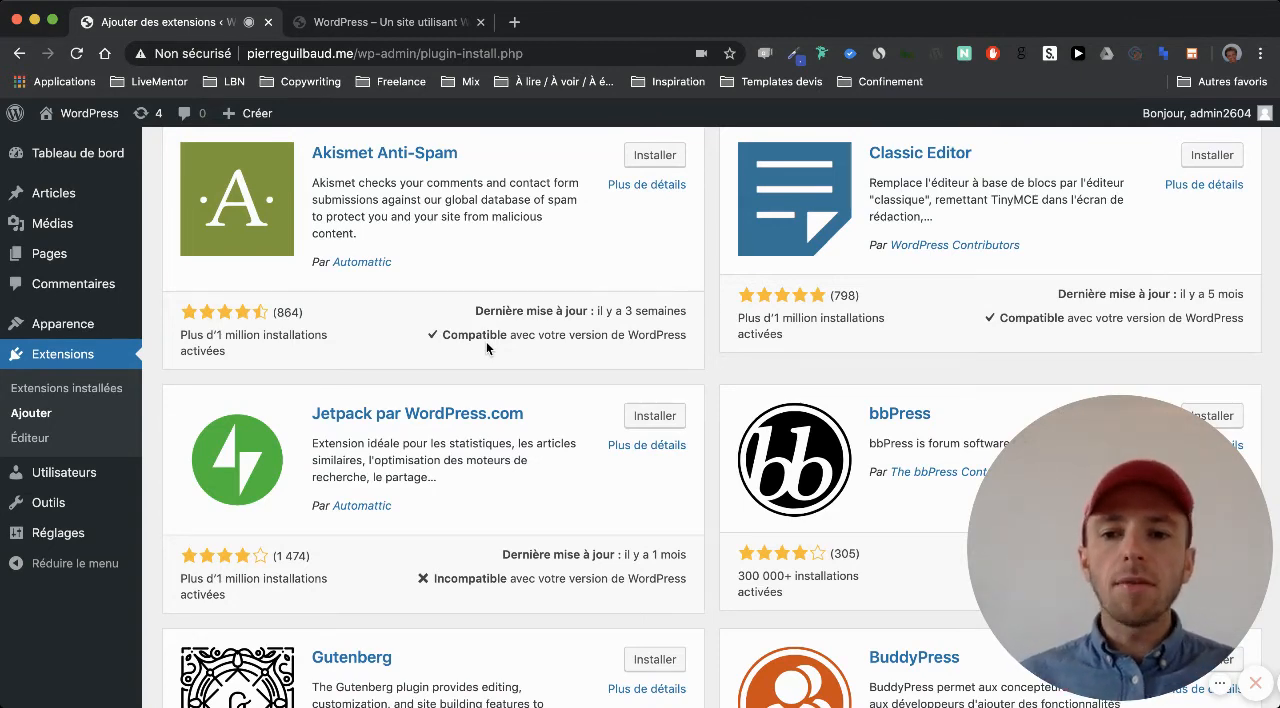
scroll(487, 344, up, 1)
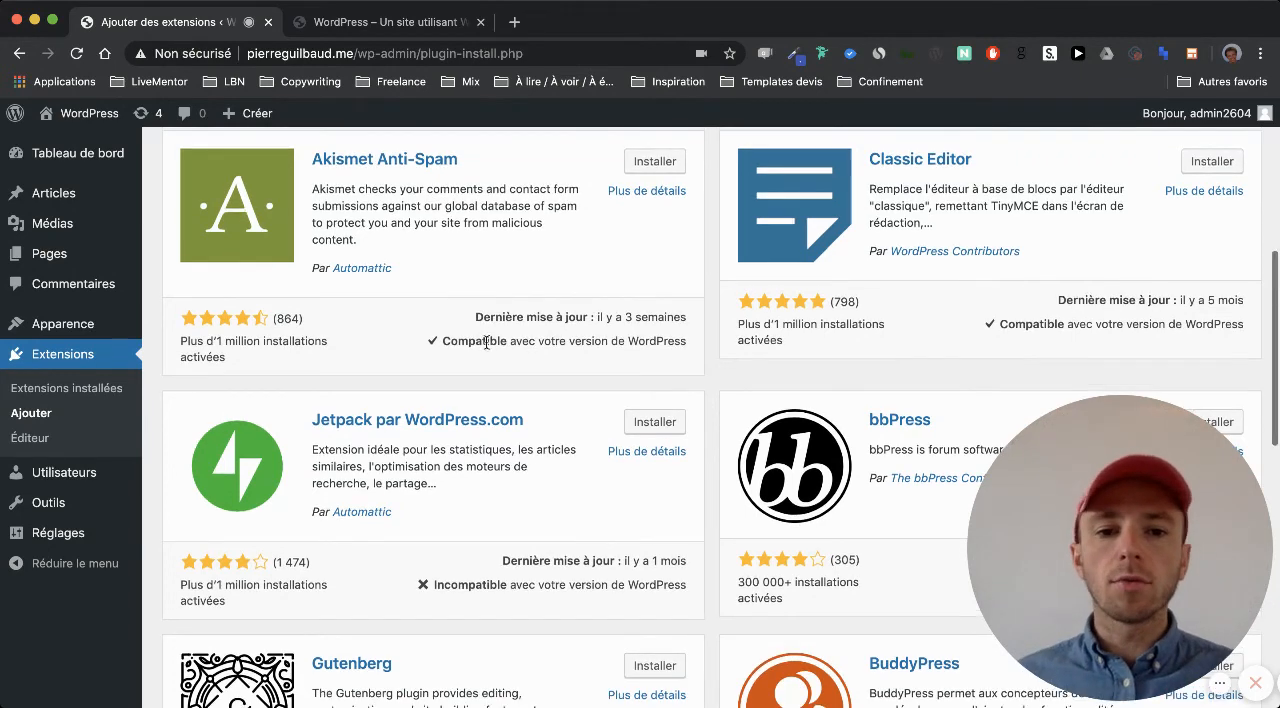
drag(240, 362, 177, 343)
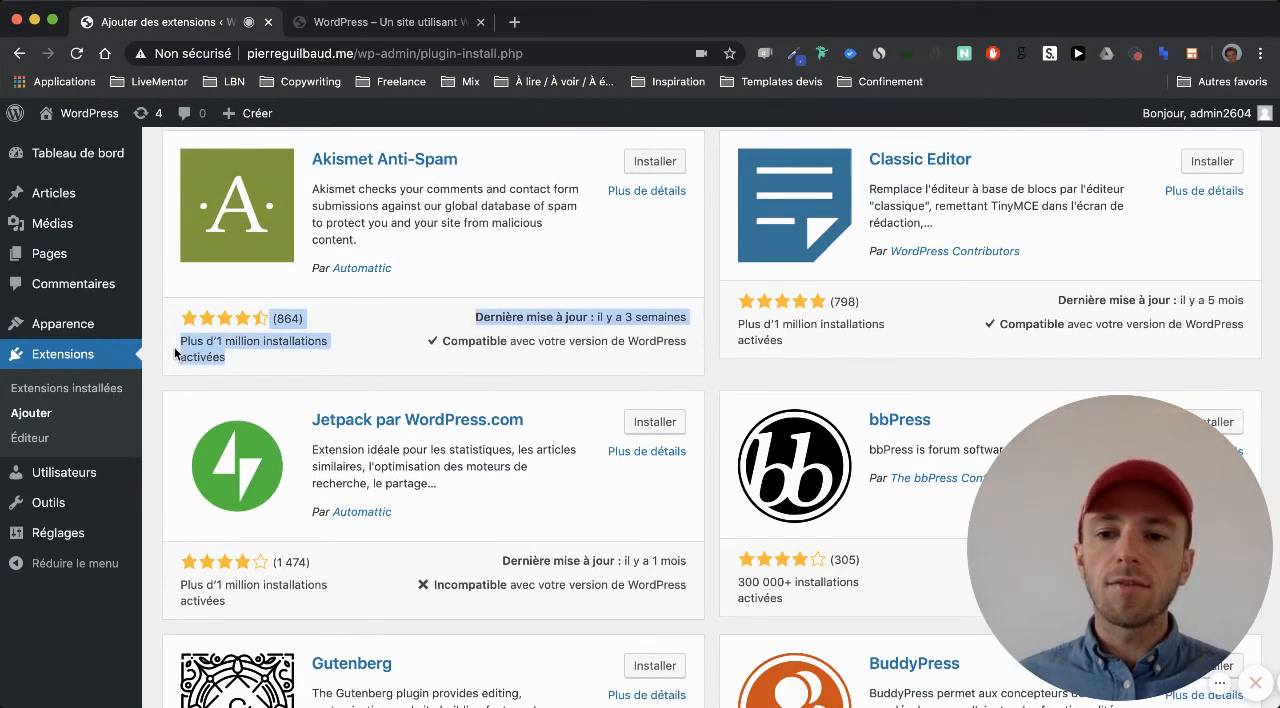
click(167, 345)
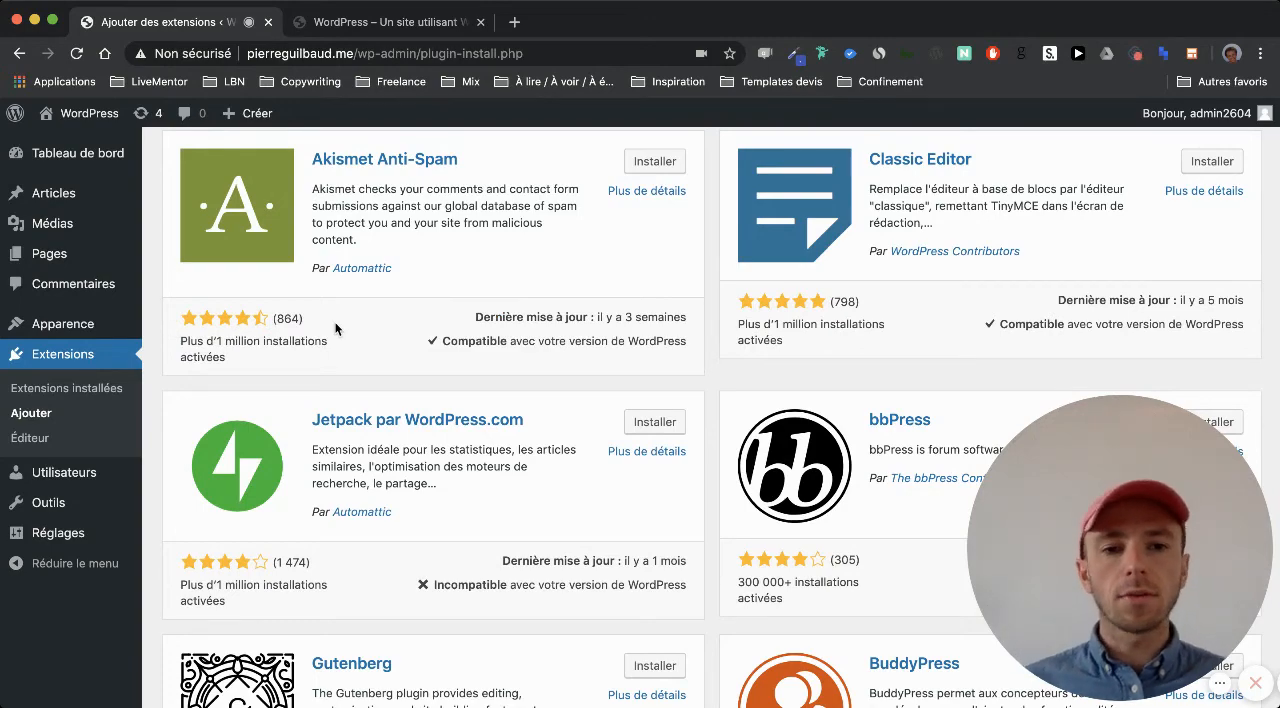
scroll(335, 328, up, 3)
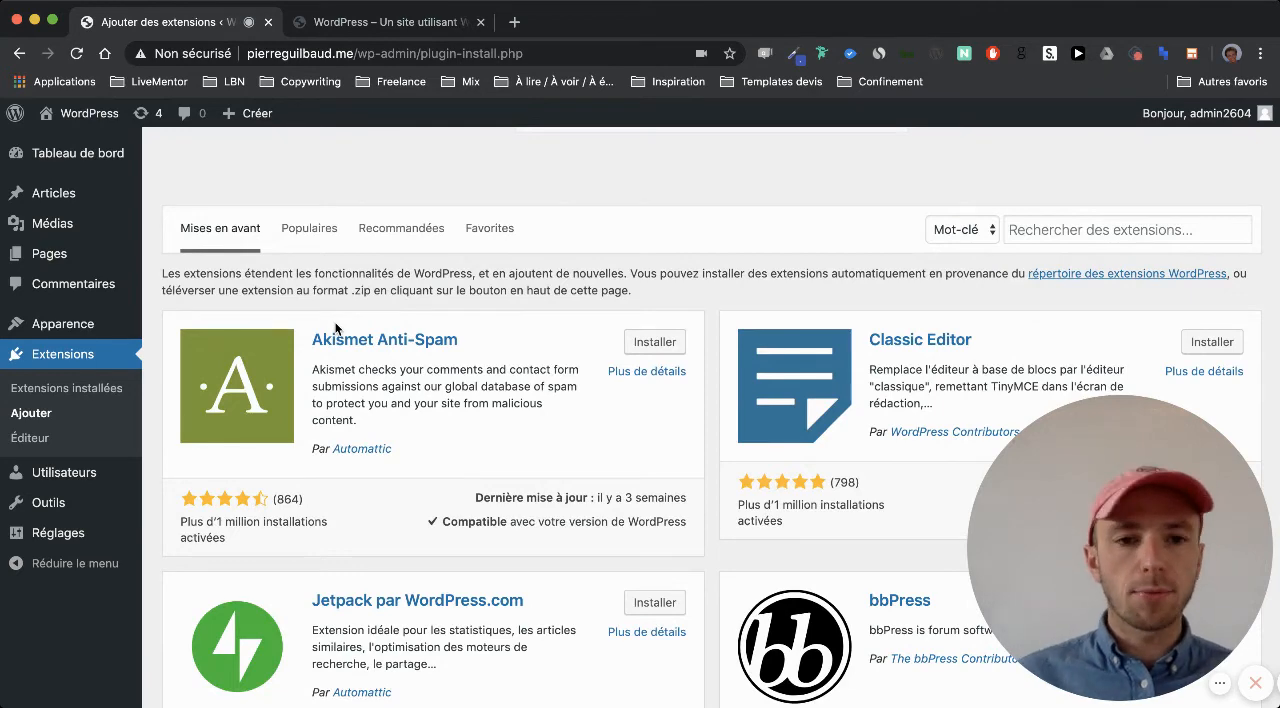
Search the extensions for "Elementor", then install and activate the Elementor Page Builder extension
click(1029, 232)
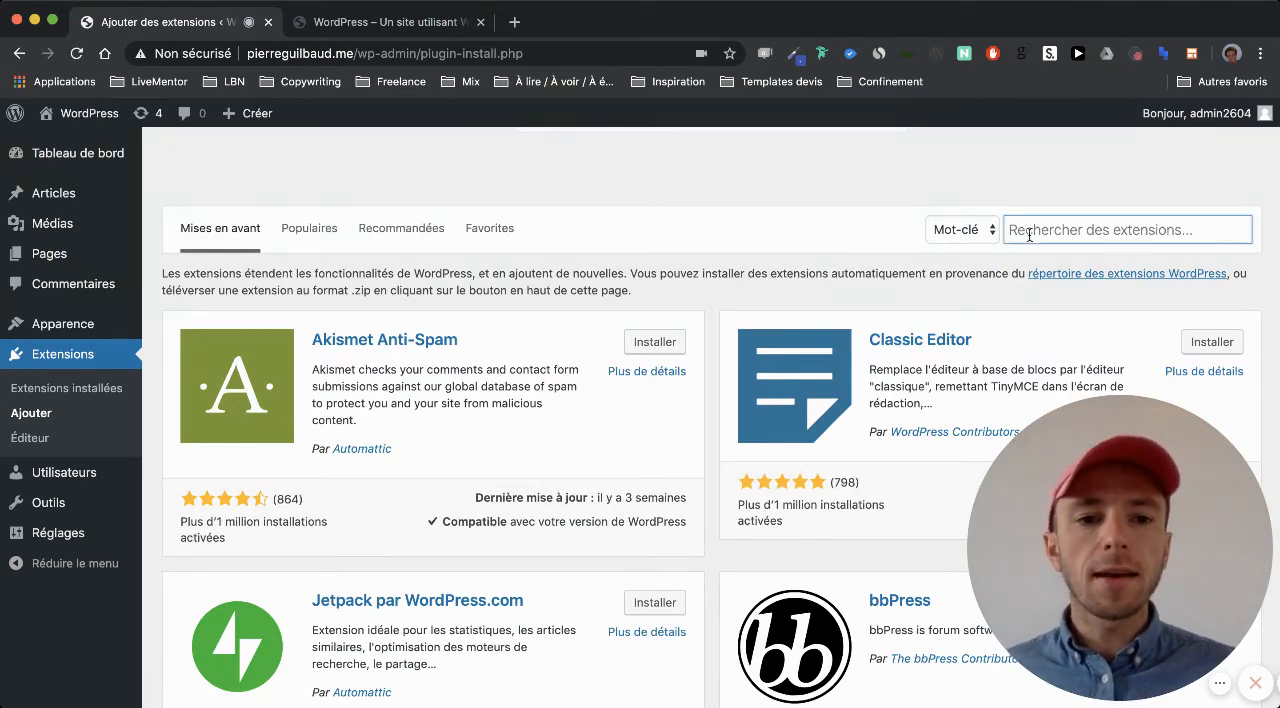
text(Ele)
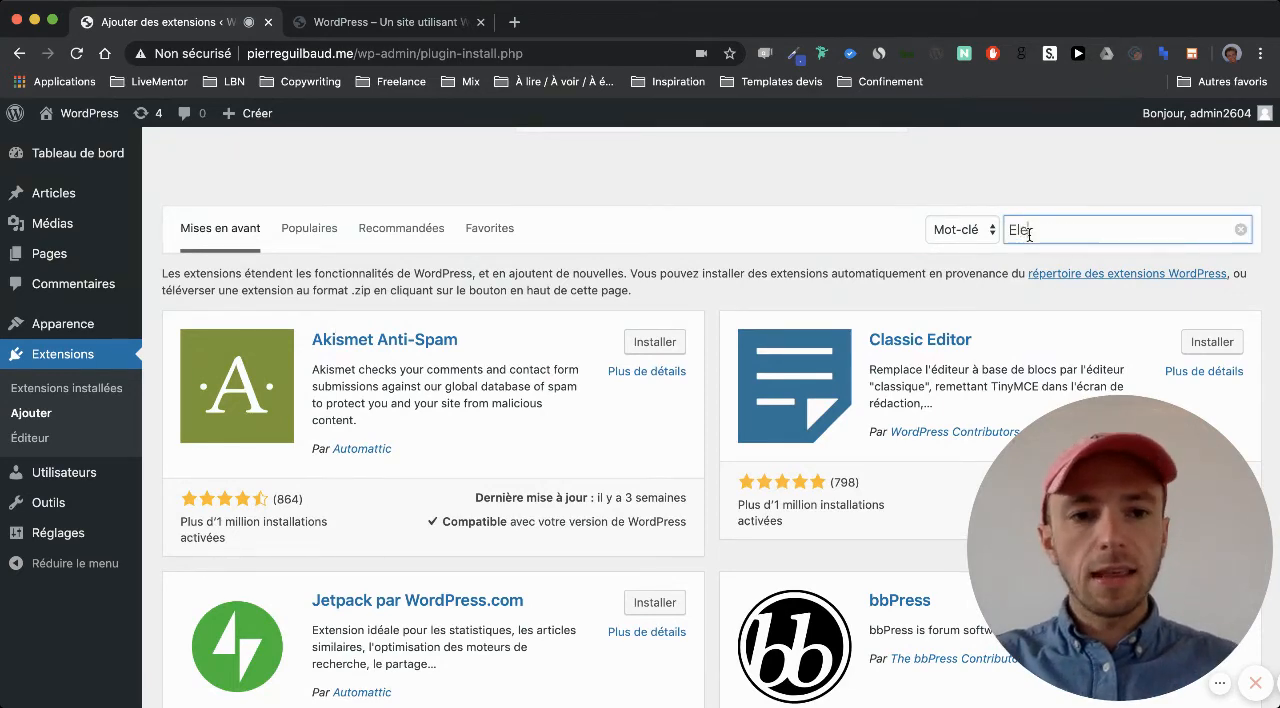
text(mentor)
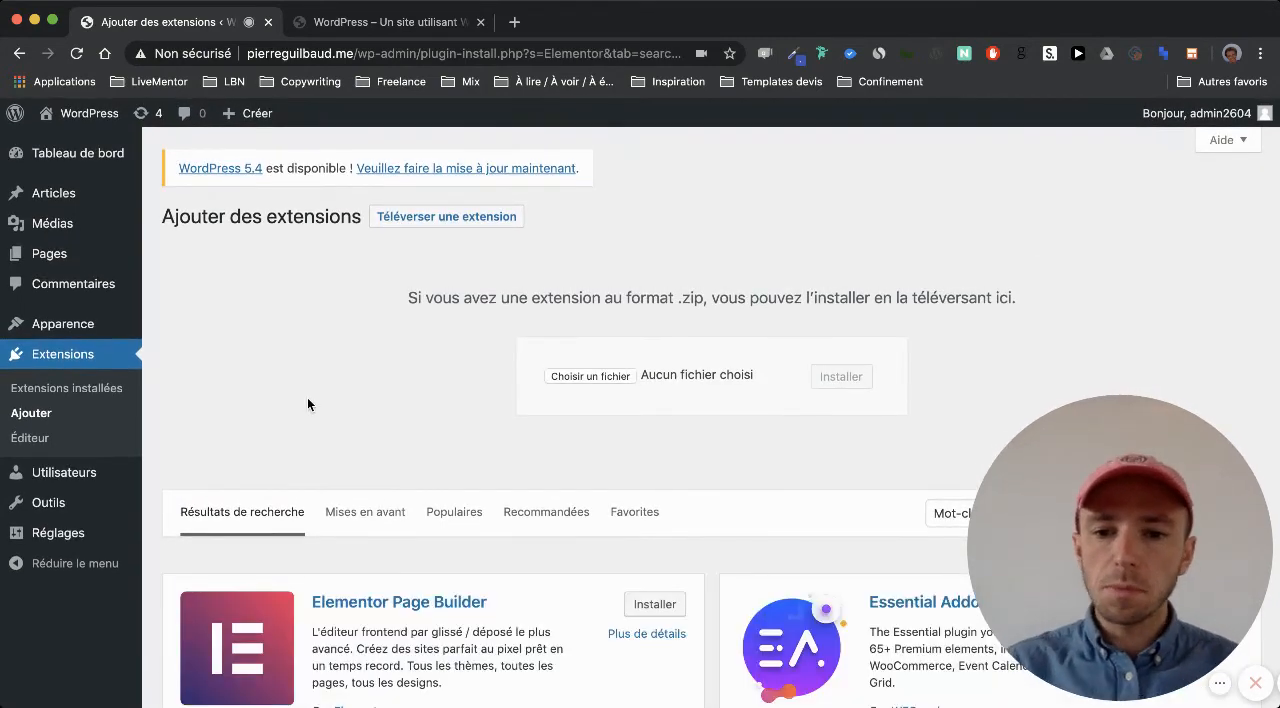
scroll(307, 397, down, 3)
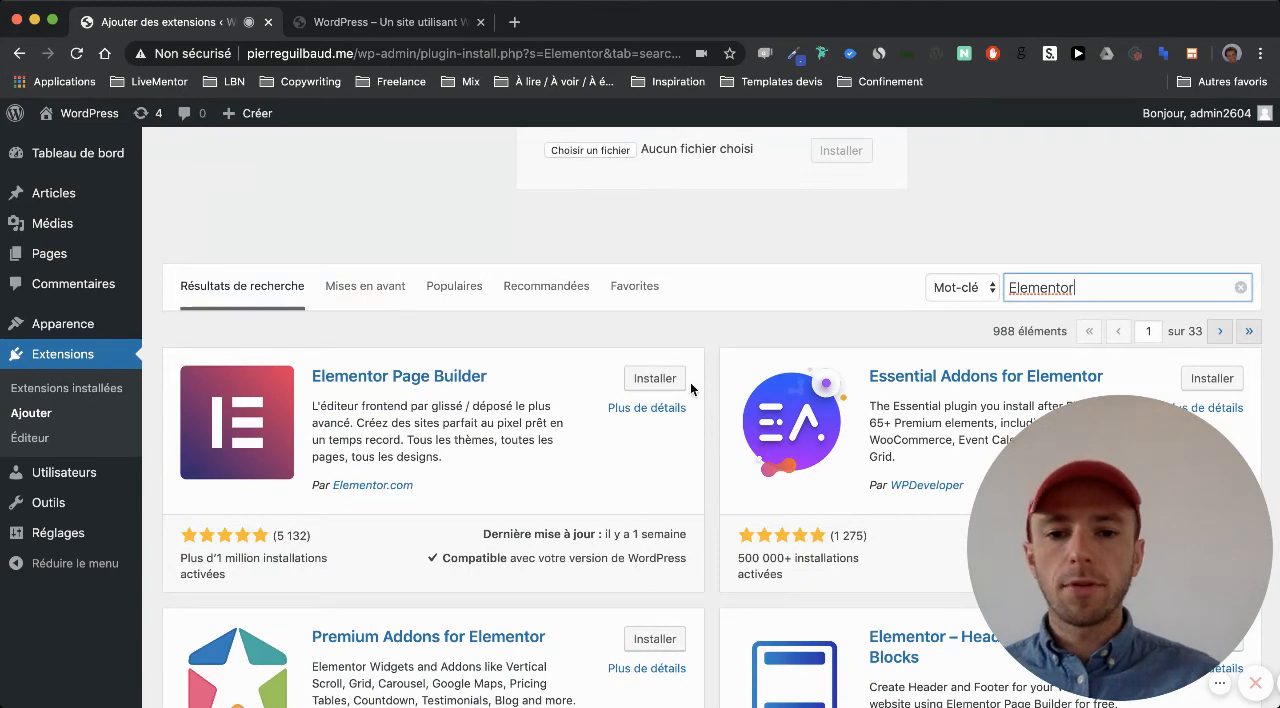
click(654, 380)
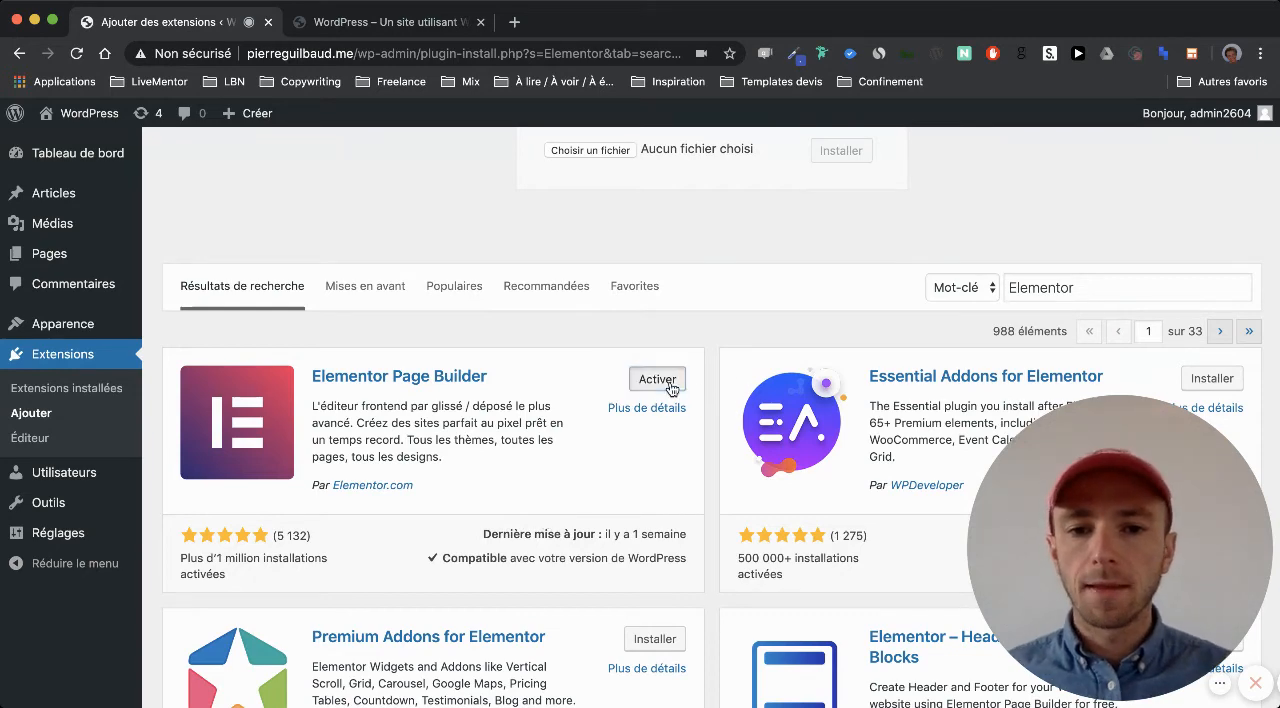
click(668, 381)
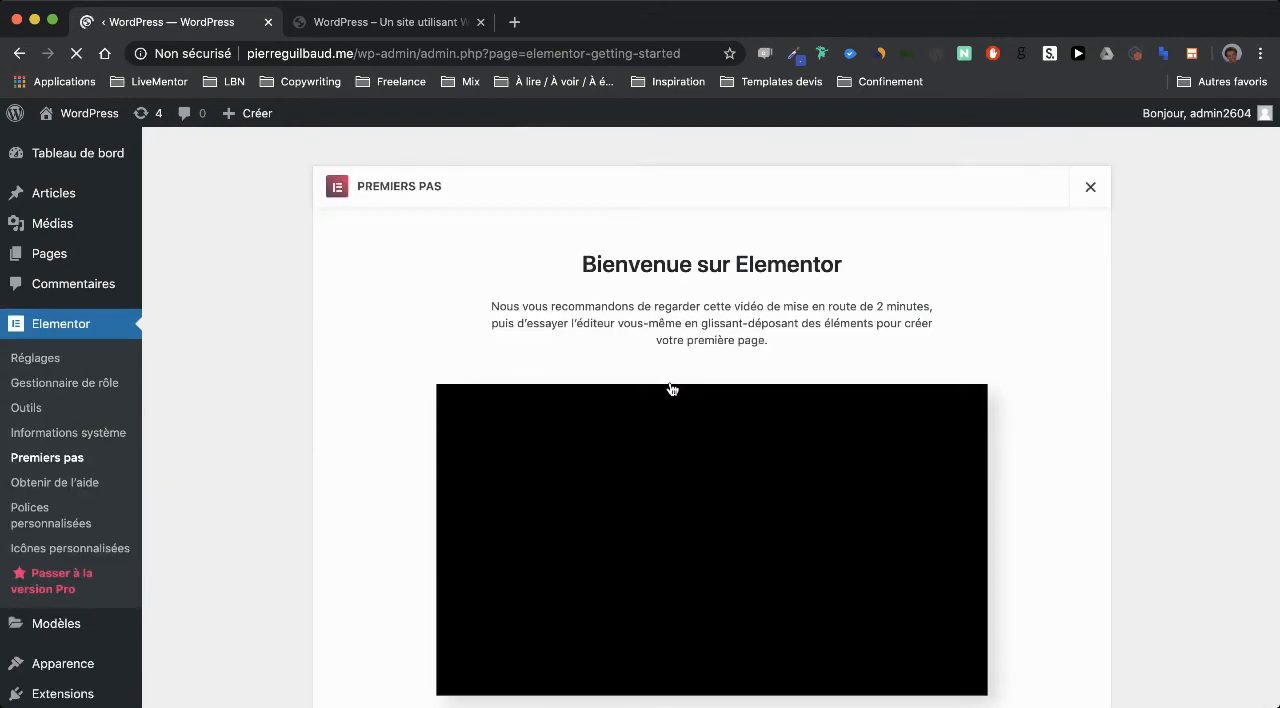
Look over Elementor's getting-started page, close it, and examine the Elementor overview and other sections on the dashboard
scroll(365, 421, down, 3)
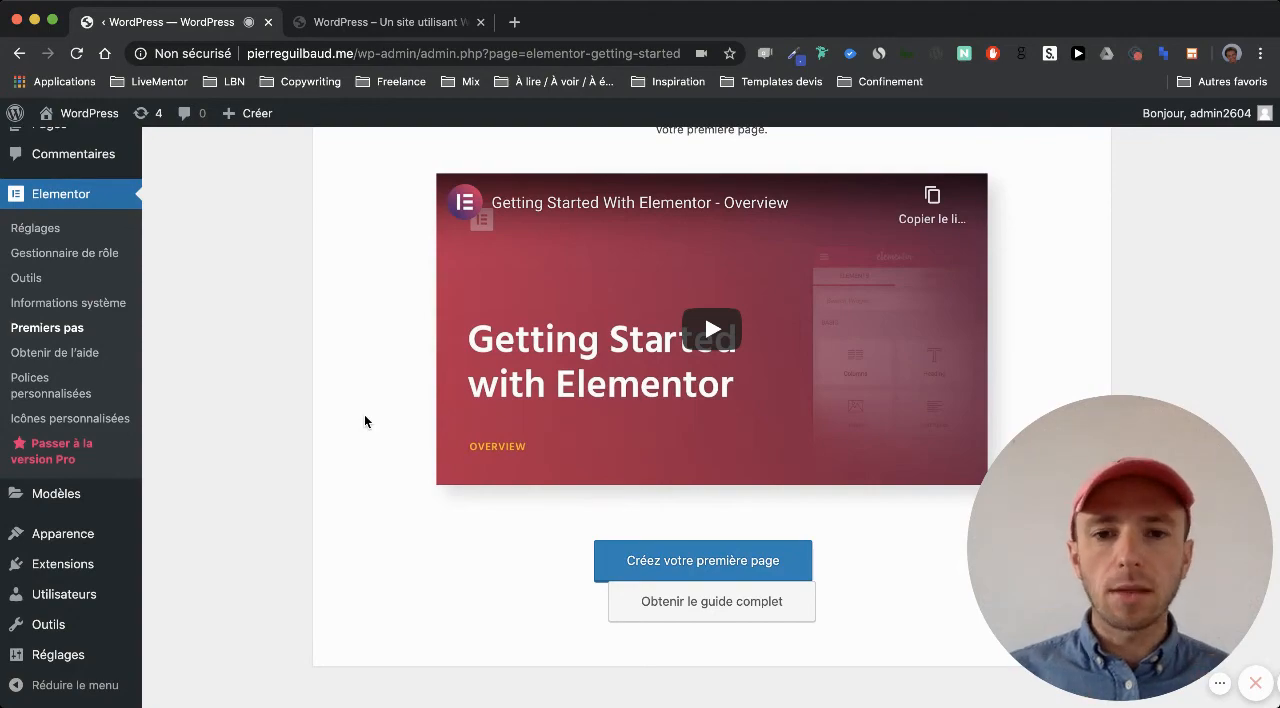
scroll(364, 421, up, 5)
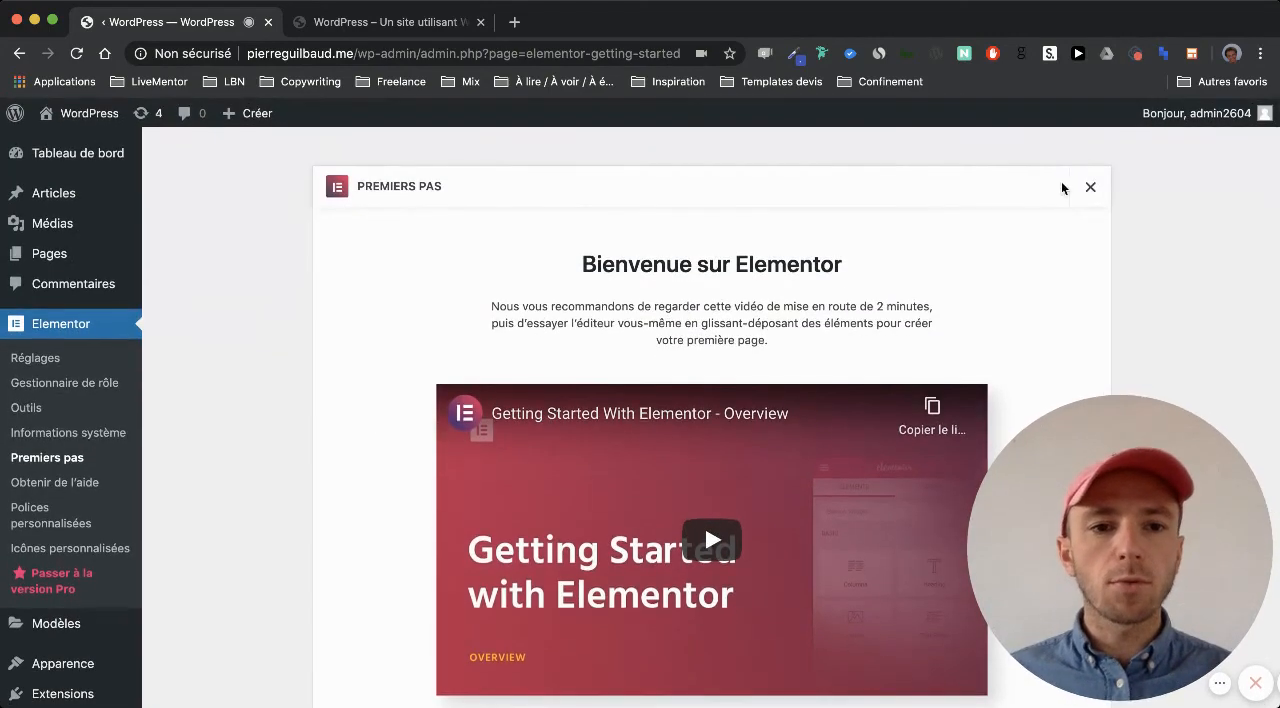
click(1088, 186)
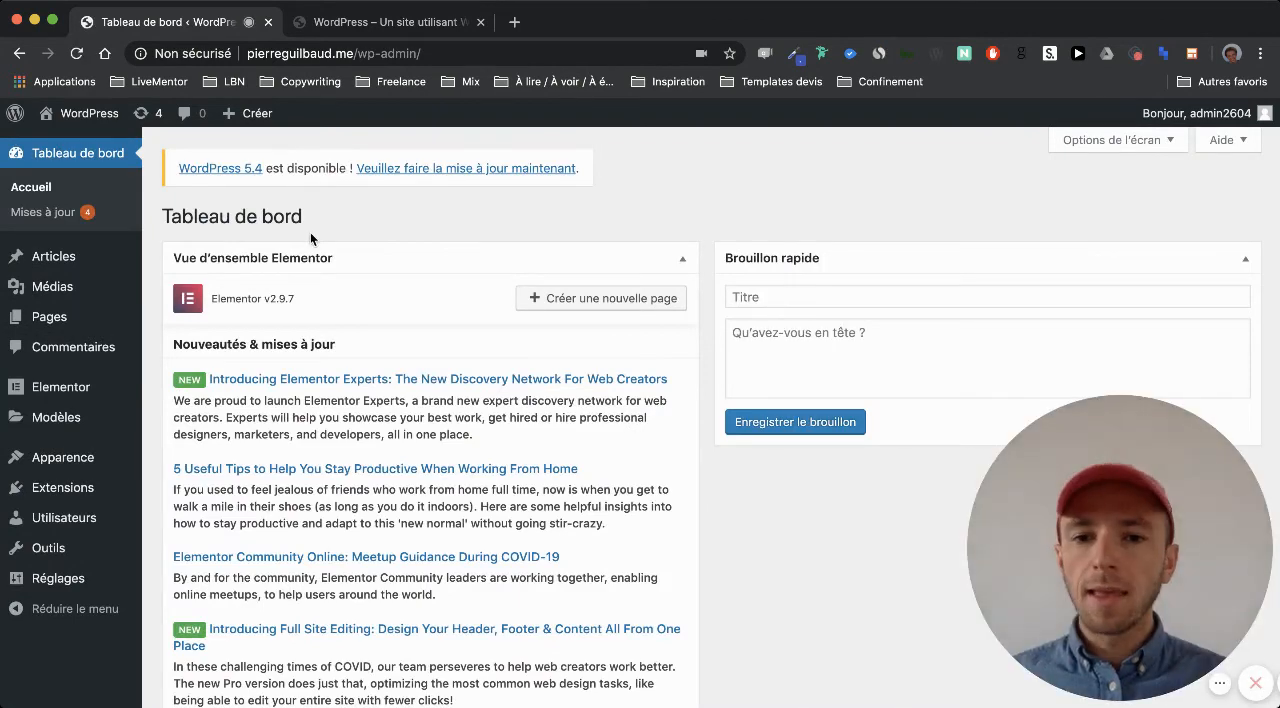
scroll(381, 299, down, 1)
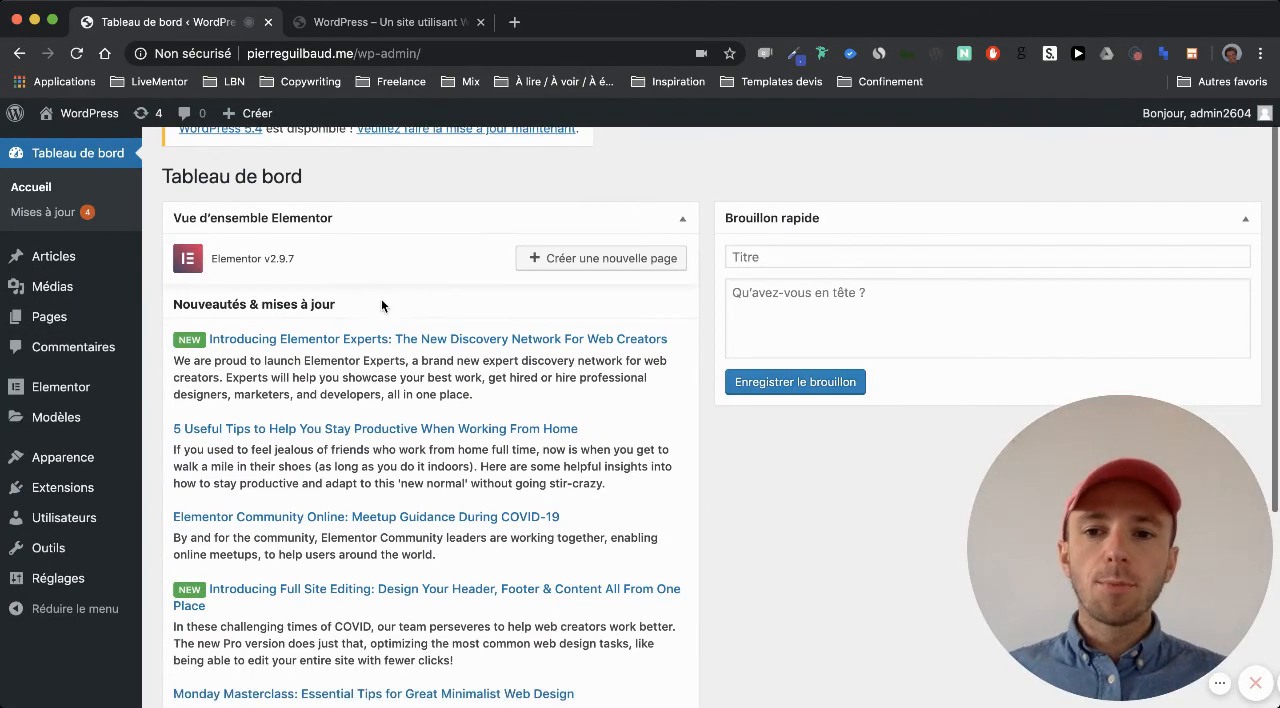
scroll(351, 216, up, 1)
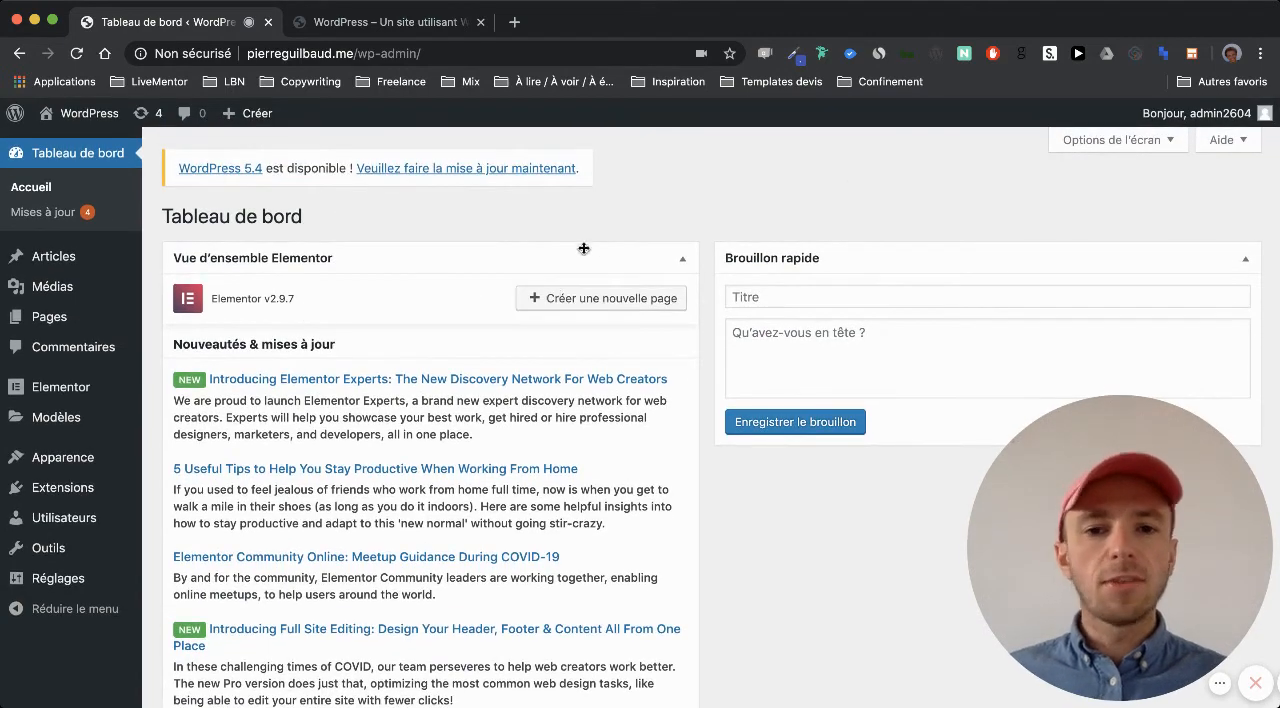
scroll(843, 256, down, 5)
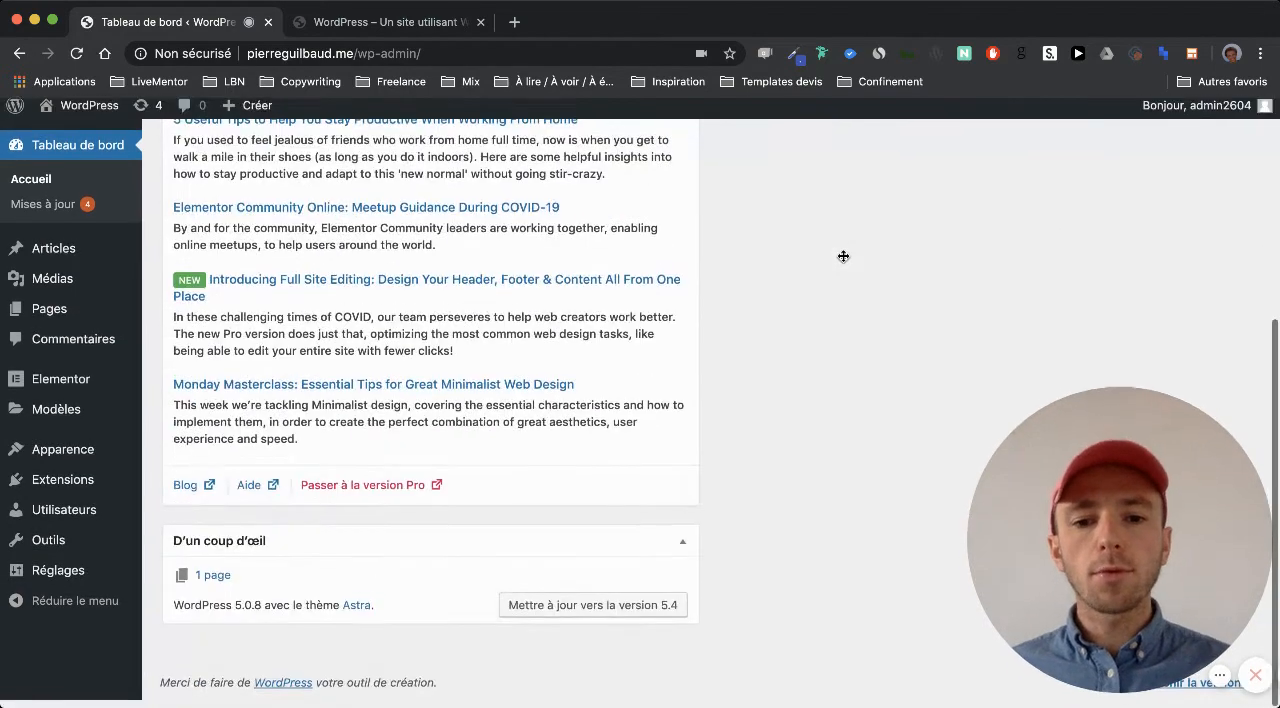
scroll(842, 261, up, 10)
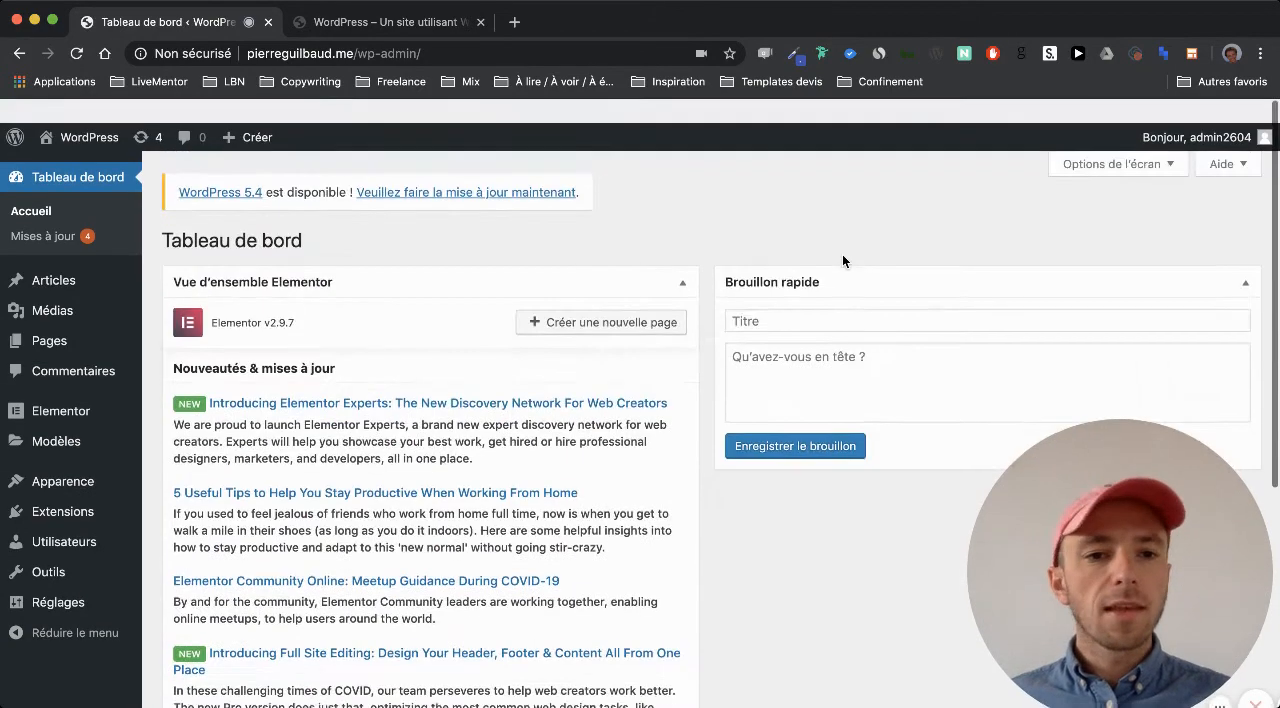
Hide and restore the Elementor overview section using the dashboard's screen options, and close the options
click(1092, 135)
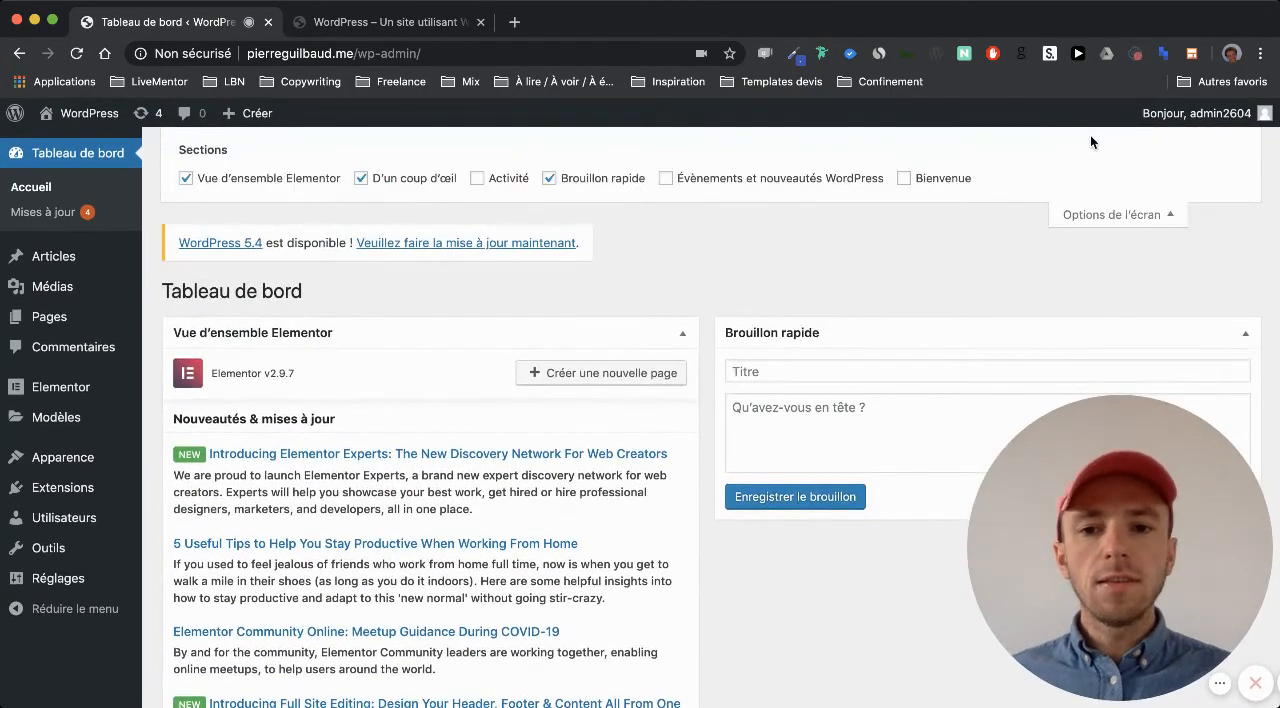
click(290, 181)
click(290, 181)
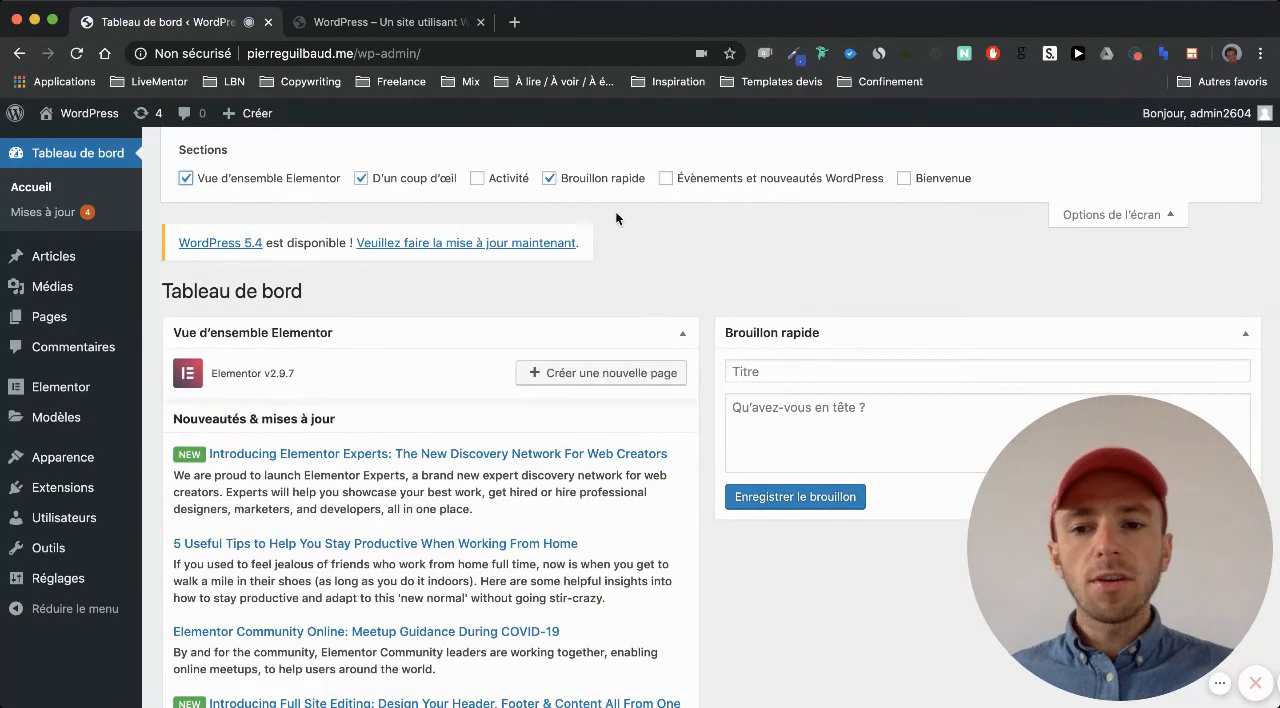
click(1133, 228)
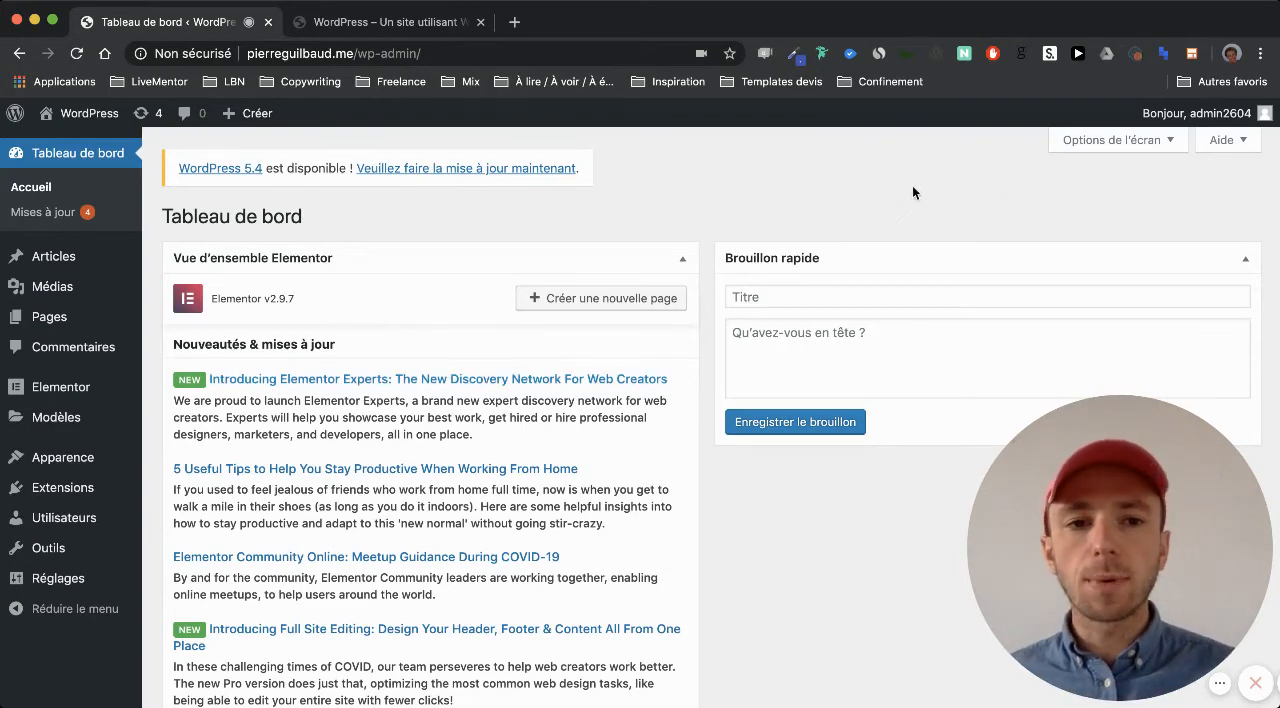
click(1110, 140)
click(270, 180)
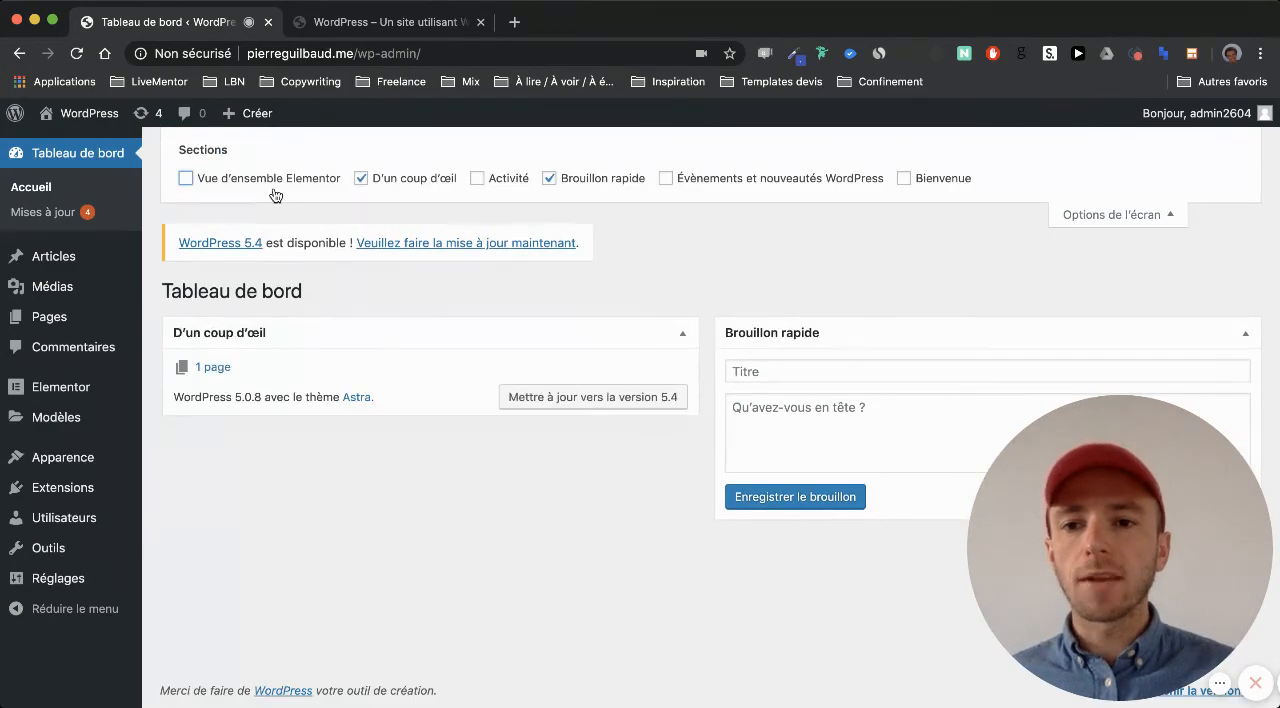
click(270, 180)
click(1110, 214)
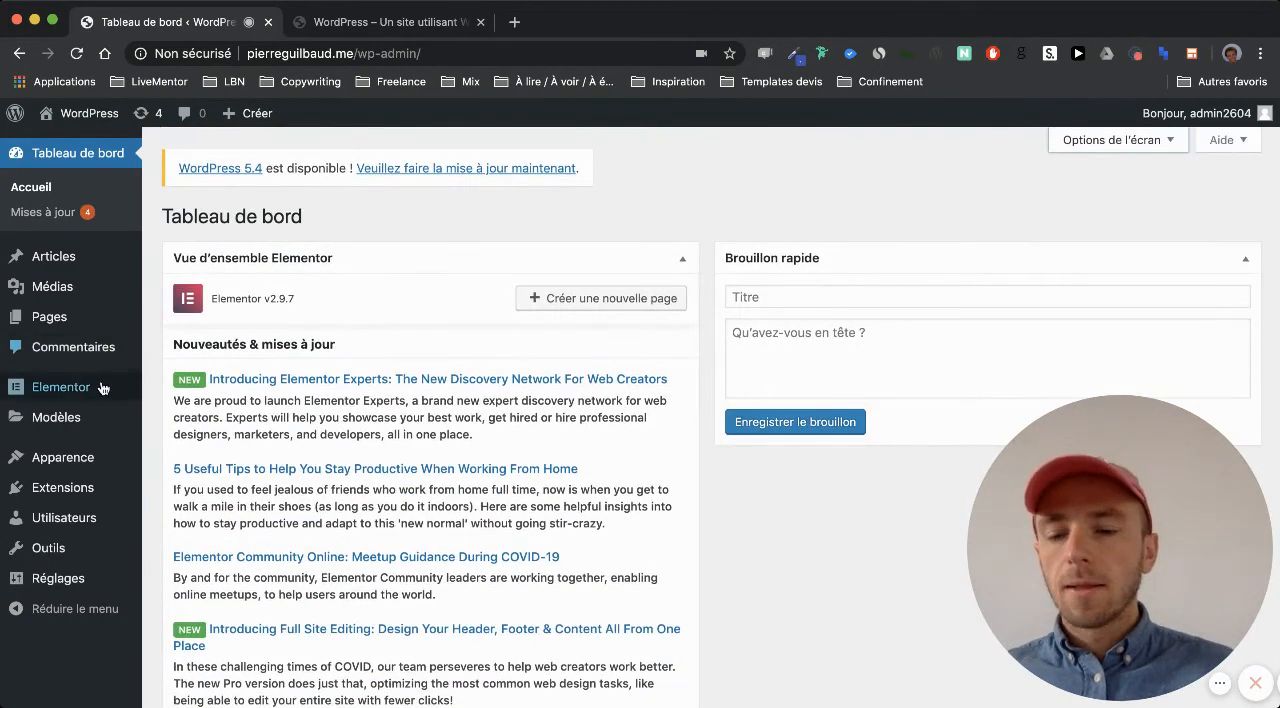
Open the general settings and replace the site title with the site owner's full name
mouse_move(75, 553)
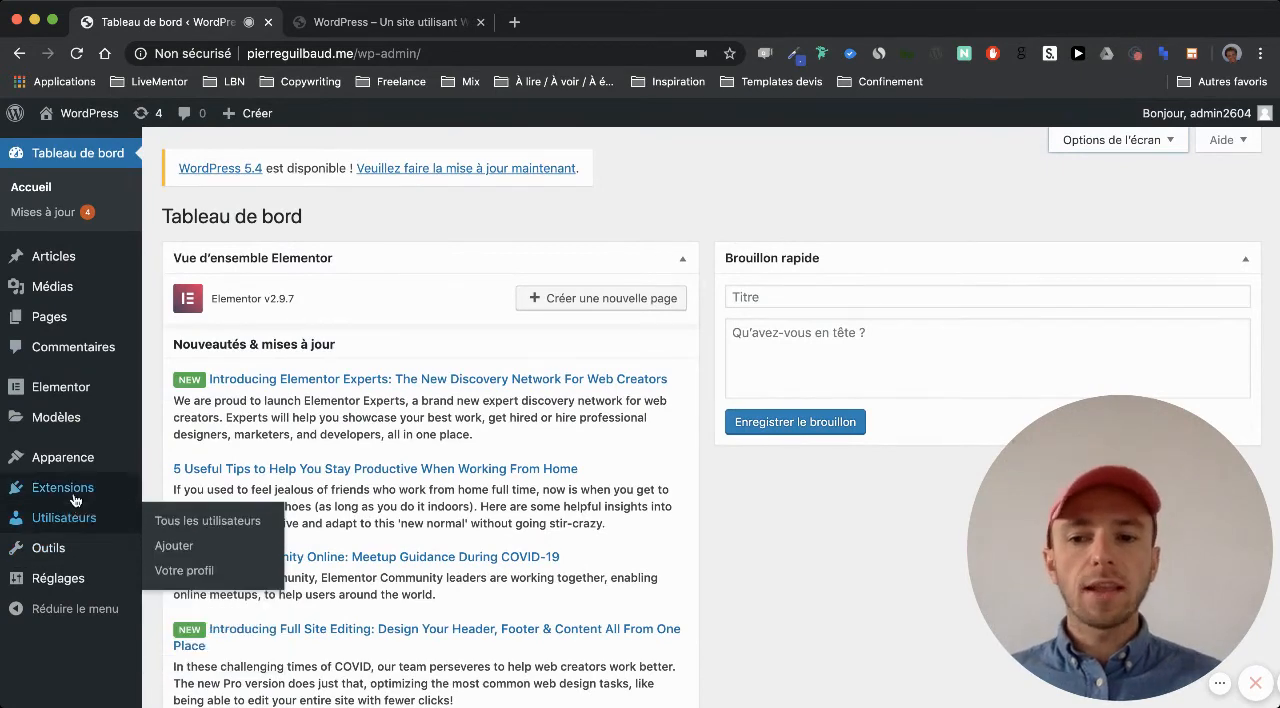
mouse_move(75, 500)
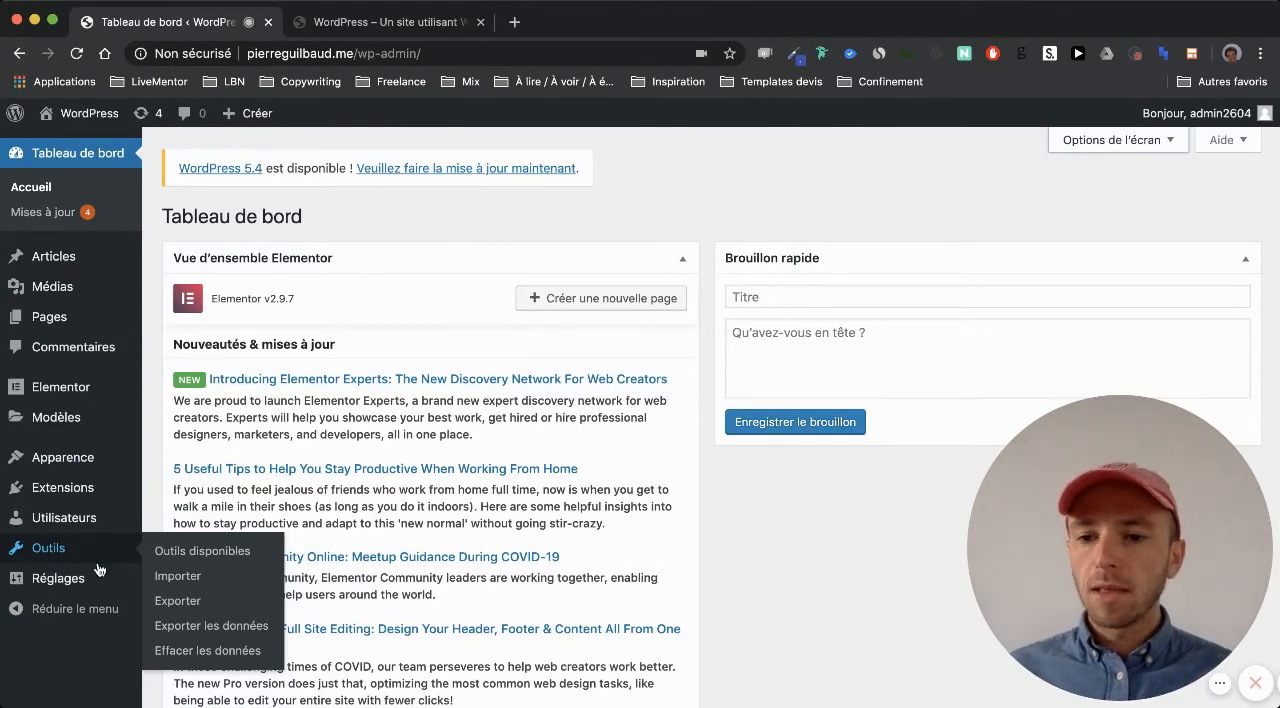
mouse_move(78, 587)
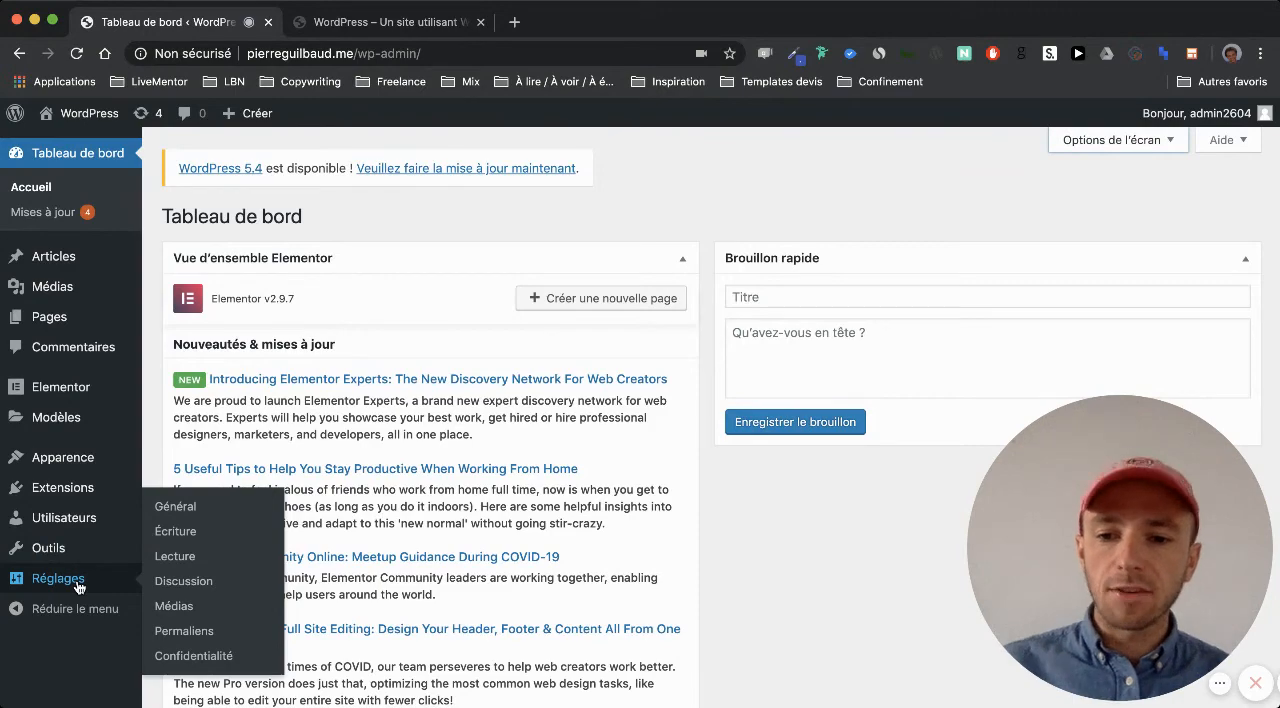
click(180, 507)
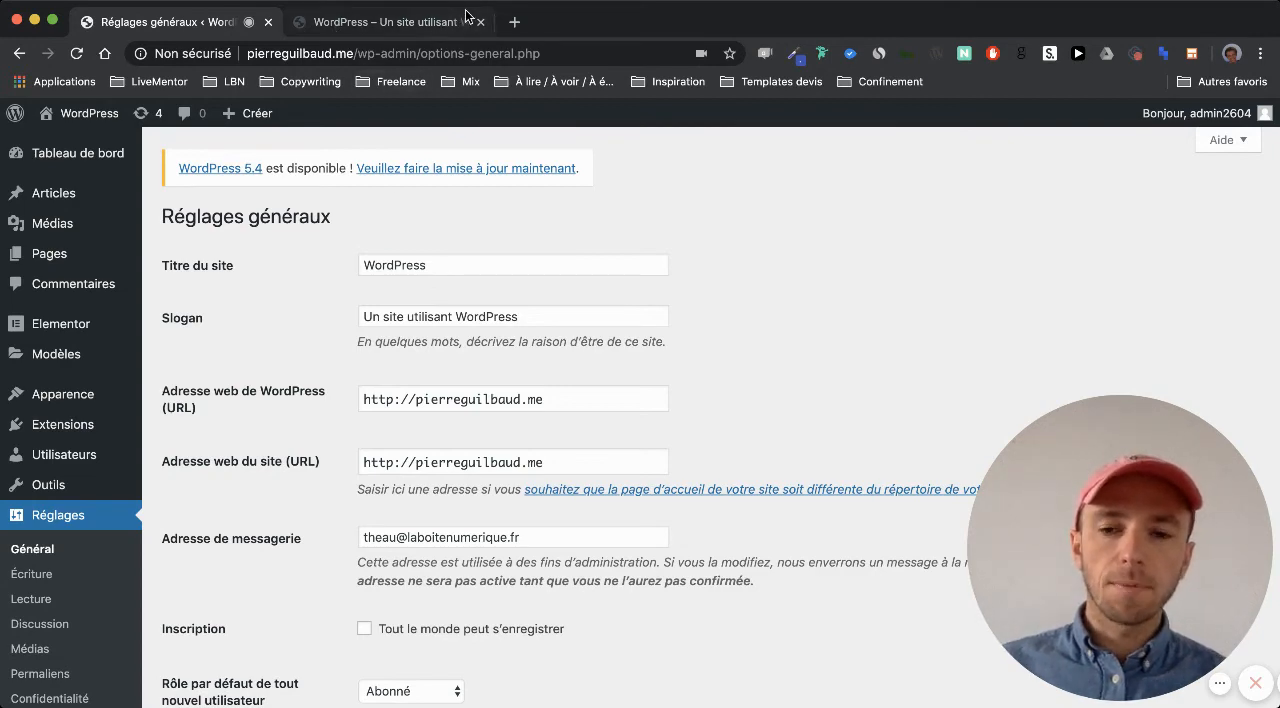
double_click(436, 267)
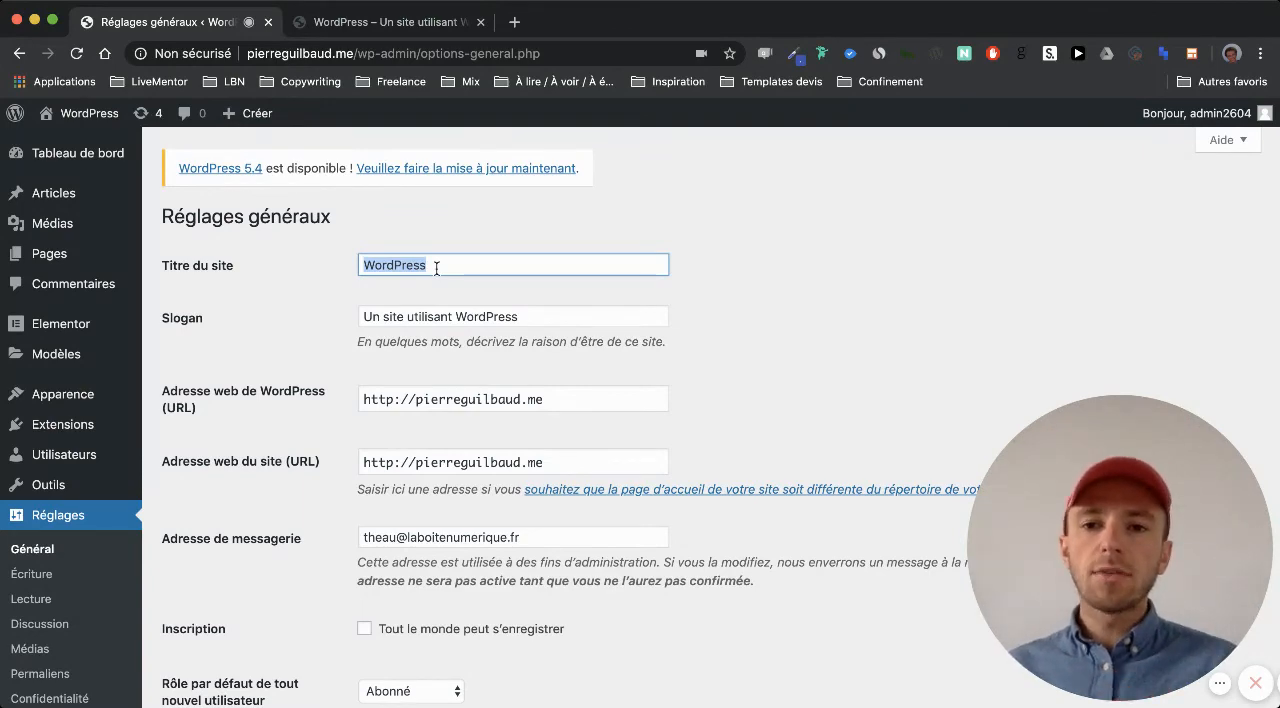
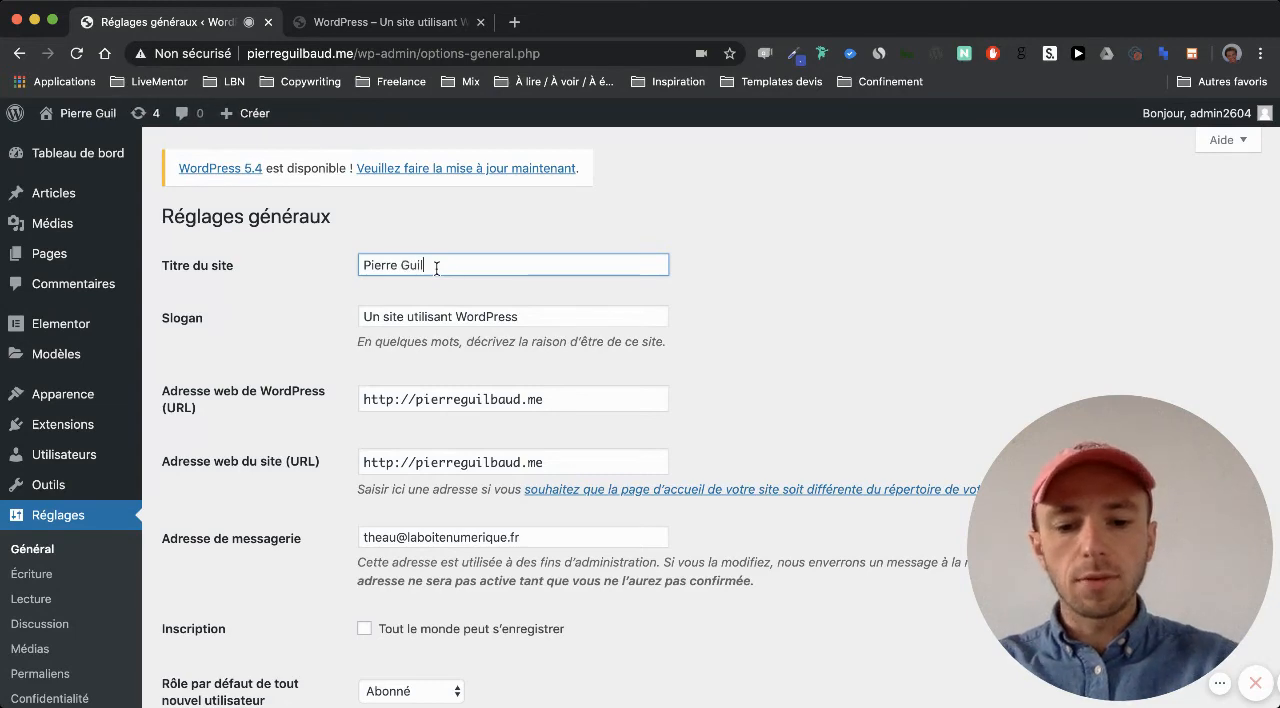
Replace the site slogan with "Growth Marketer Freelance" and save the general settings
double_click(502, 314)
click(502, 314)
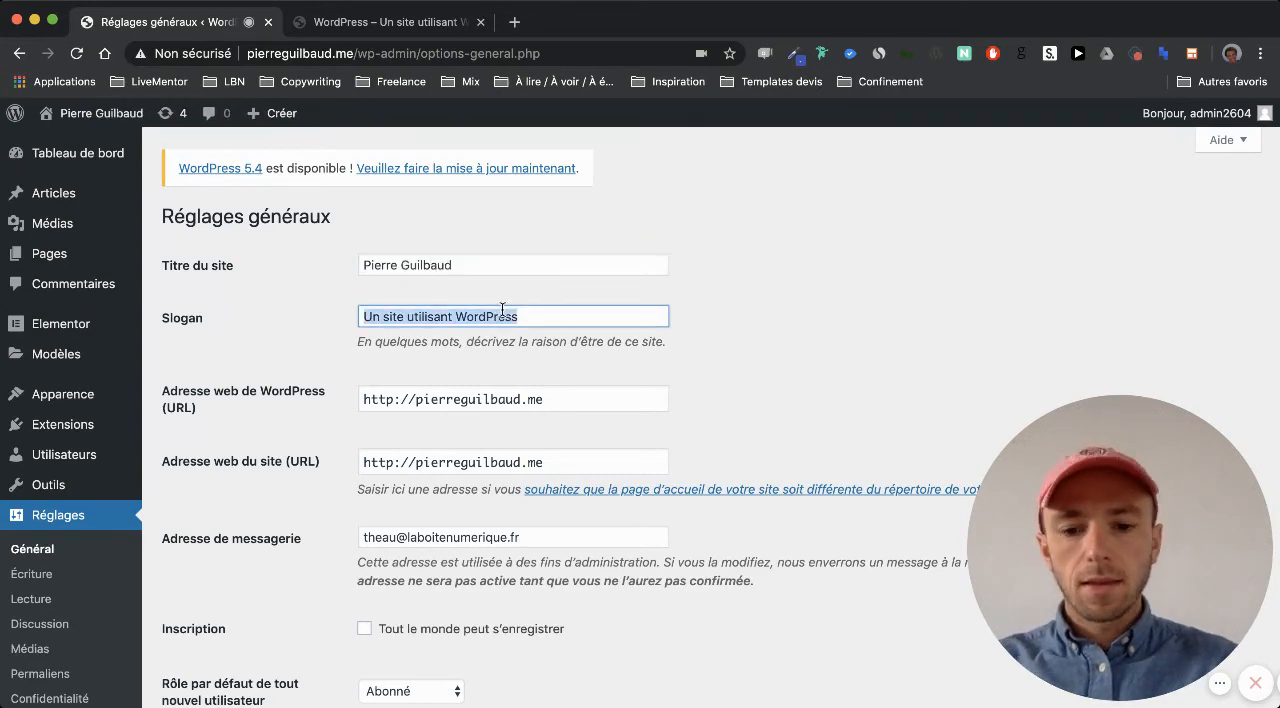
key(BackSpace)
text(Gr)
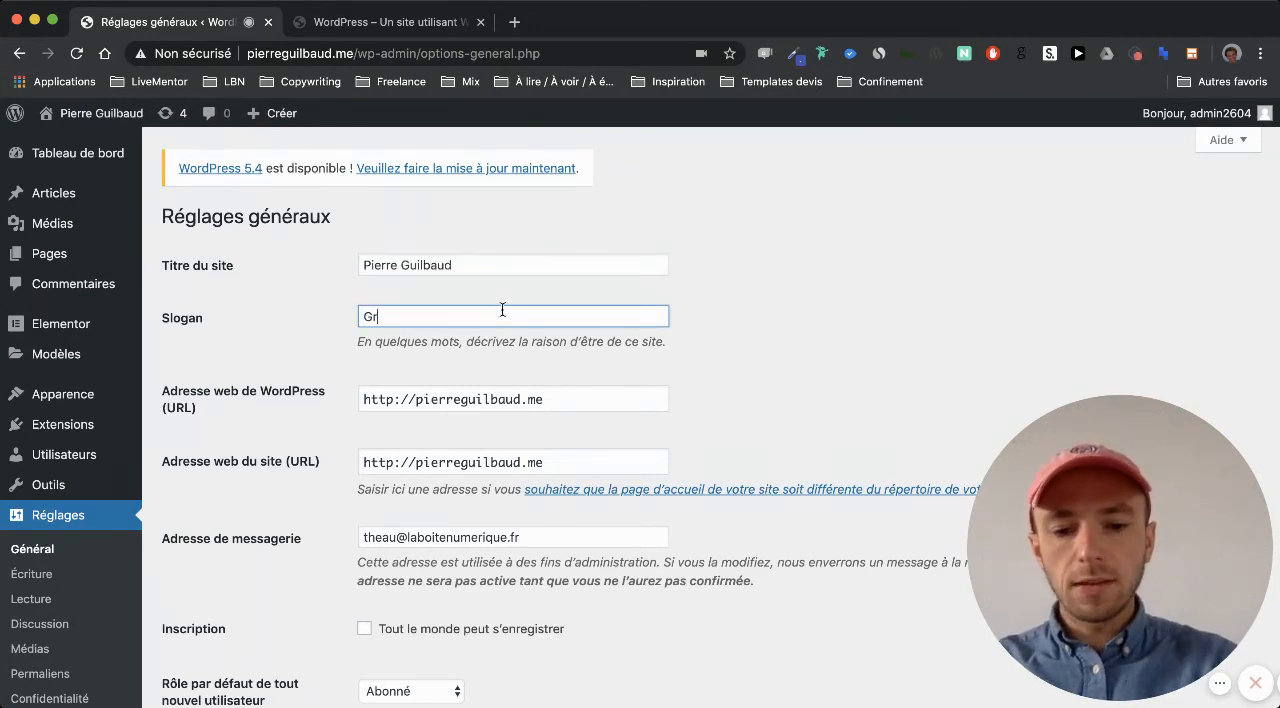
text(owth Marketer Freelance)
click(526, 342)
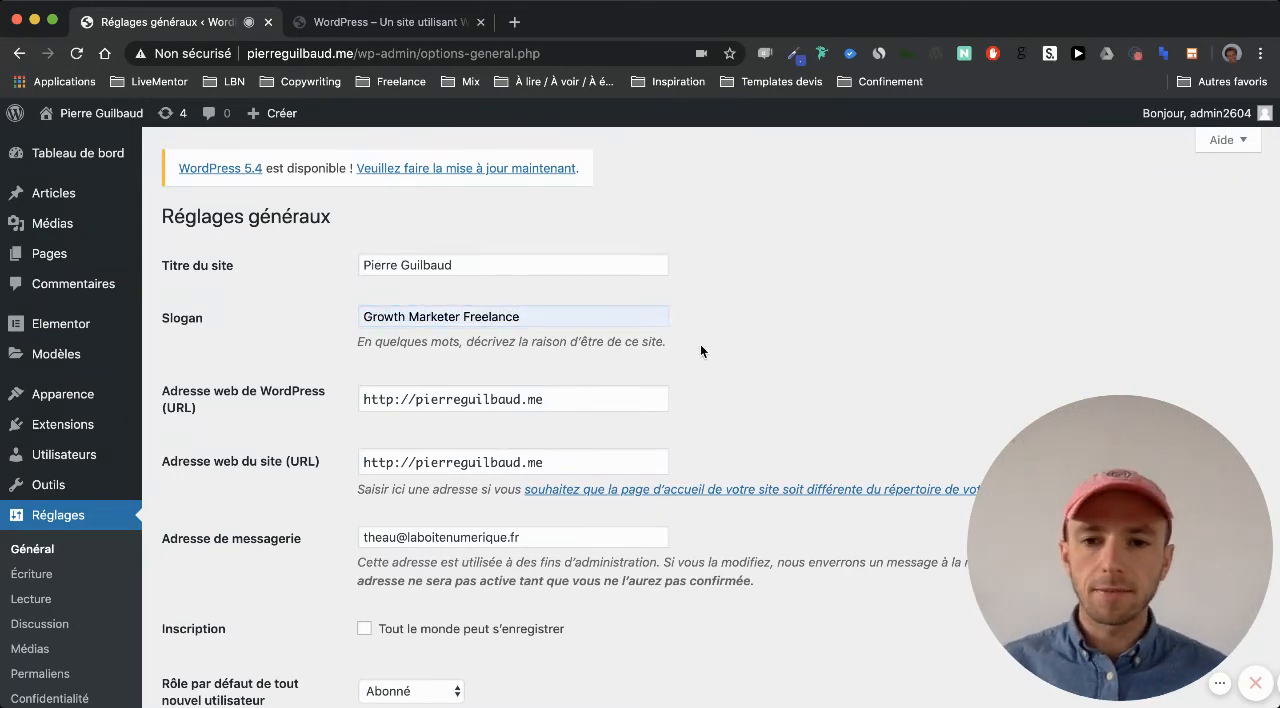
scroll(700, 344, down, 10)
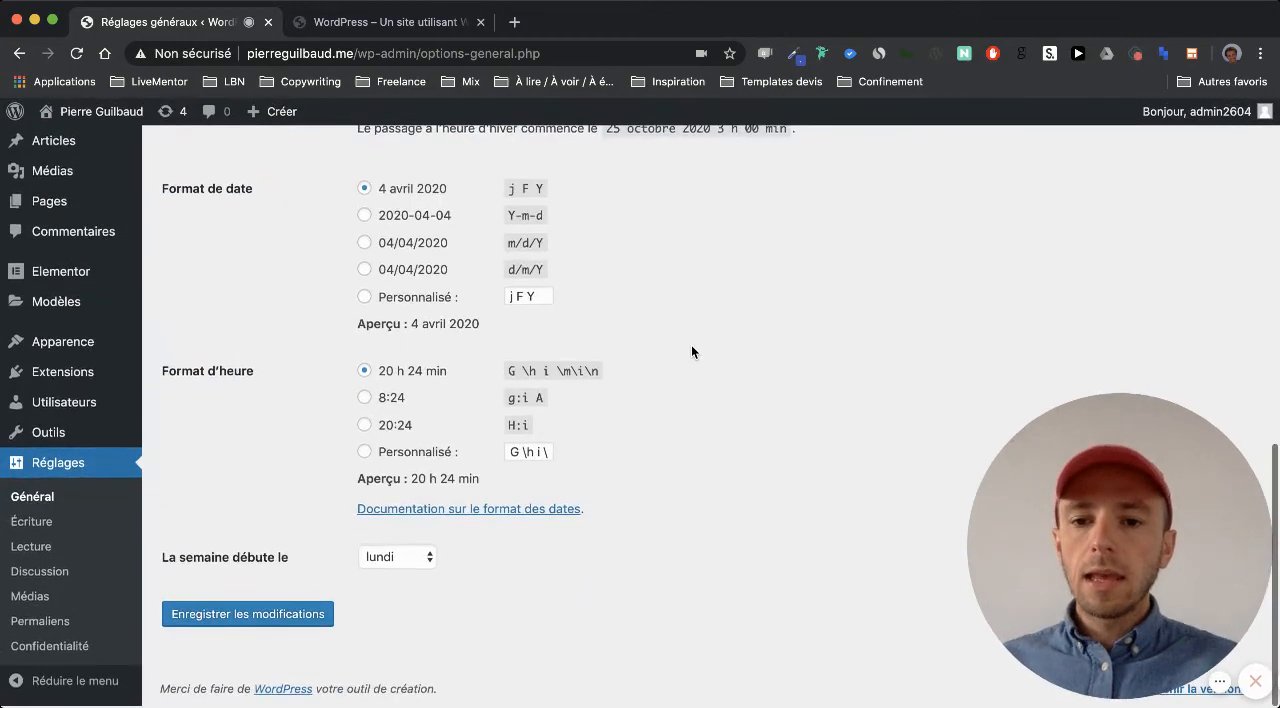
click(302, 615)
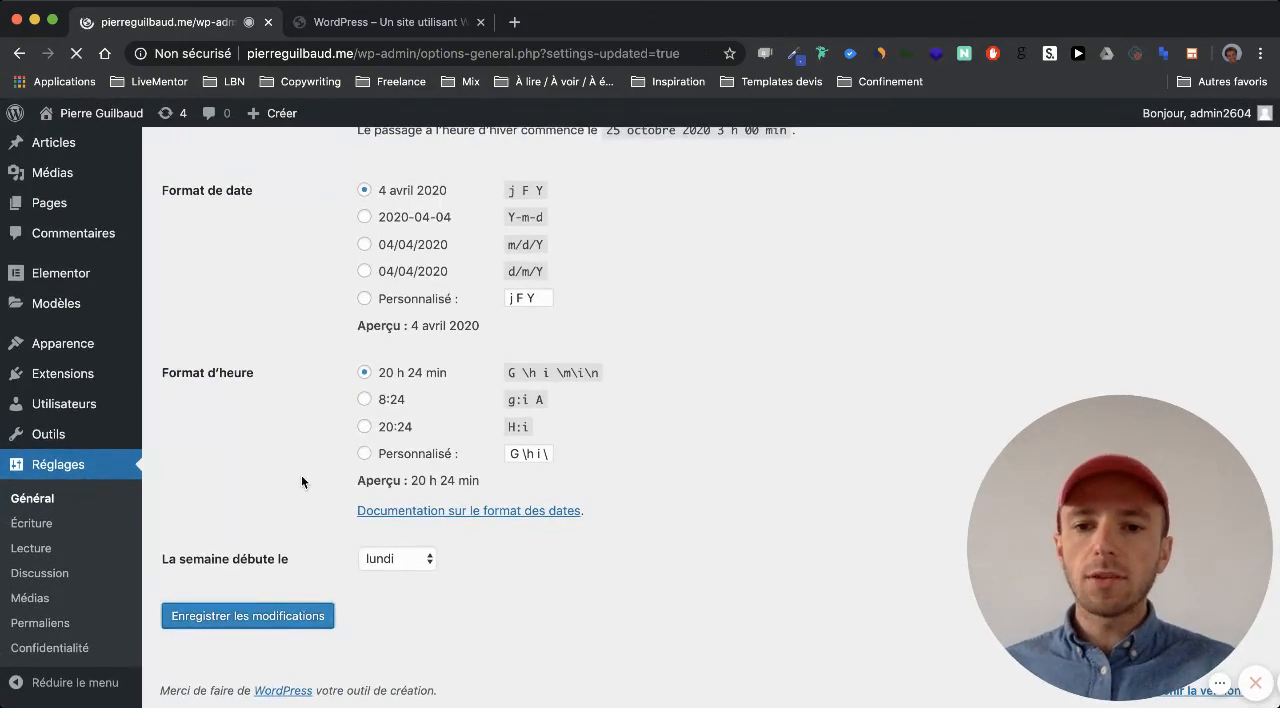
Reload the public site to check its new title, and return to the admin area
click(333, 22)
key(super+r)
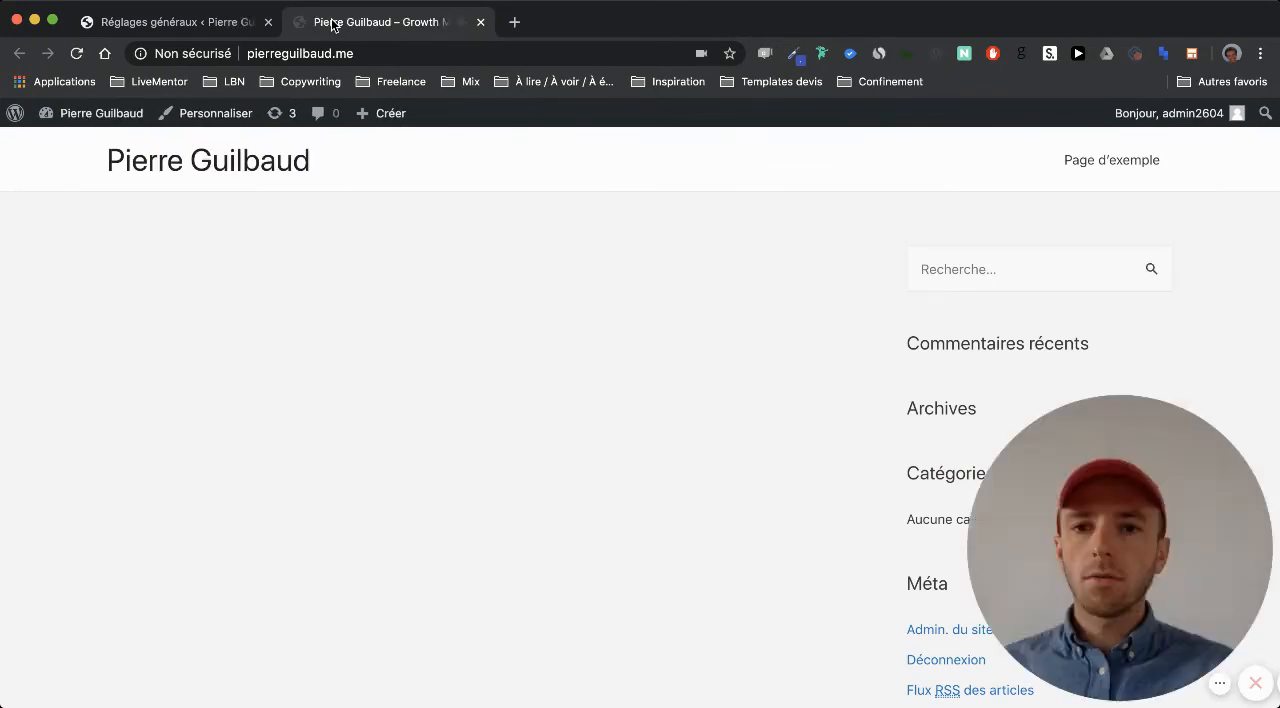
click(190, 20)
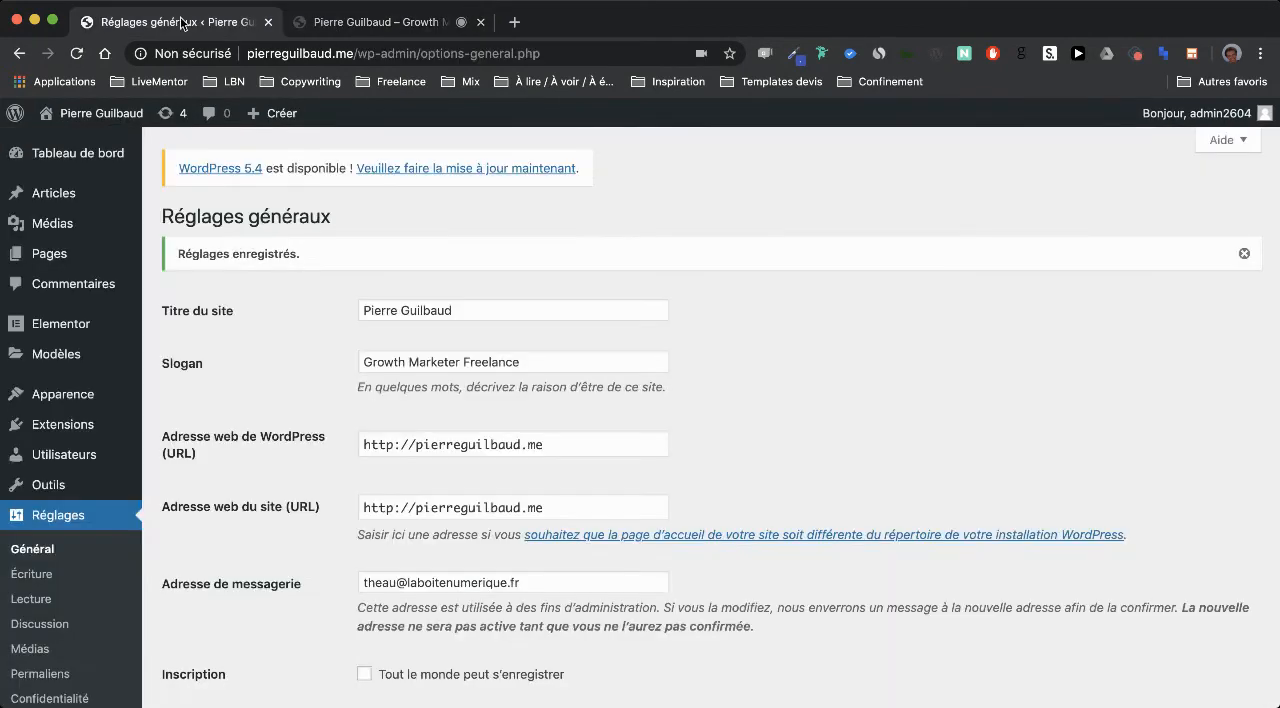
Open the permalink settings and review the common URL structures, including the custom structure
scroll(40, 484, down, 1)
mouse_move(40, 484)
scroll(40, 484, down, 3)
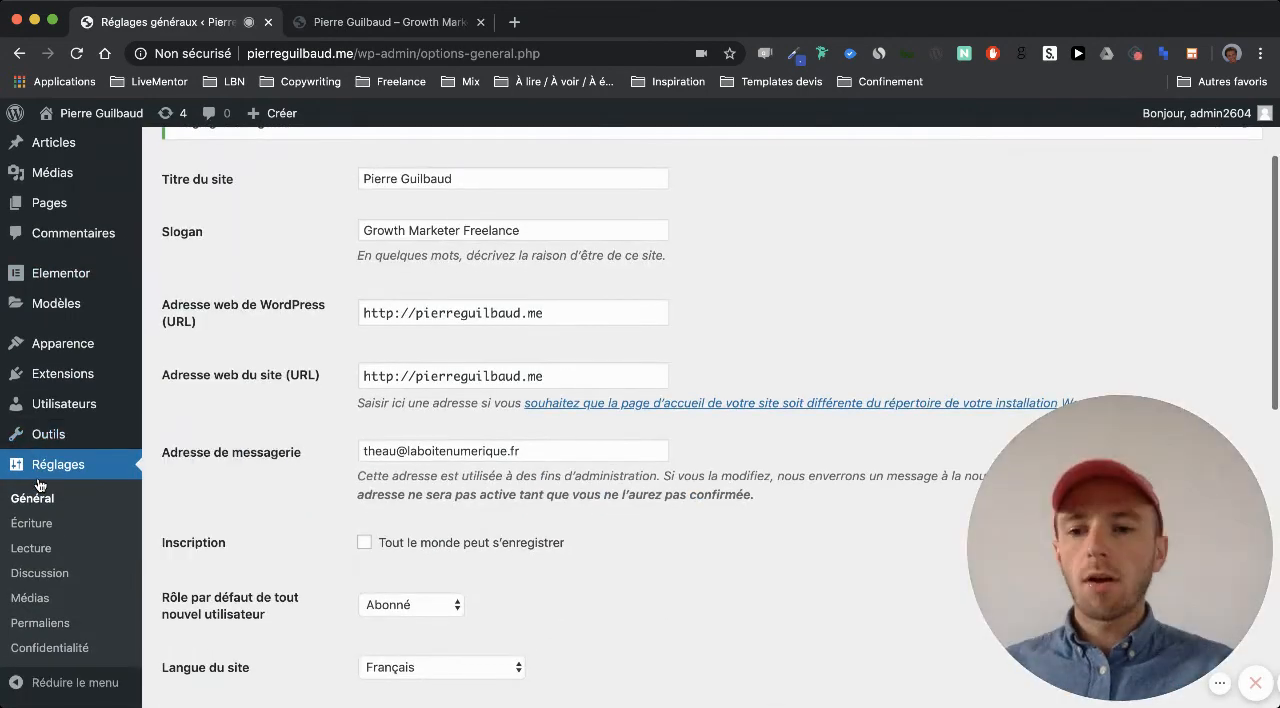
click(53, 626)
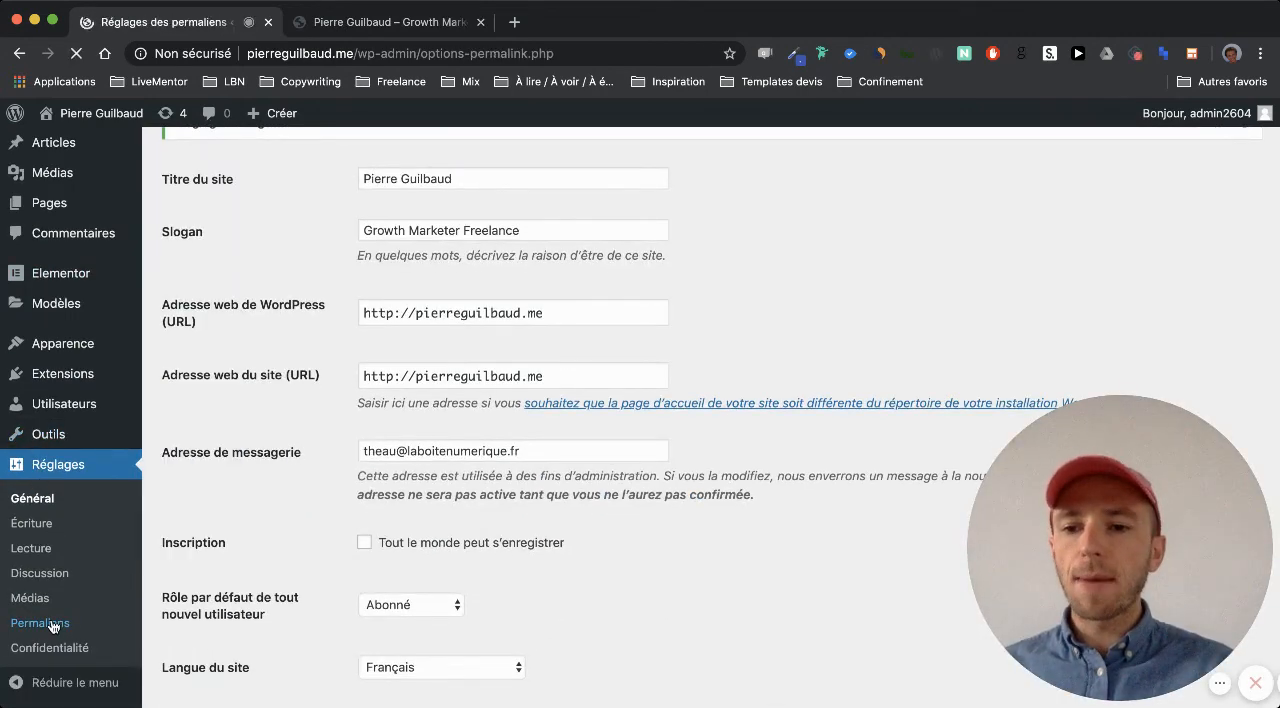
scroll(352, 520, down, 3)
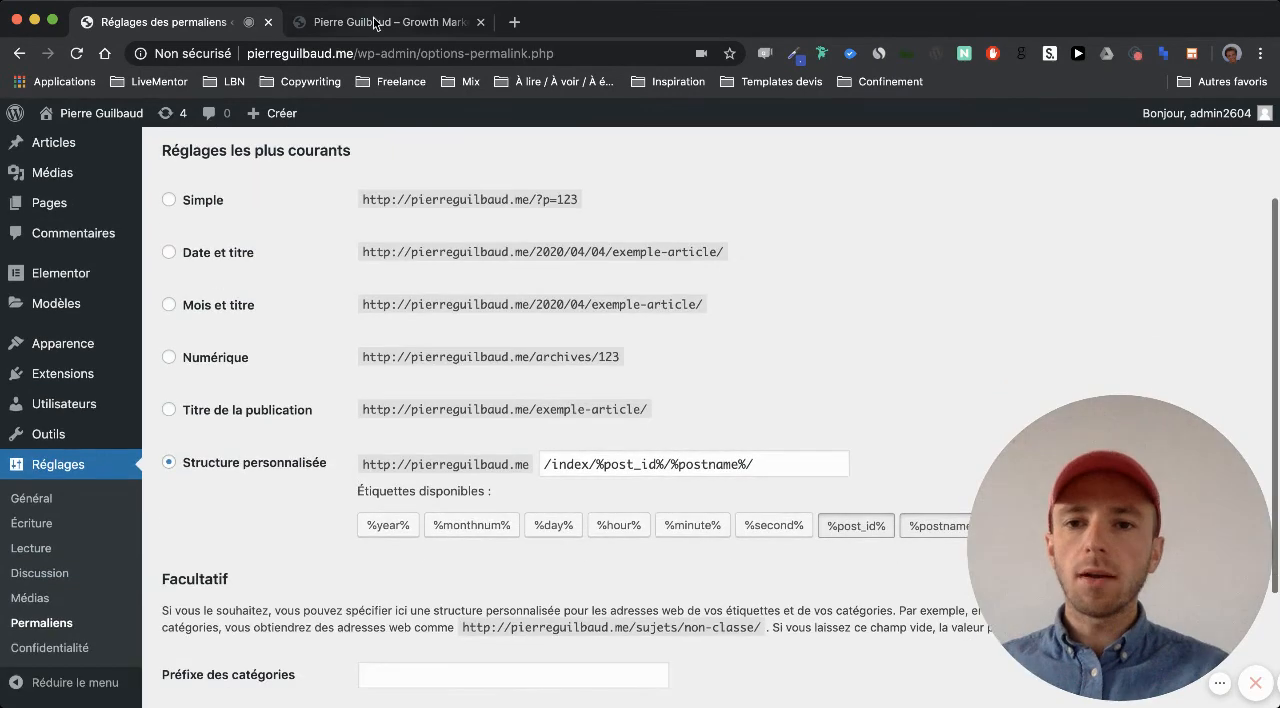
Open the sample page on the public site, examine how its web address is built, and return to the permalink settings
click(376, 22)
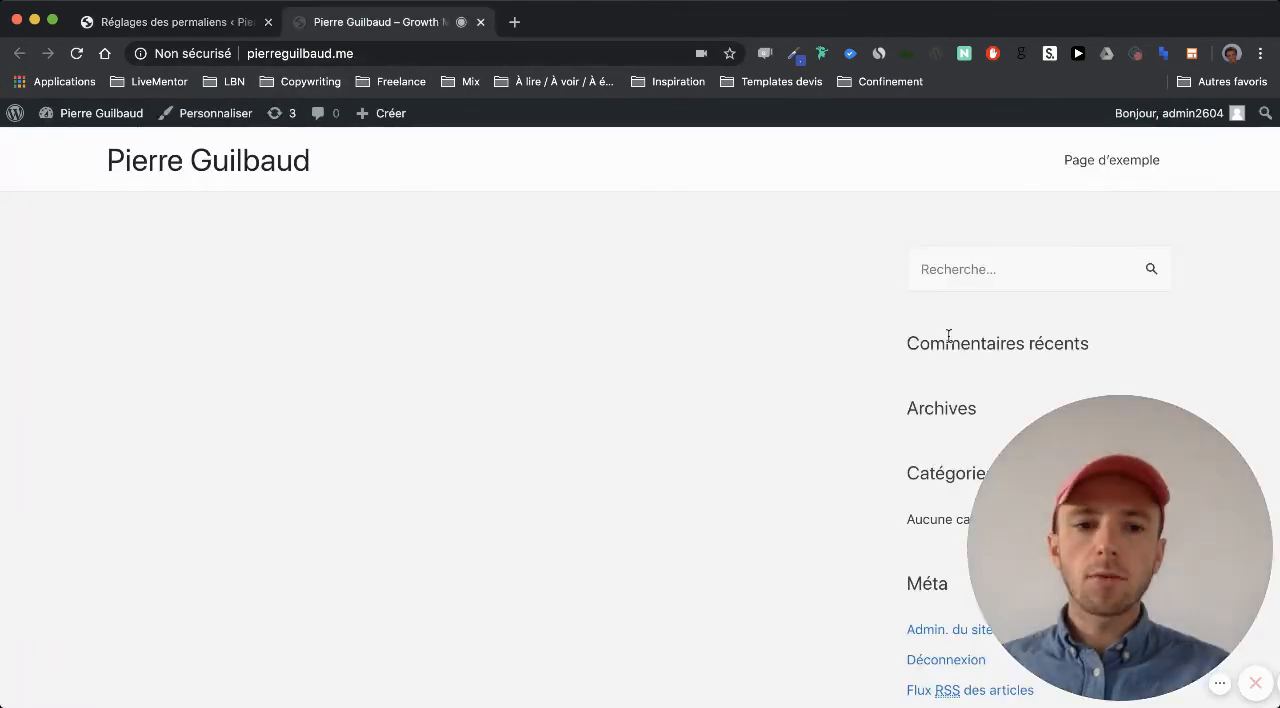
scroll(934, 434, down, 3)
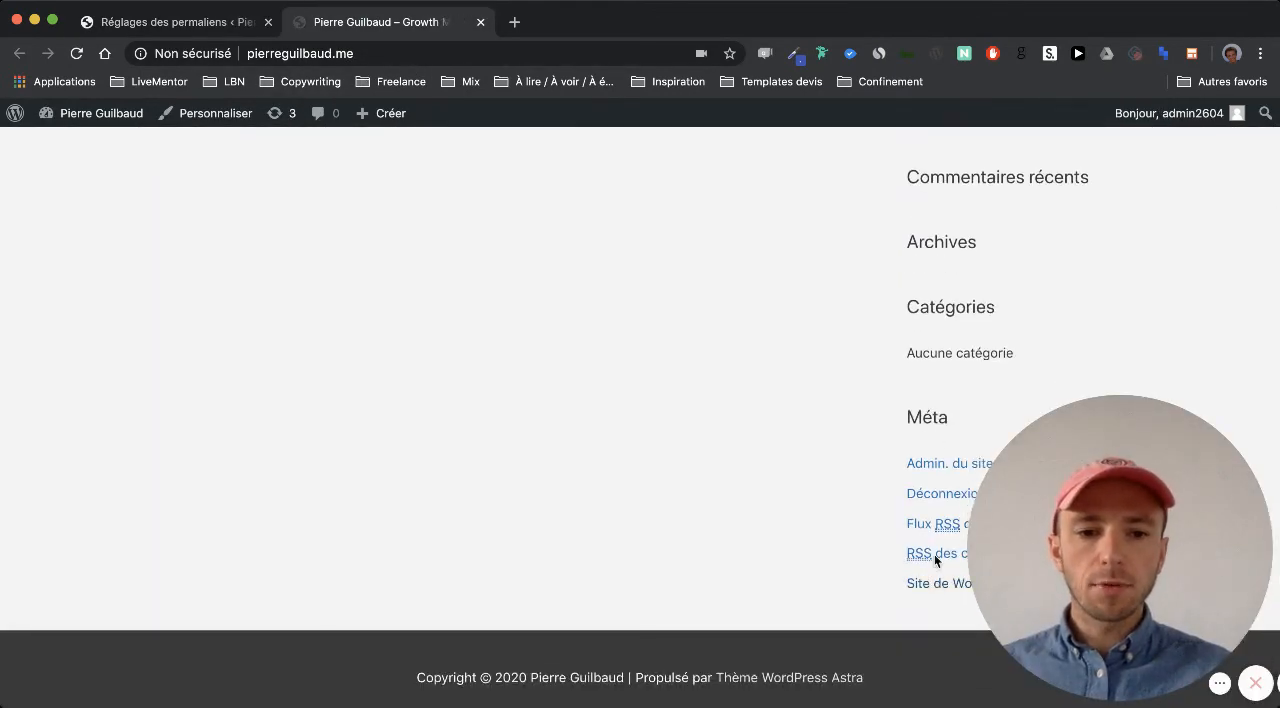
scroll(861, 631, up, 3)
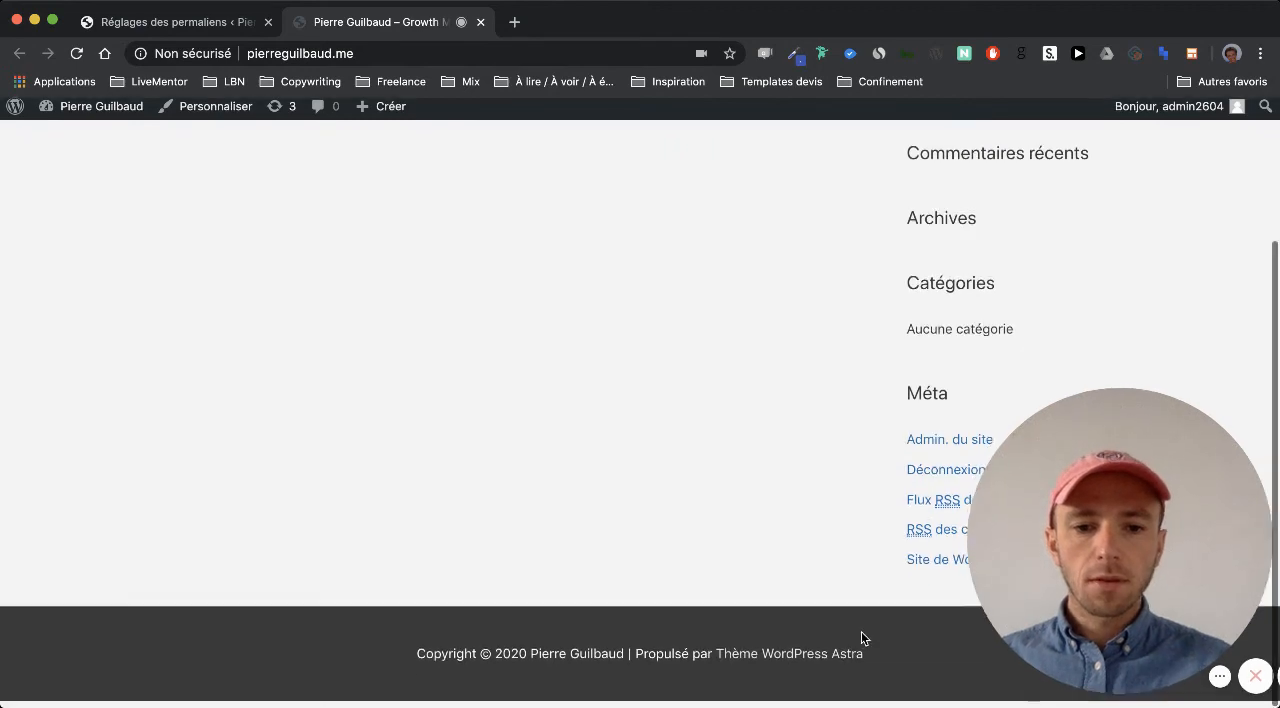
click(1097, 164)
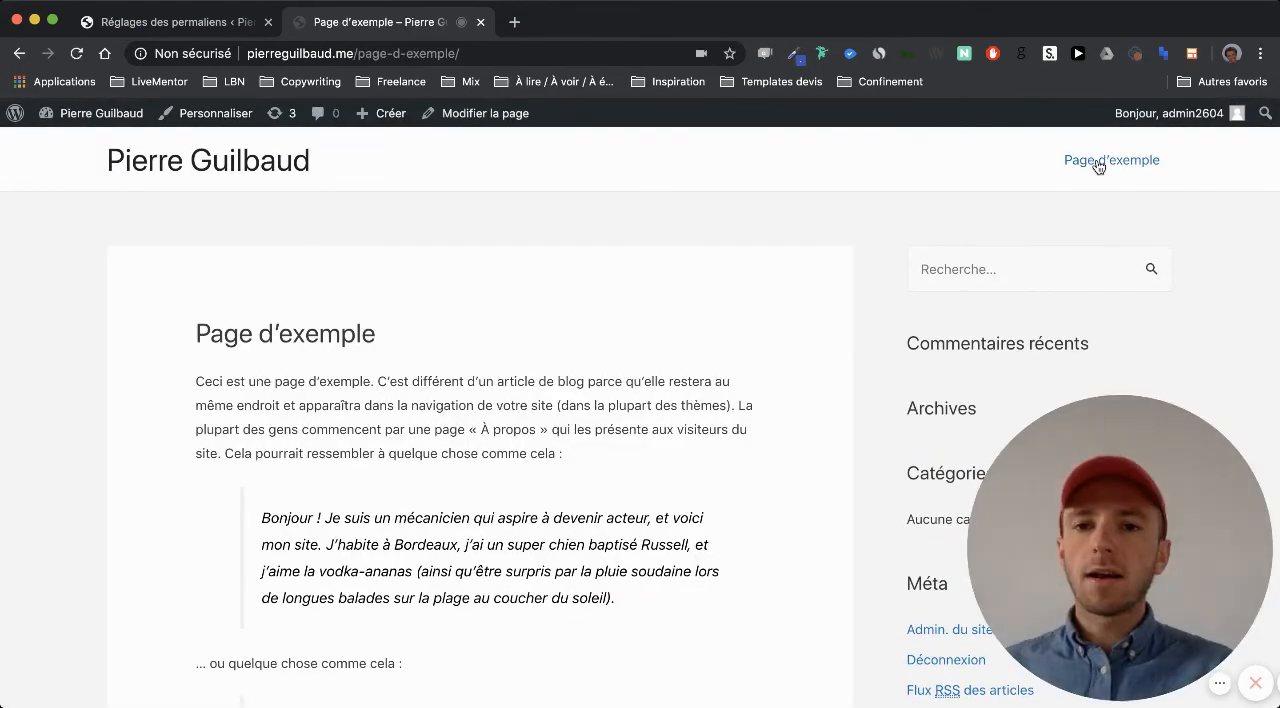
drag(358, 56, 494, 54)
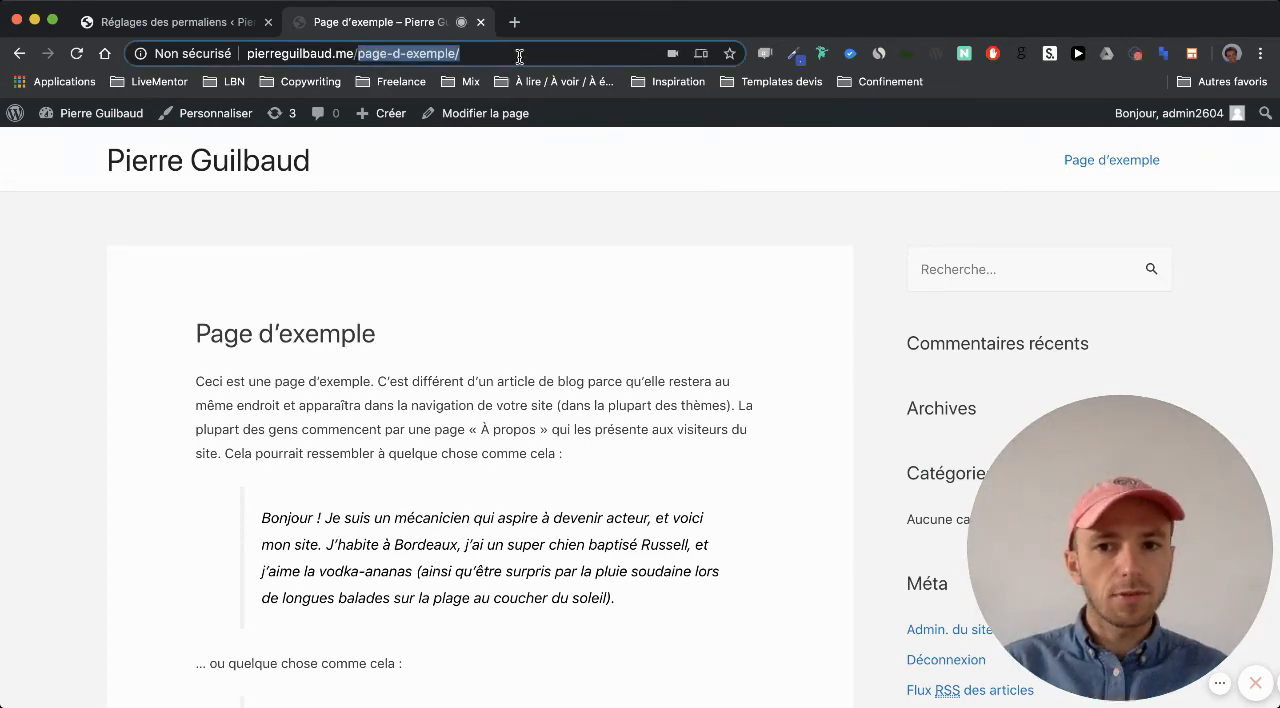
click(352, 55)
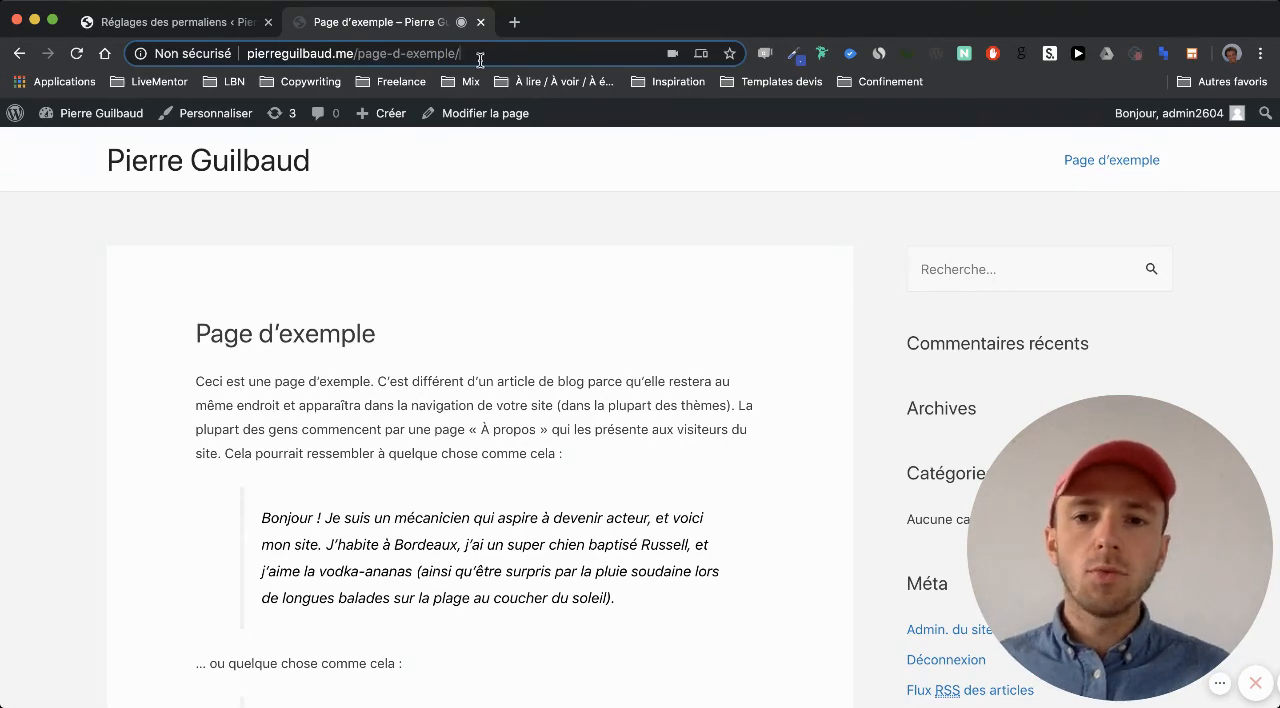
drag(480, 53, 216, 68)
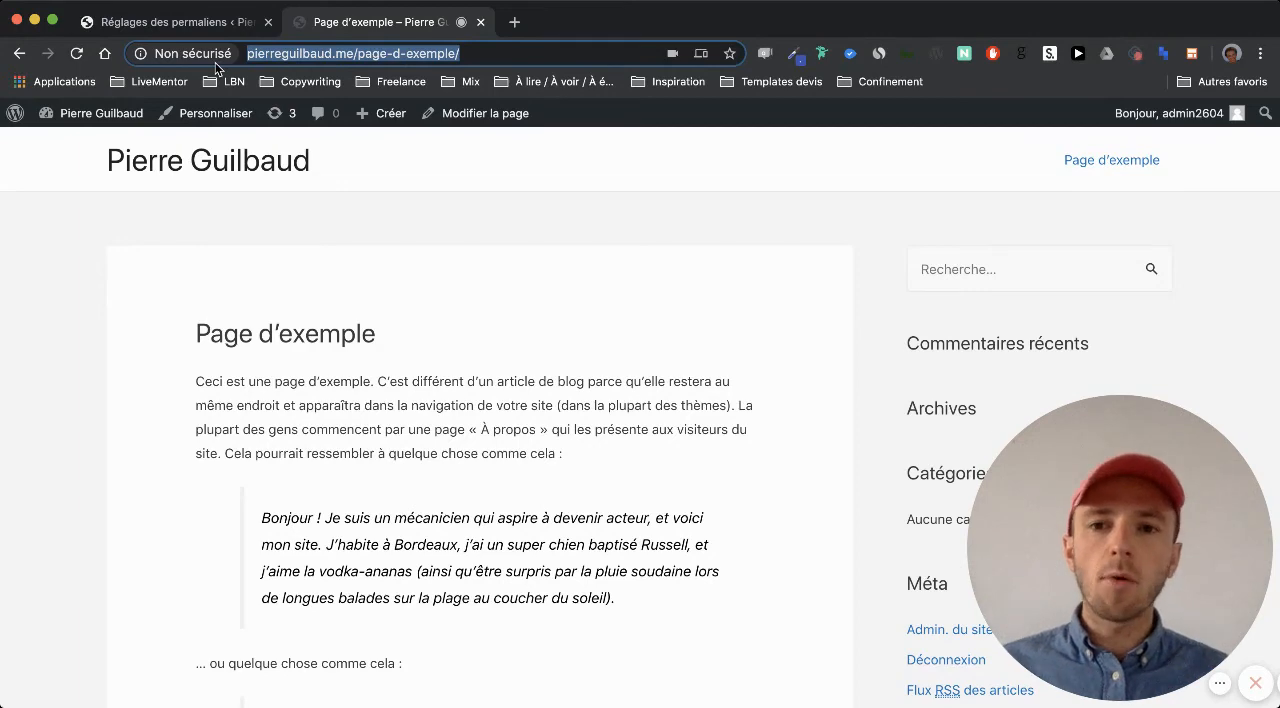
click(210, 24)
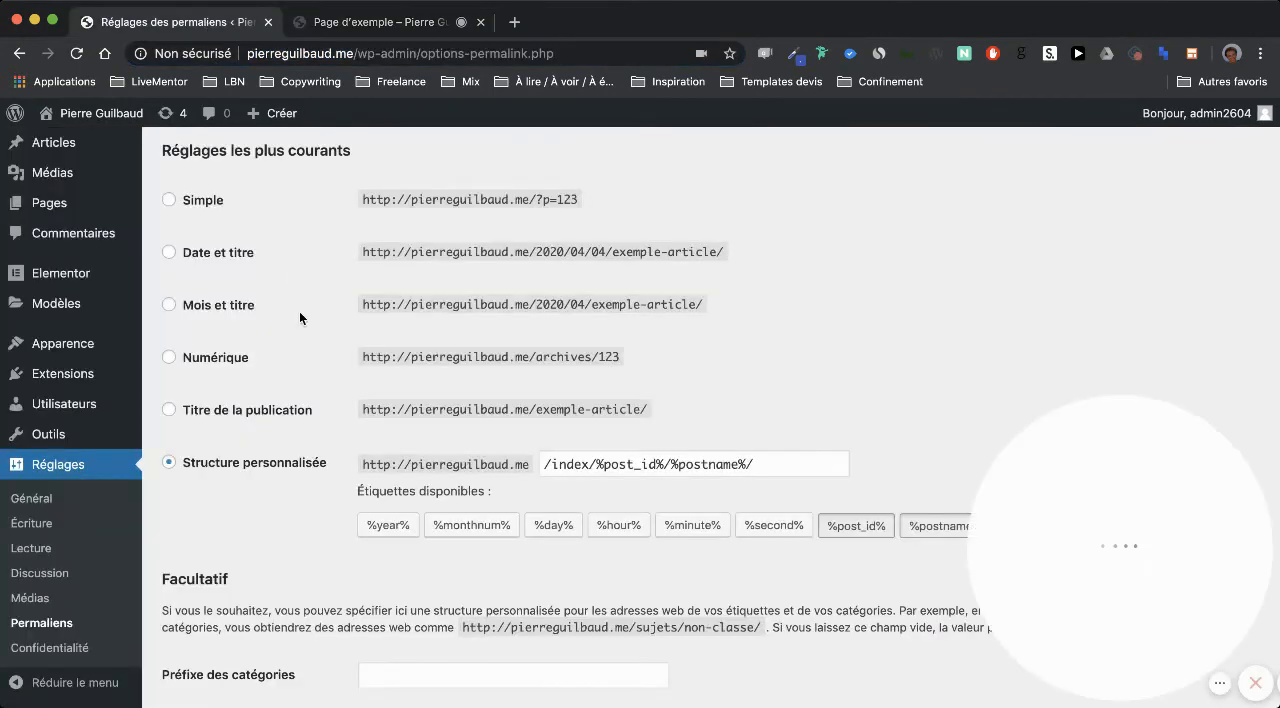
Clear the custom permalink structure and insert the %postname% tag so it reads /%postname%/
scroll(277, 484, down, 1)
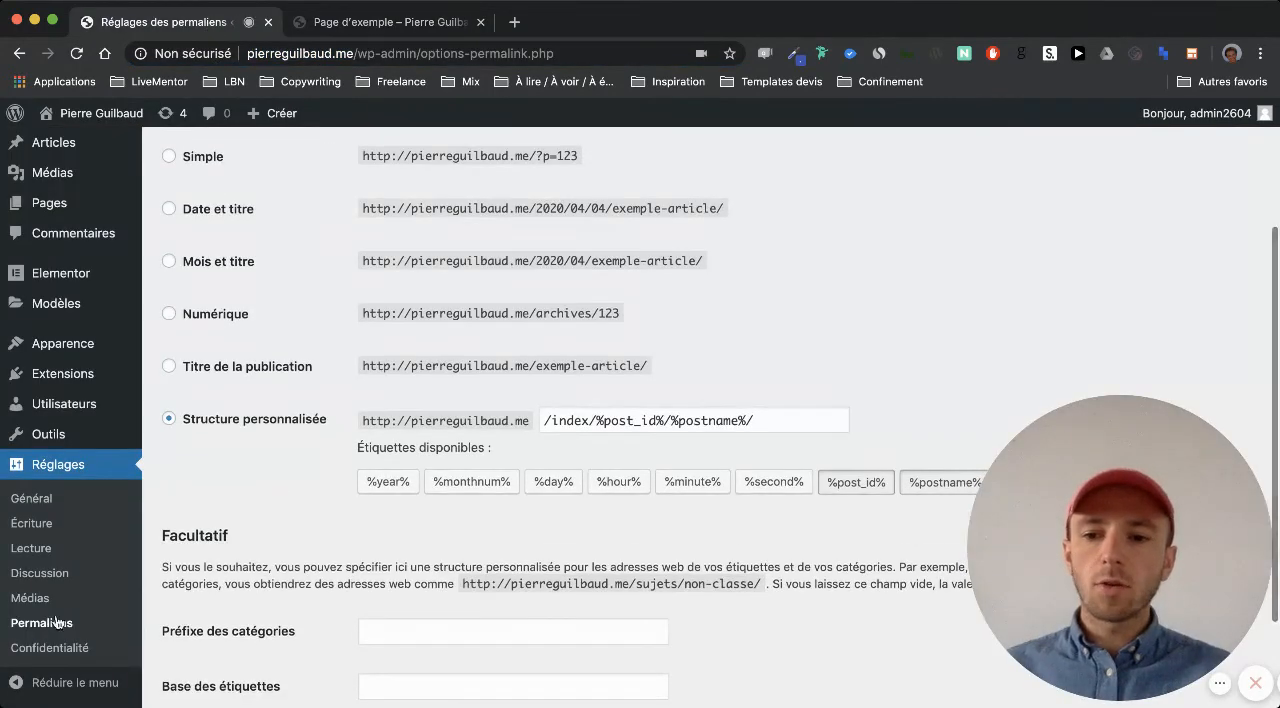
scroll(103, 609, up, 1)
click(790, 458)
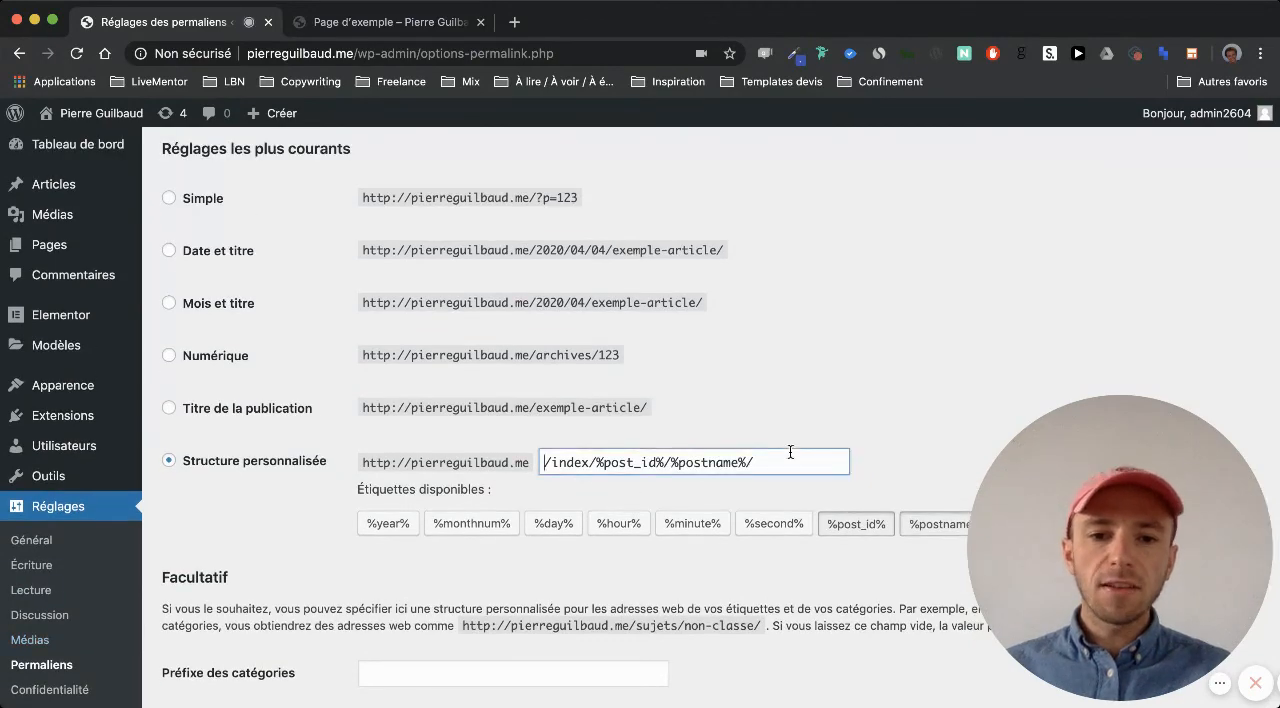
triple_click(566, 460)
key(BackSpace)
scroll(565, 458, up, 3)
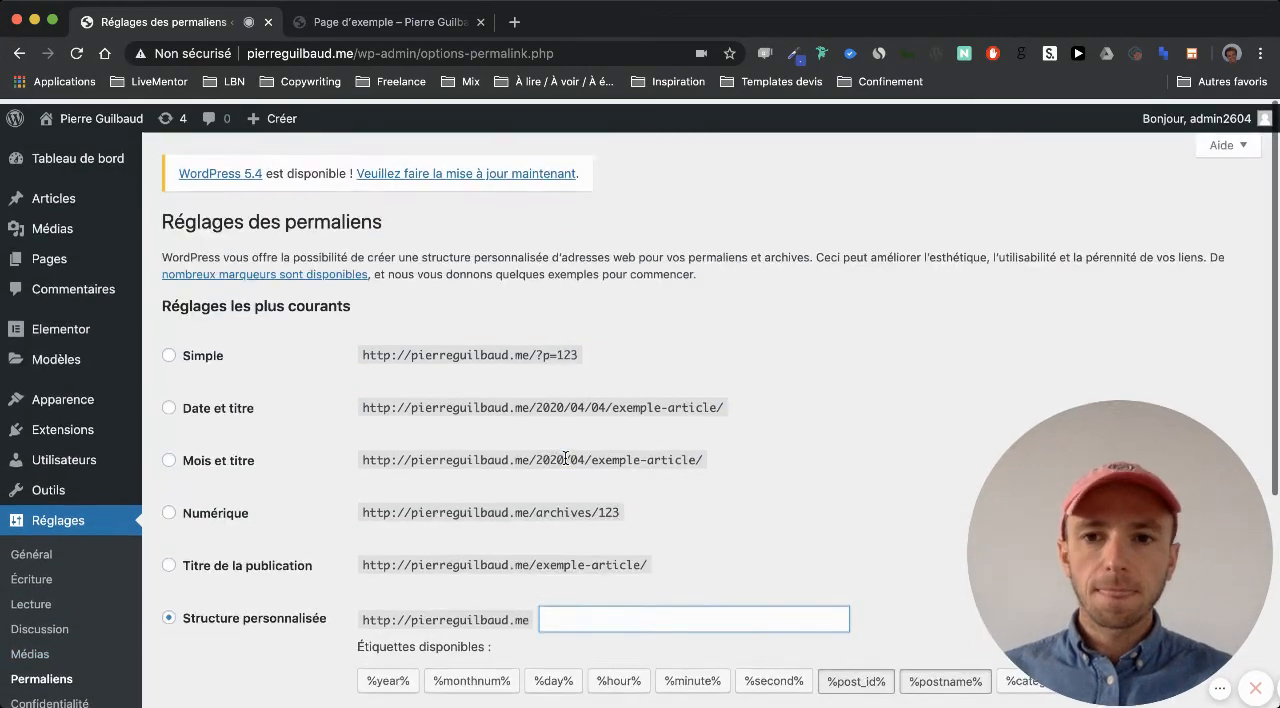
scroll(565, 458, down, 3)
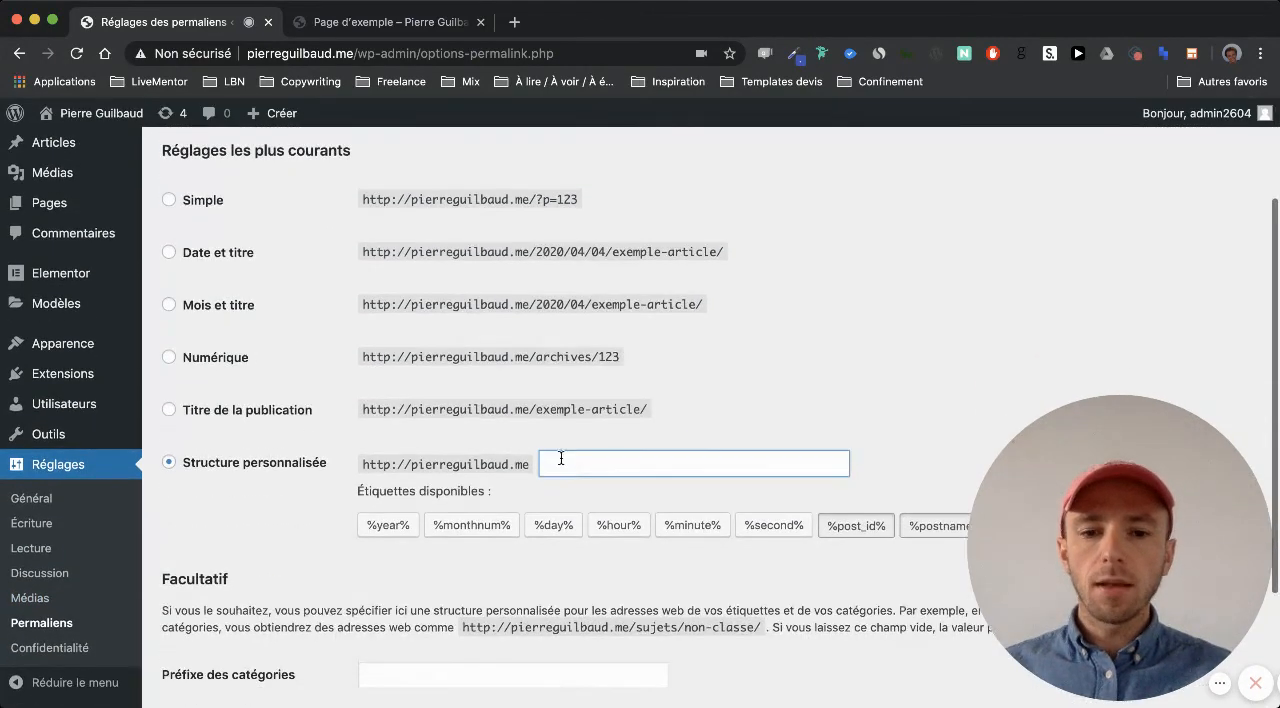
click(936, 526)
Check the post name tag in the custom structure and save the permalink settings
scroll(687, 433, down, 1)
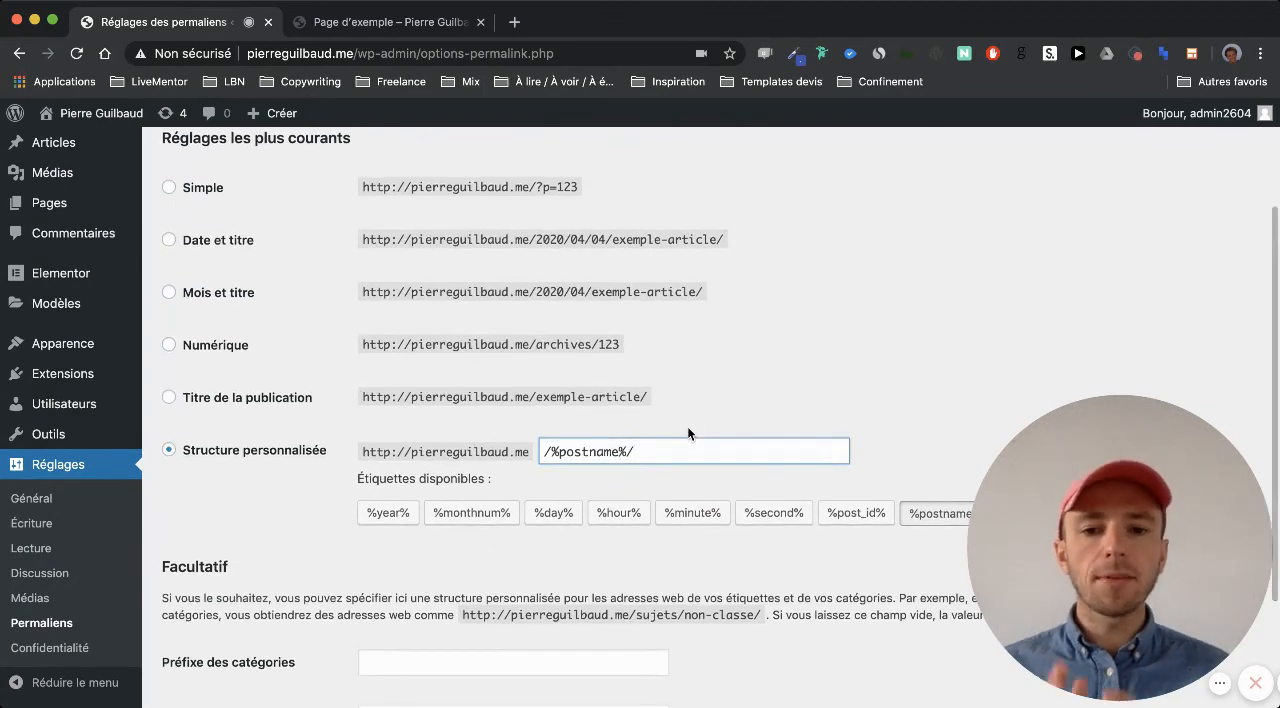
drag(620, 451, 558, 449)
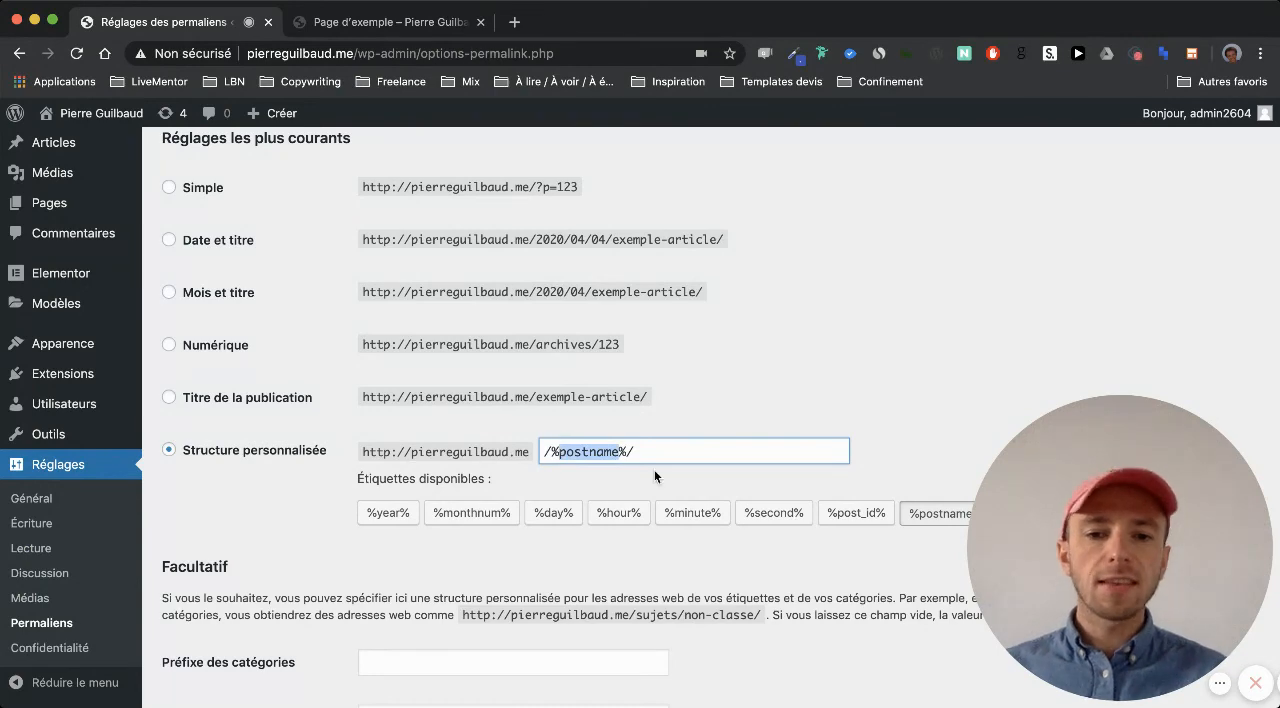
click(540, 451)
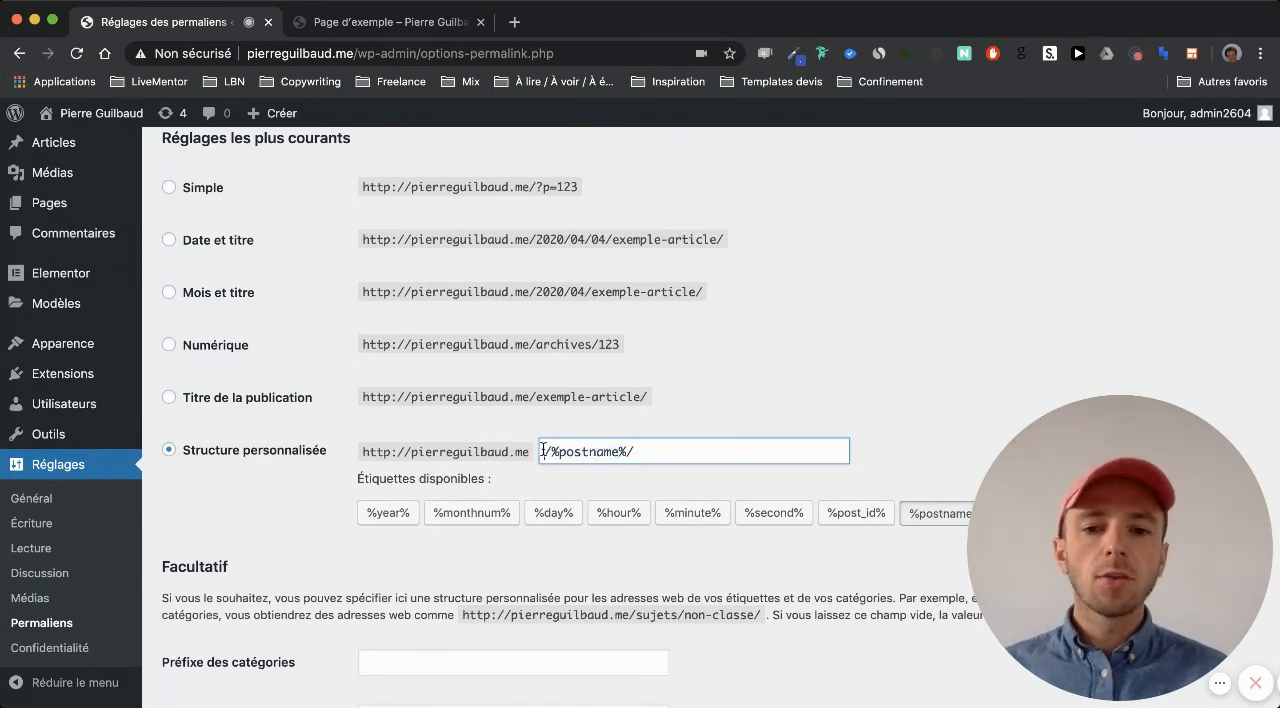
scroll(534, 451, down, 3)
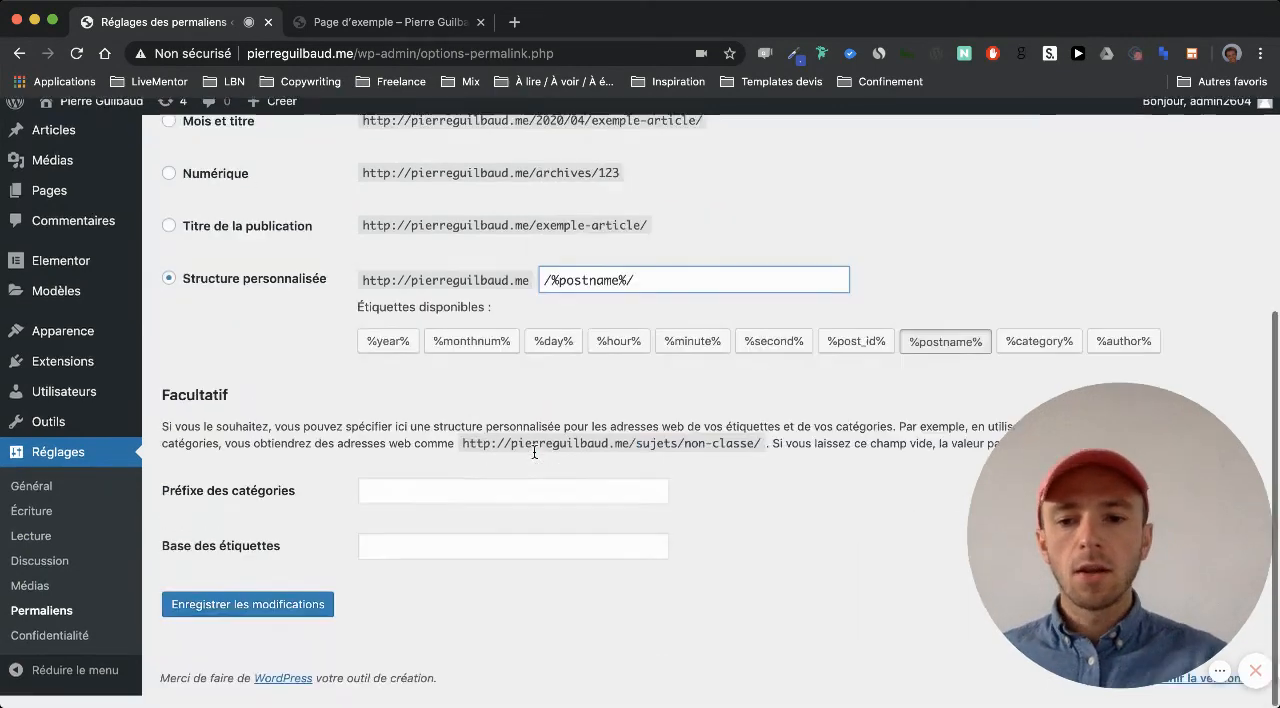
click(279, 617)
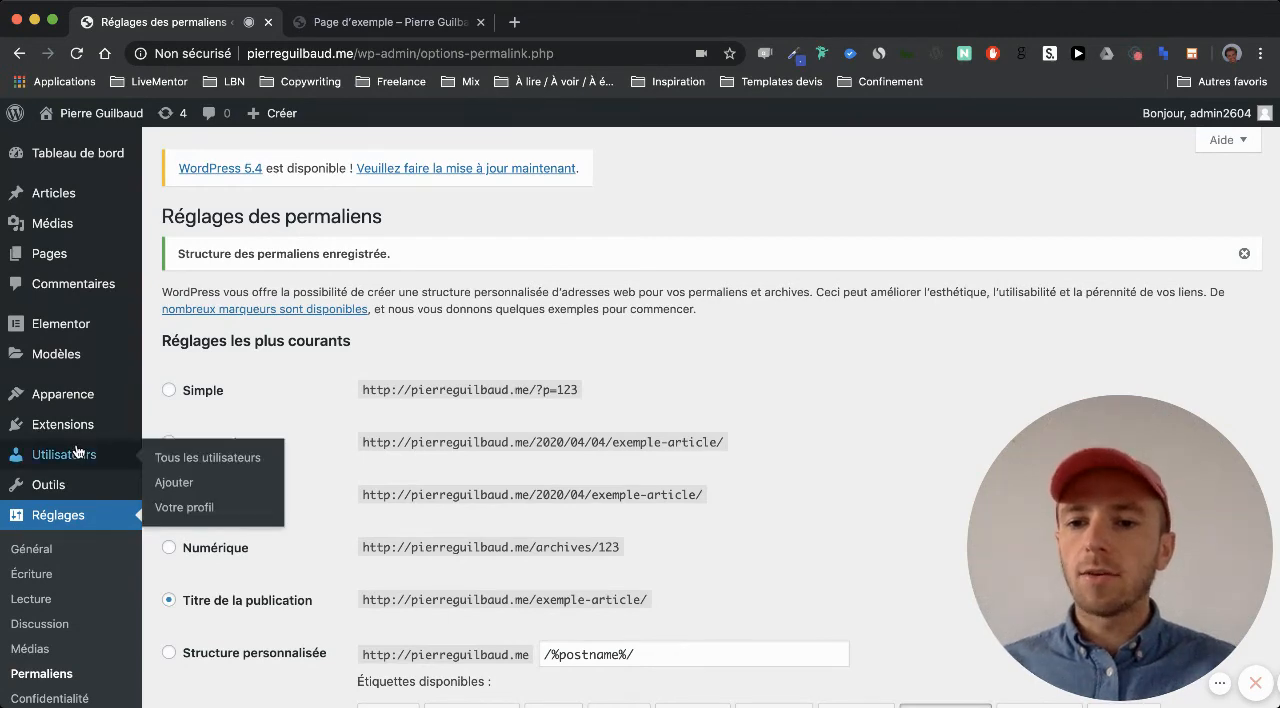
Open the page for adding plugins and search for "WP Maintenance"
mouse_move(75, 432)
click(178, 455)
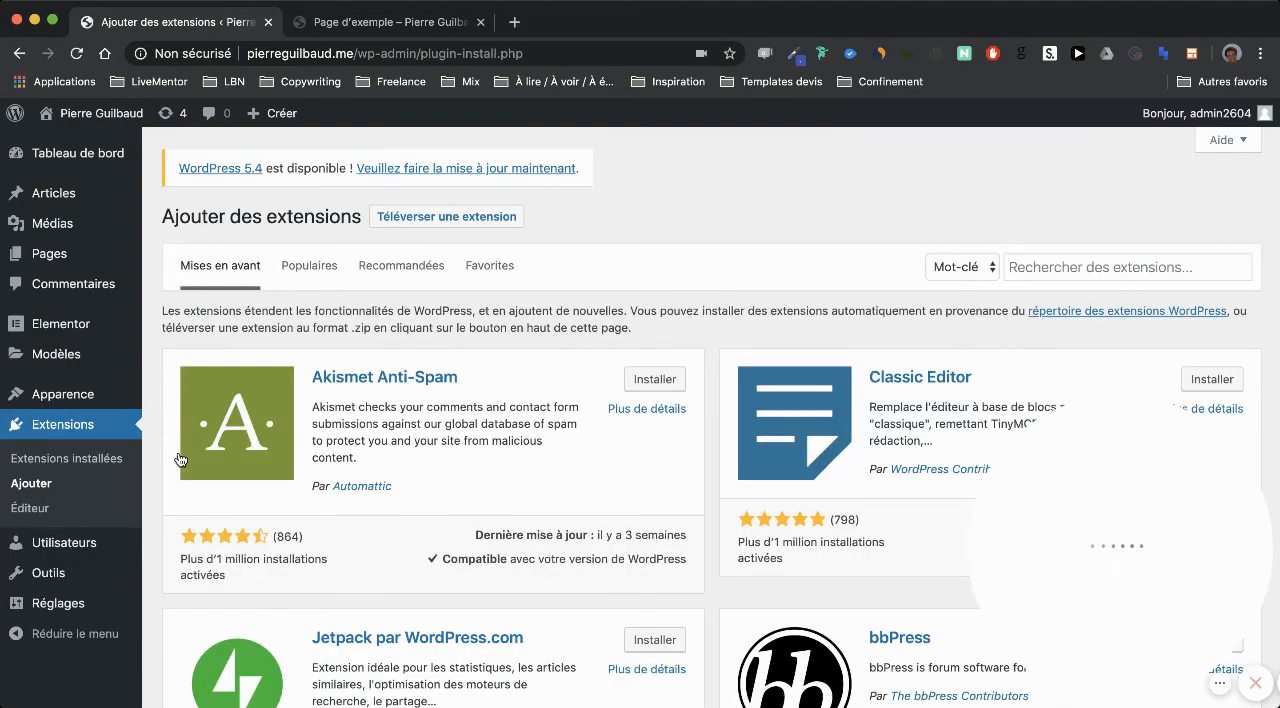
click(1022, 262)
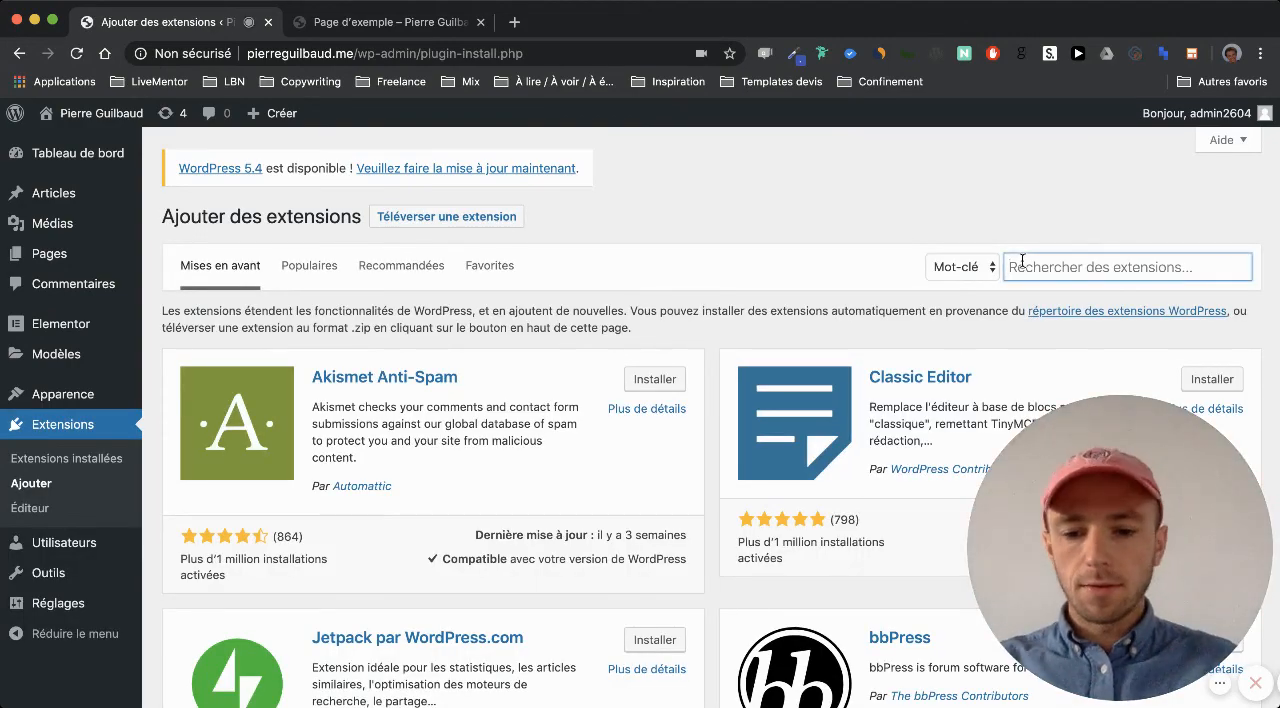
text(WP Main)
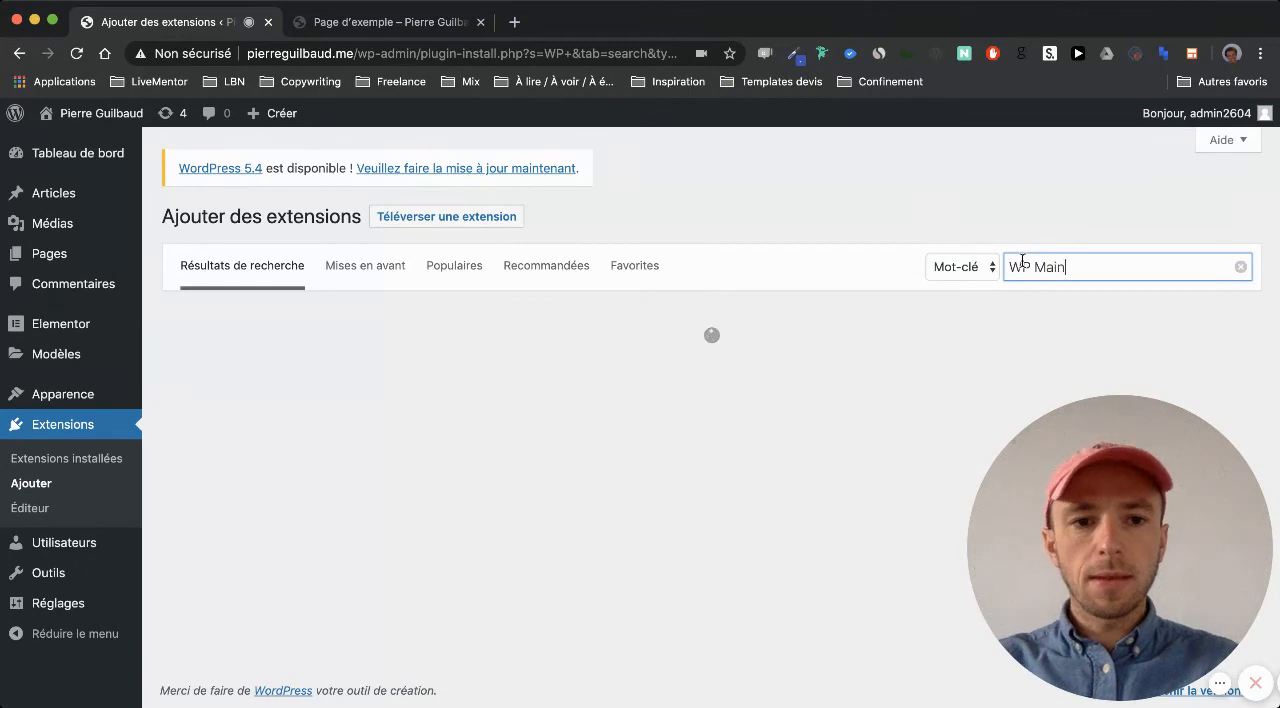
text(tenance)
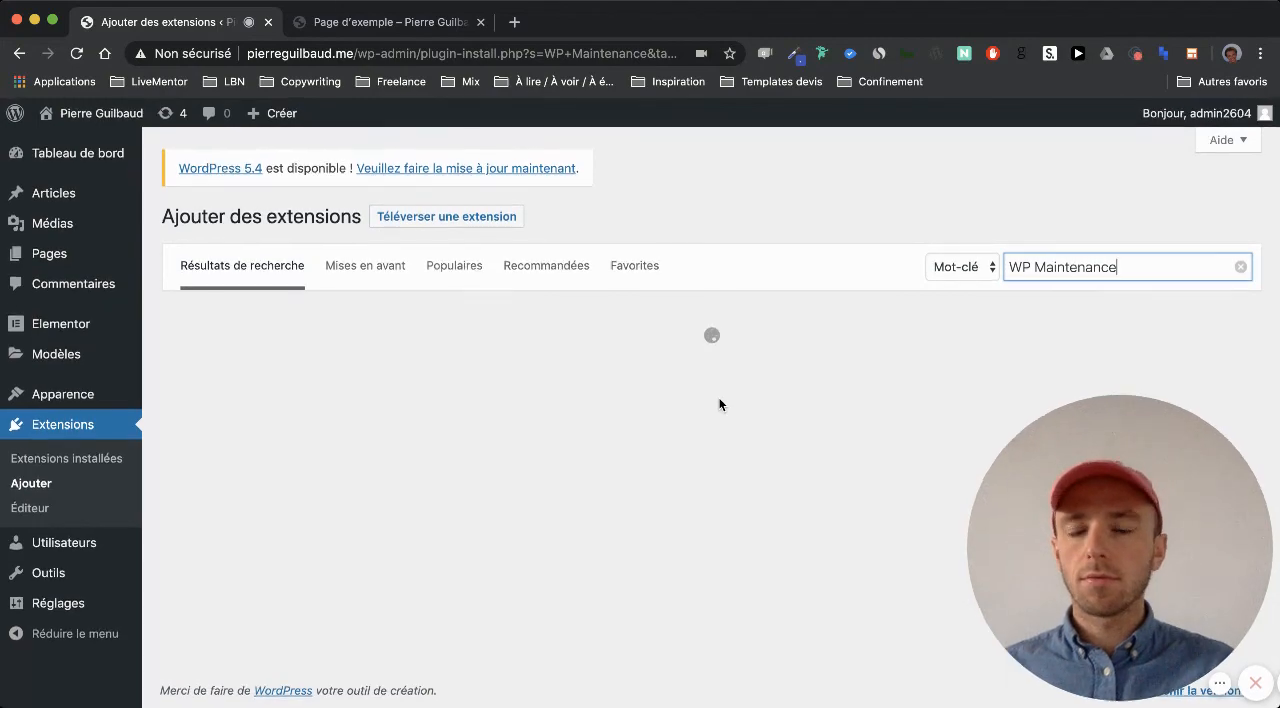
Install and activate the WP Maintenance Mode plugin by Designmodo
scroll(719, 404, down, 2)
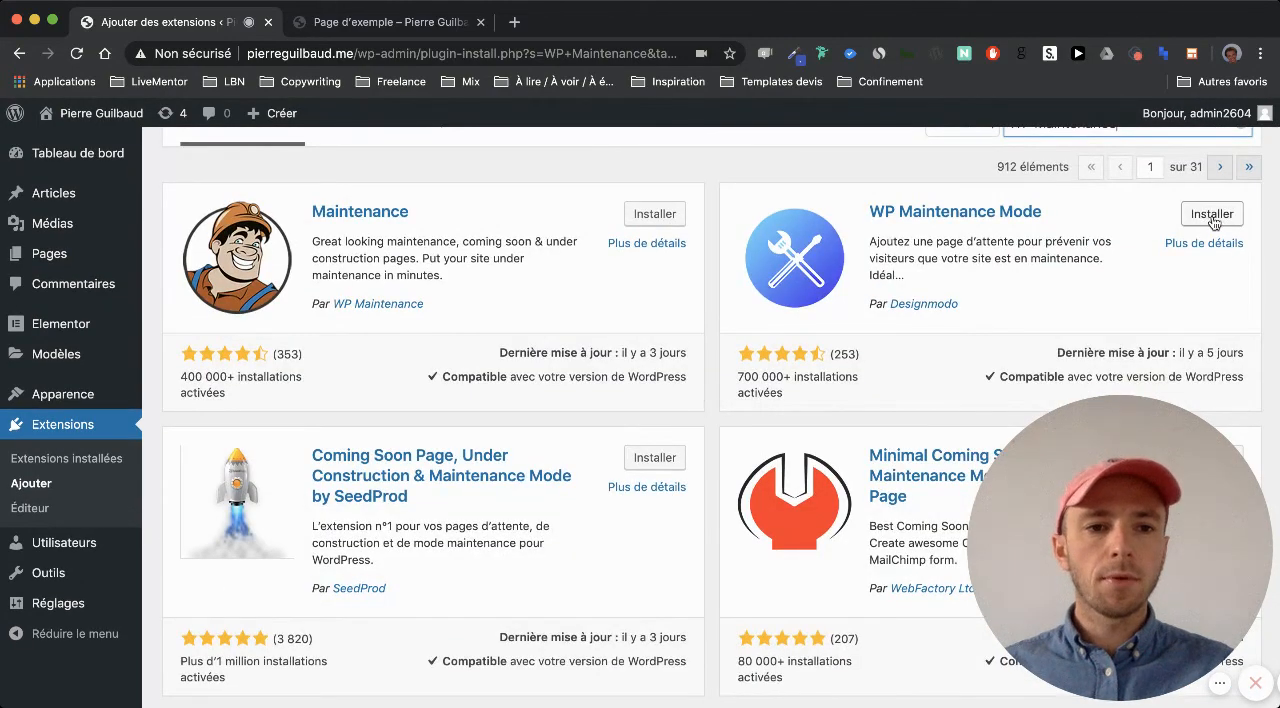
click(1213, 217)
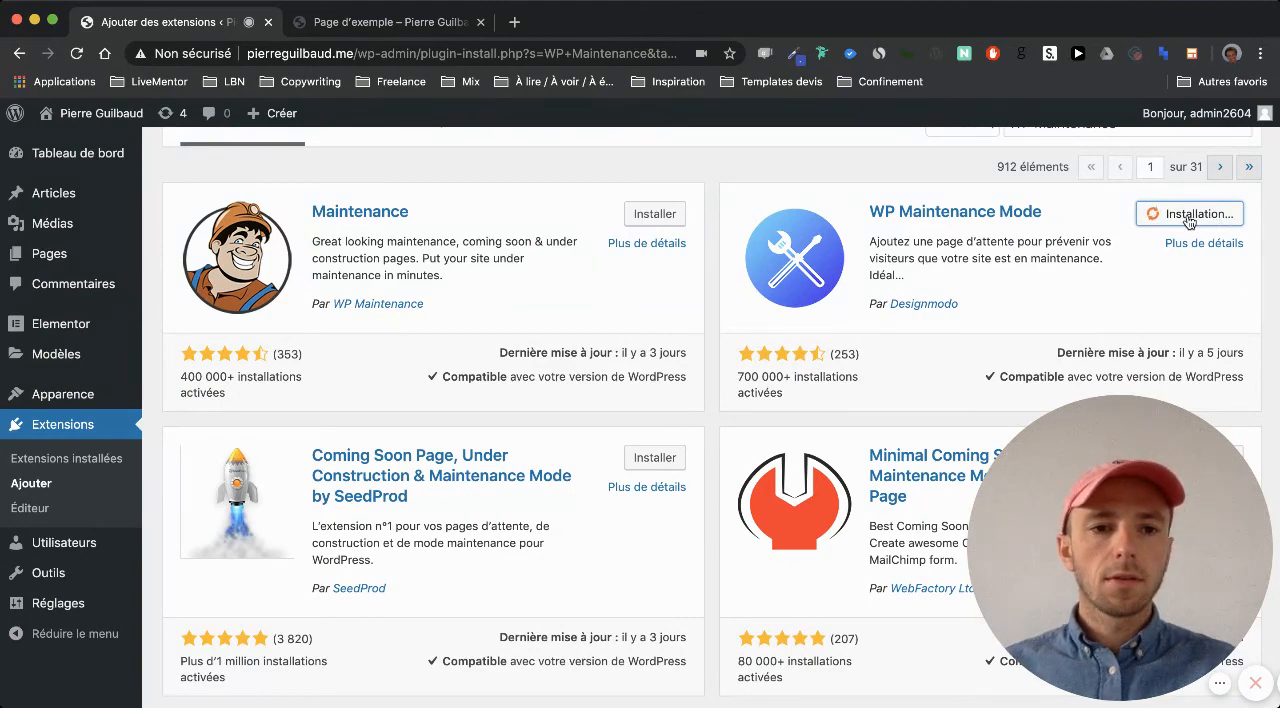
click(1202, 226)
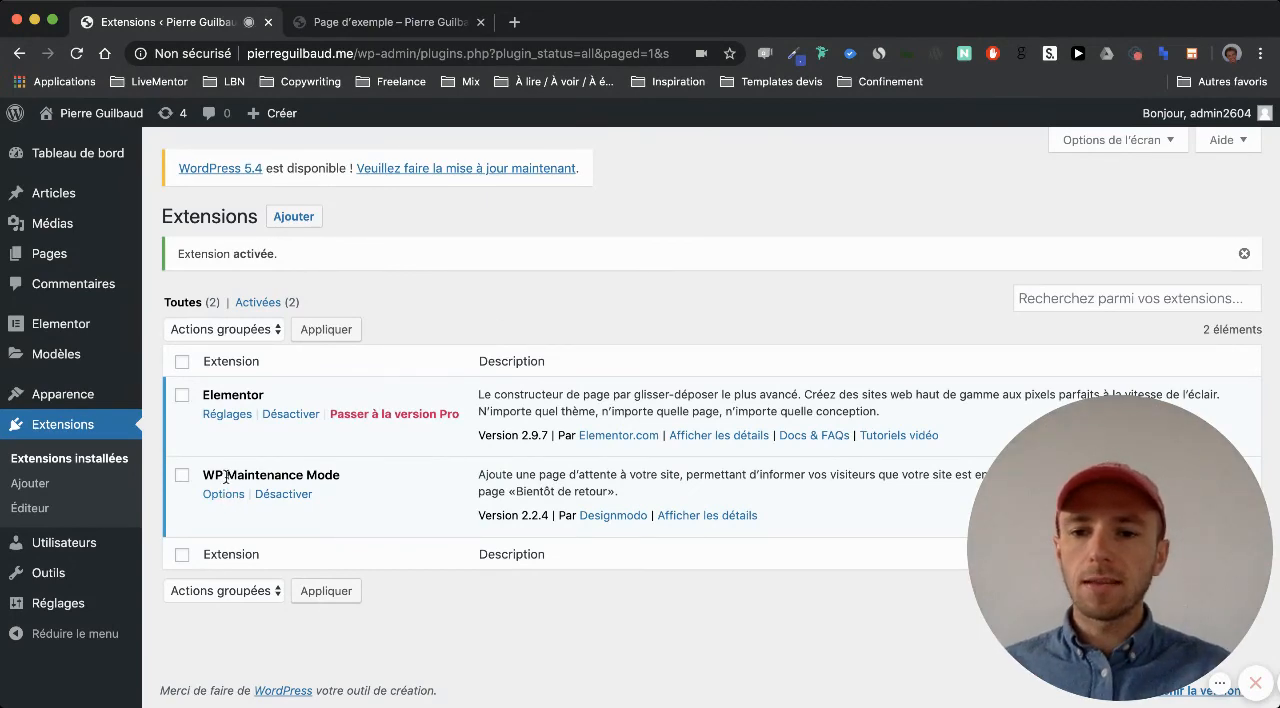
Open the WP Maintenance Mode options, set the state to "Activé", and save the settings
click(221, 496)
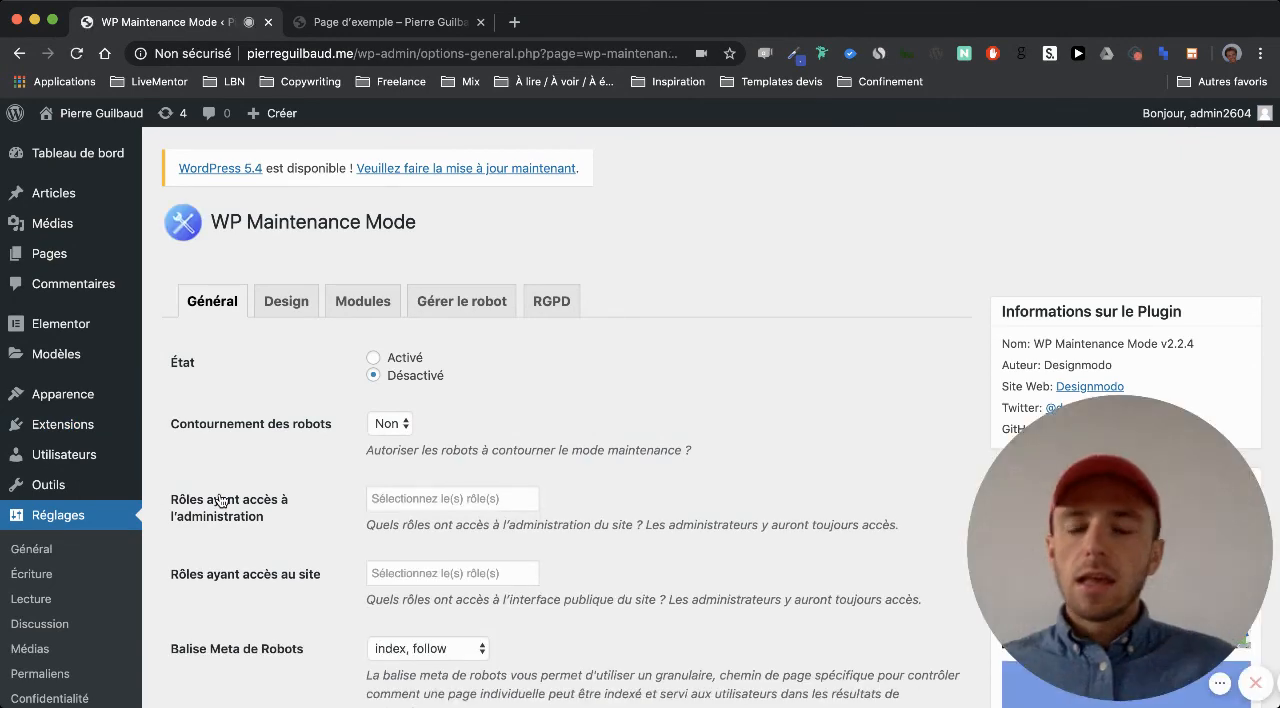
click(404, 364)
scroll(404, 366, down, 10)
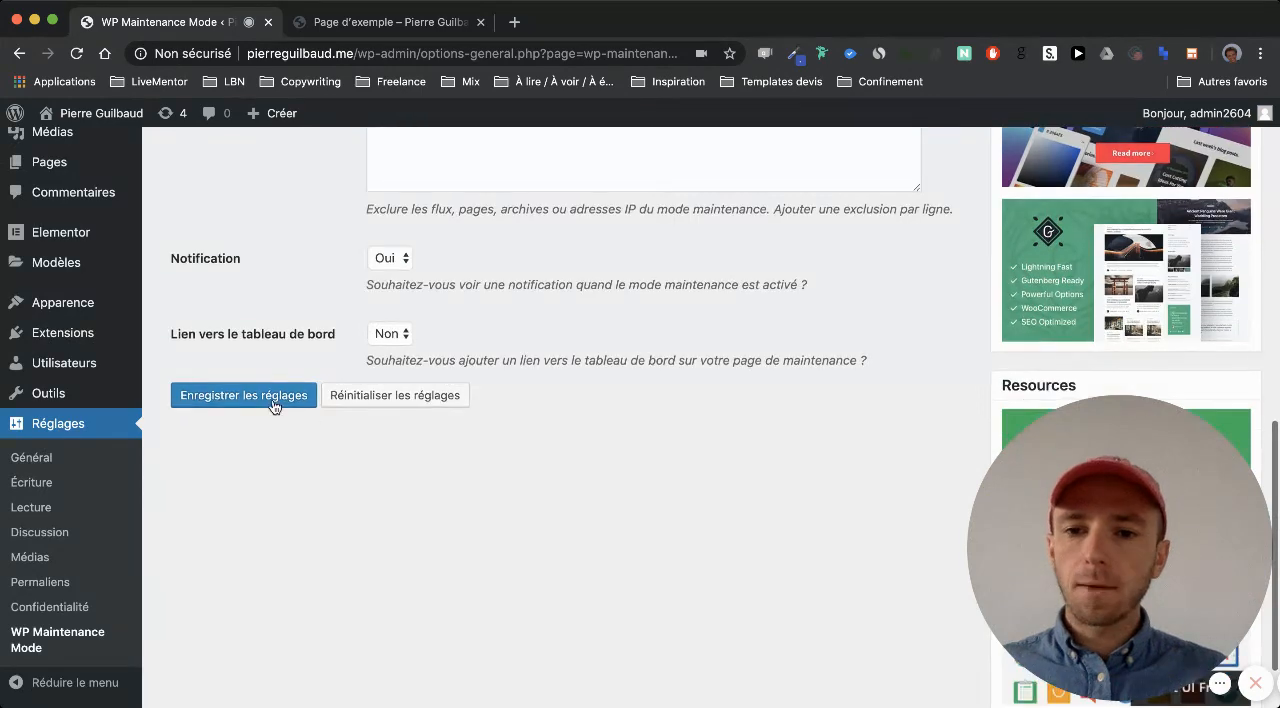
click(271, 400)
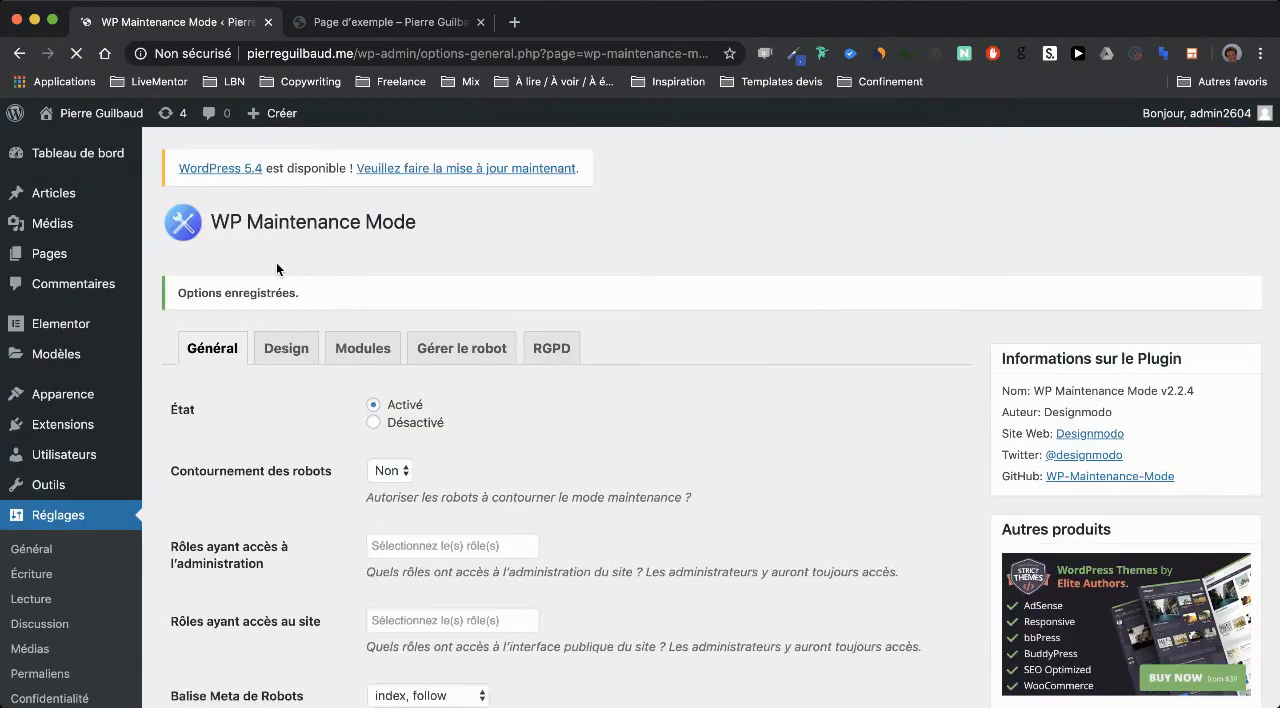
In the maintenance page's design settings, set the background type to "Arrière-plan prédéfini" and choose the beach lifeguard tower image
click(288, 350)
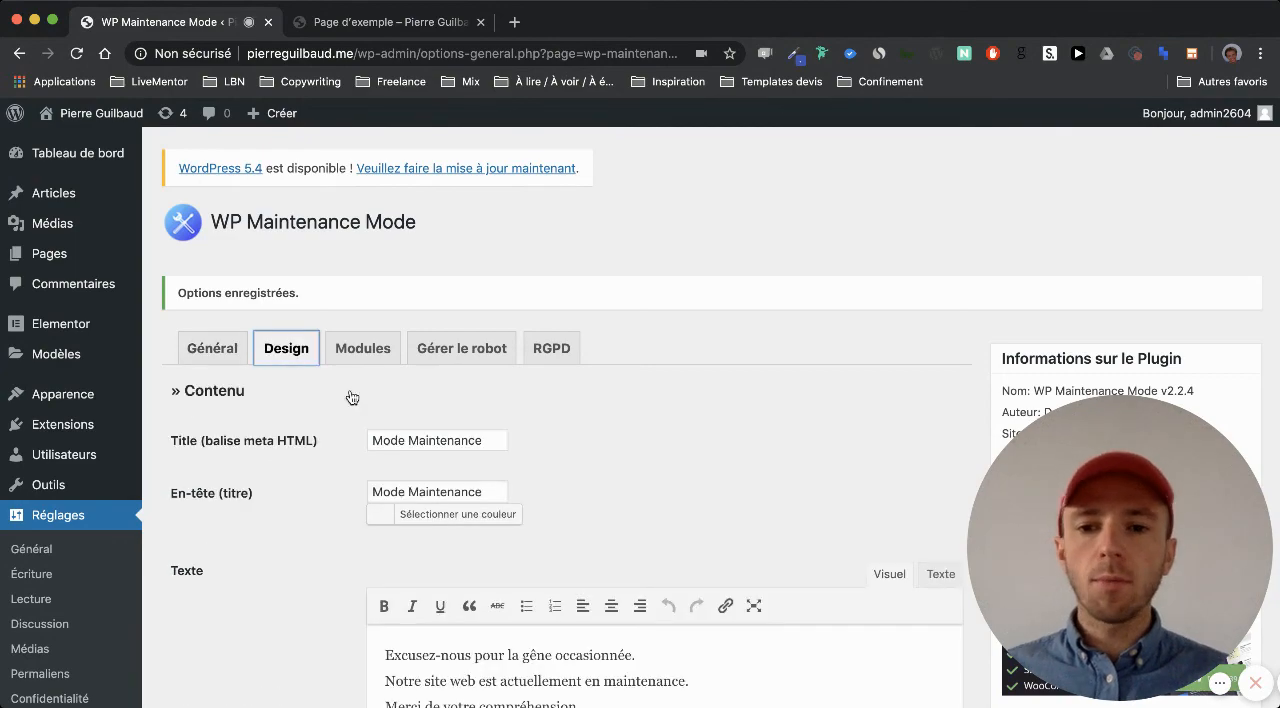
scroll(464, 490, down, 1)
scroll(464, 490, down, 5)
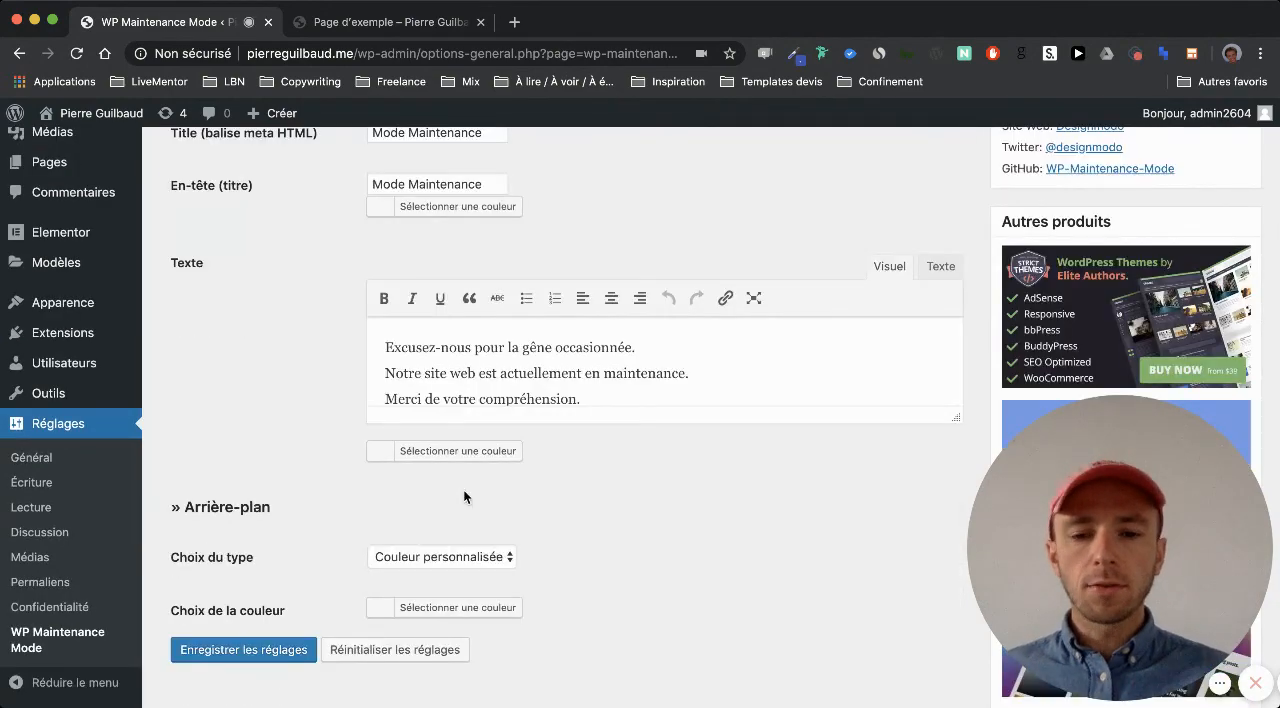
scroll(476, 532, down, 2)
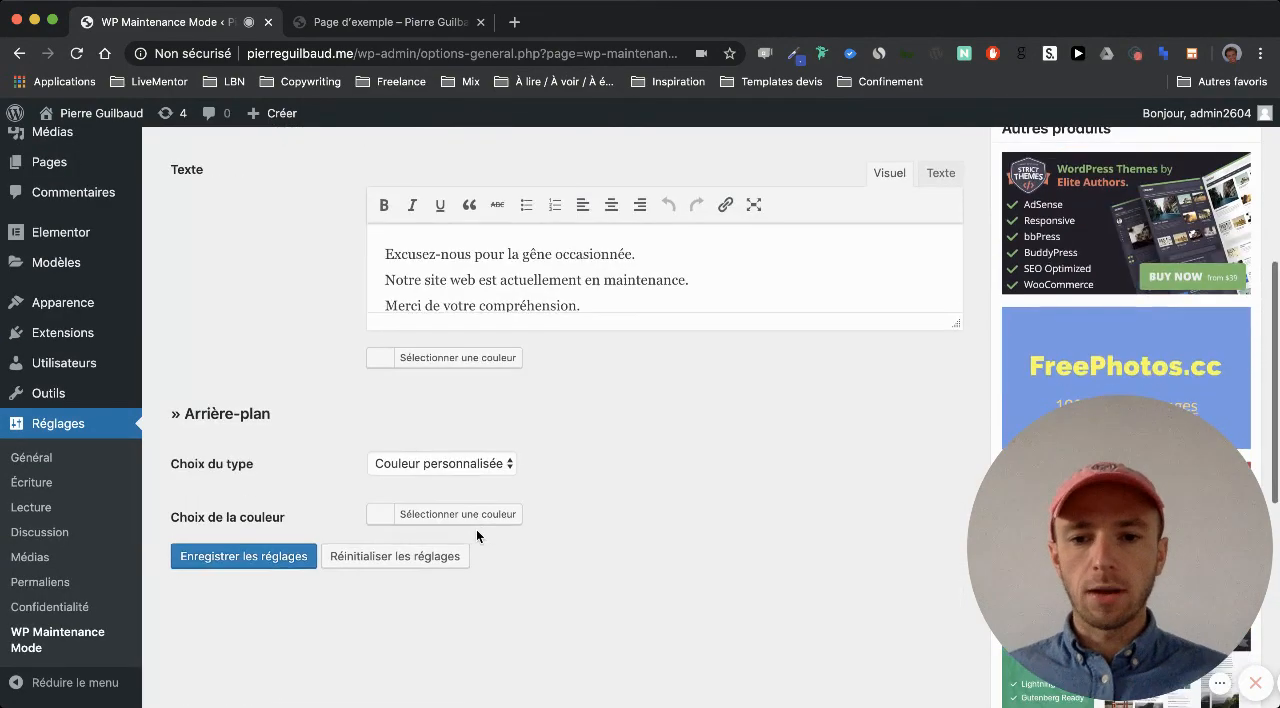
click(468, 463)
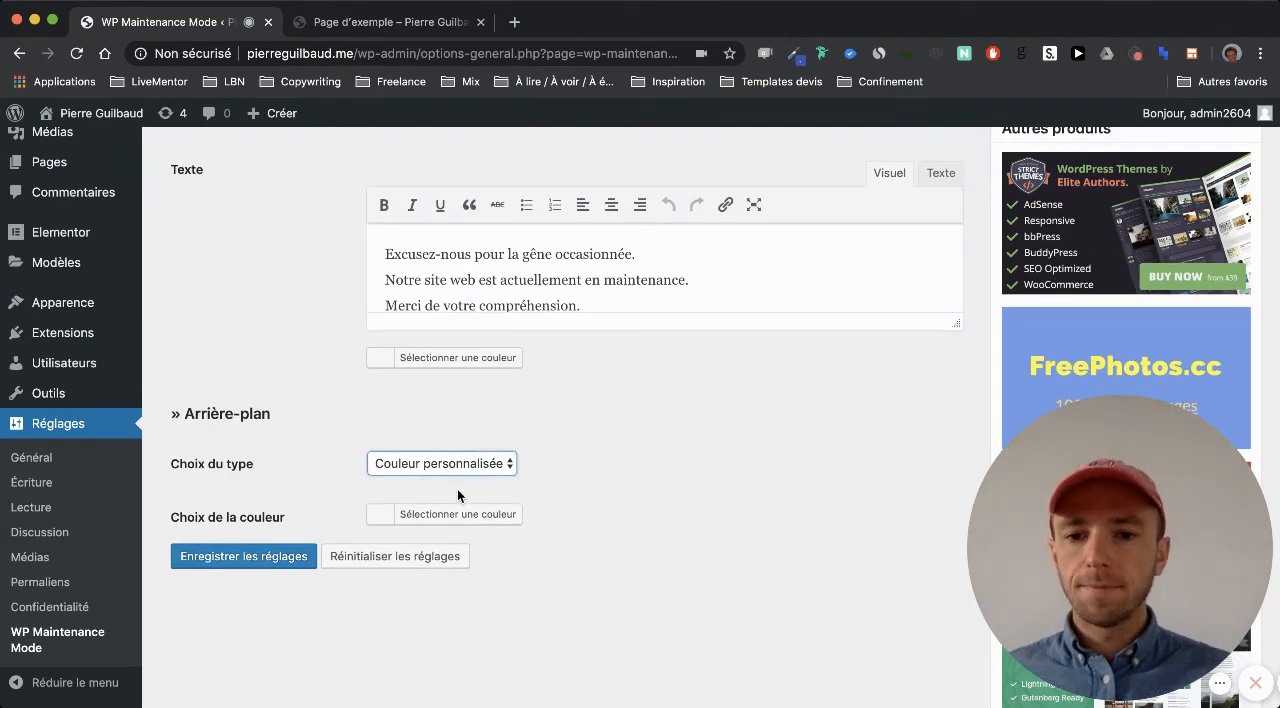
click(457, 489)
scroll(603, 495, down, 4)
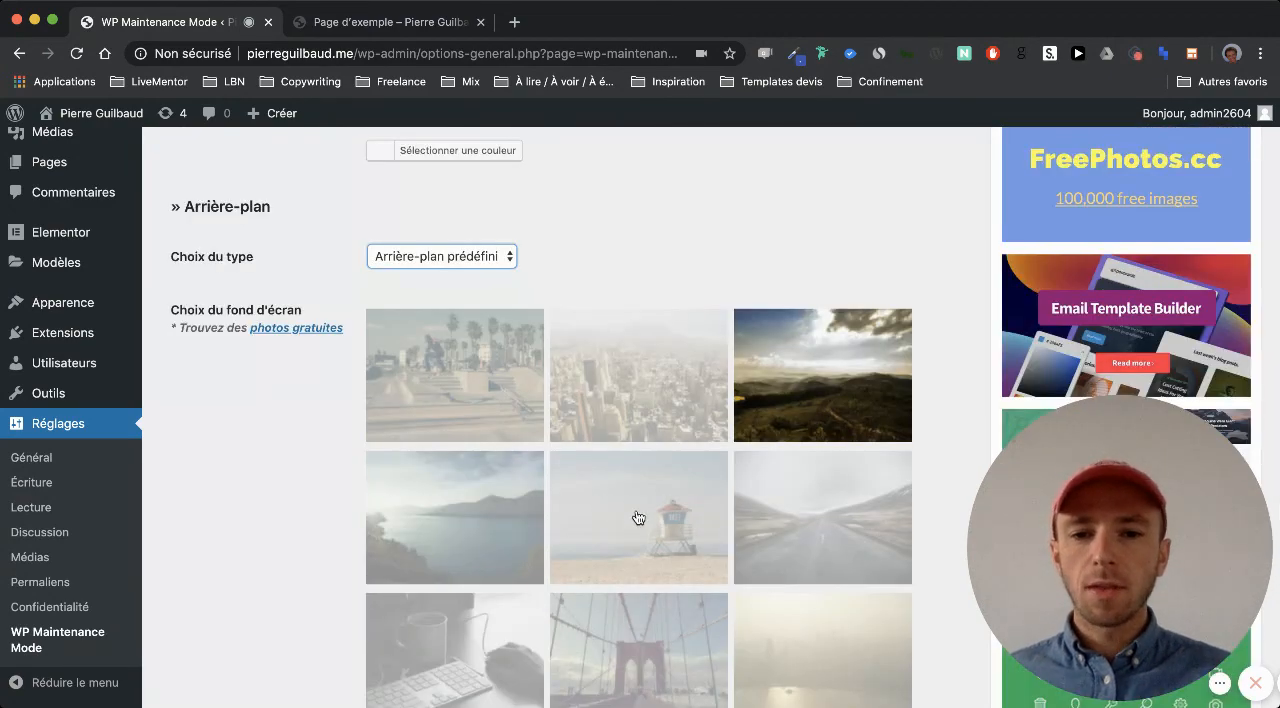
scroll(211, 480, down, 3)
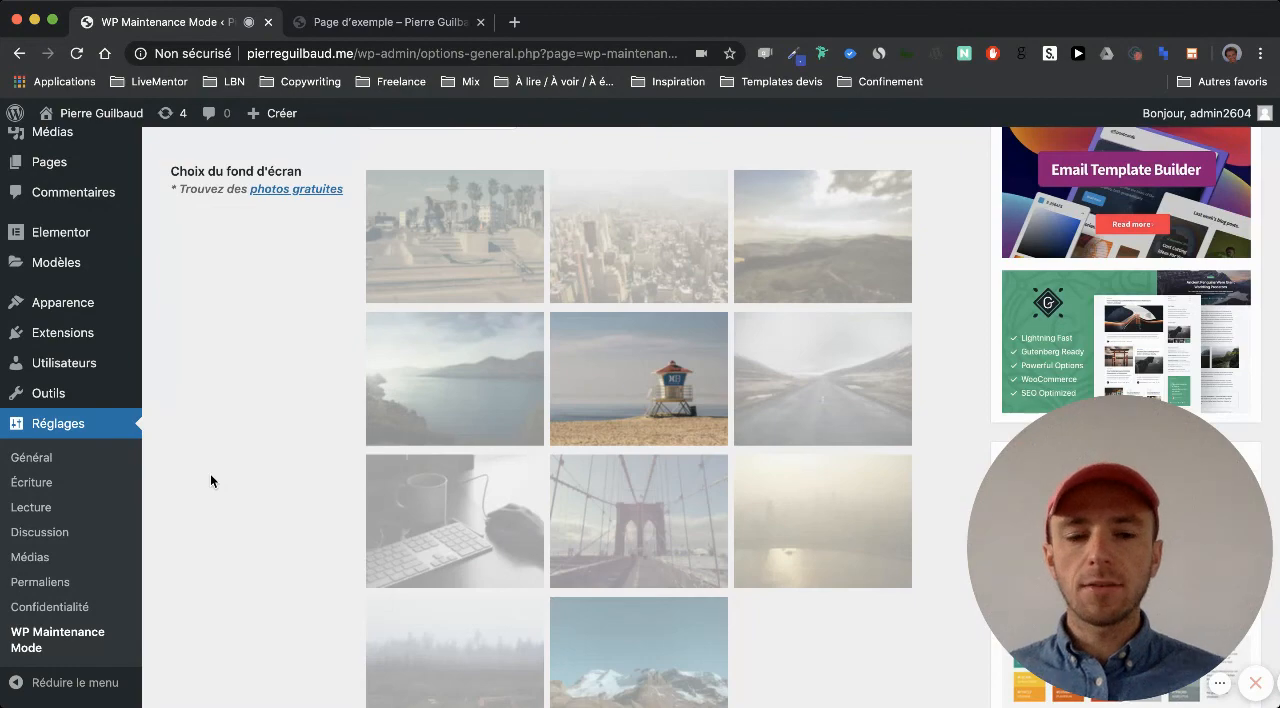
scroll(211, 478, down, 3)
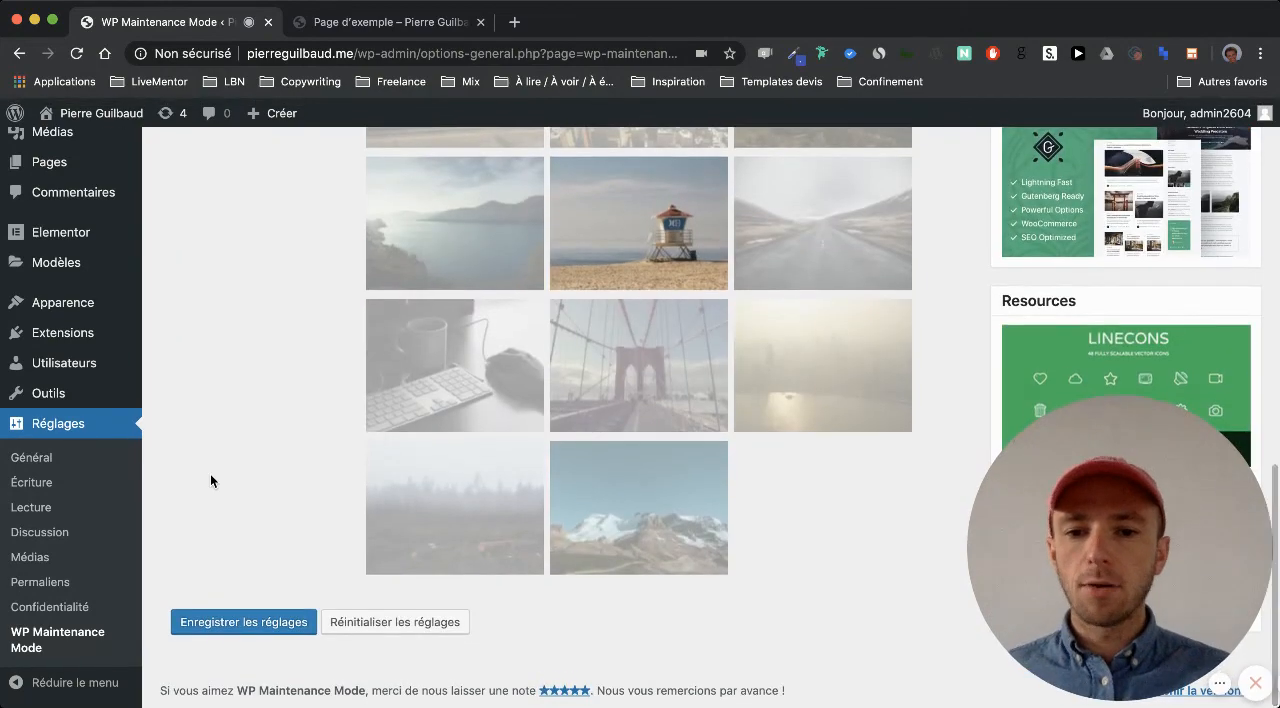
scroll(211, 478, up, 10)
scroll(210, 478, up, 6)
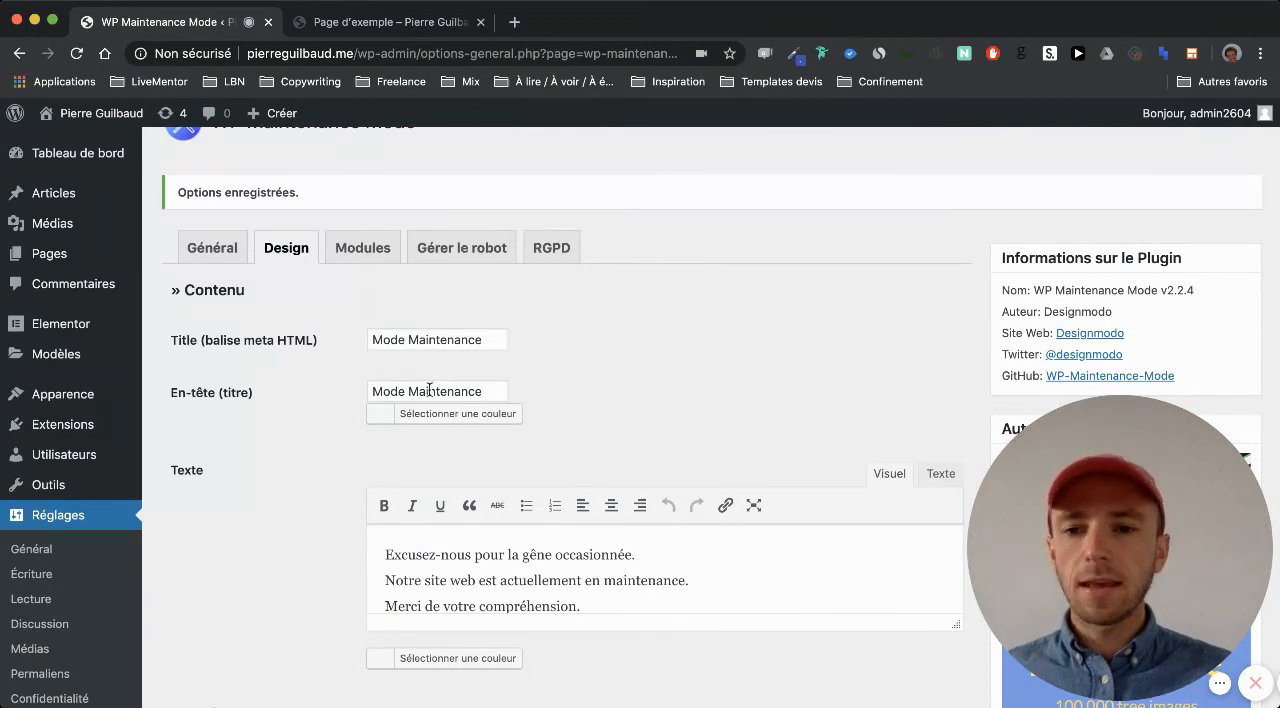
Set both the maintenance page's HTML meta title and its heading to "Site en construction"
triple_click(449, 341)
text(Sitge)
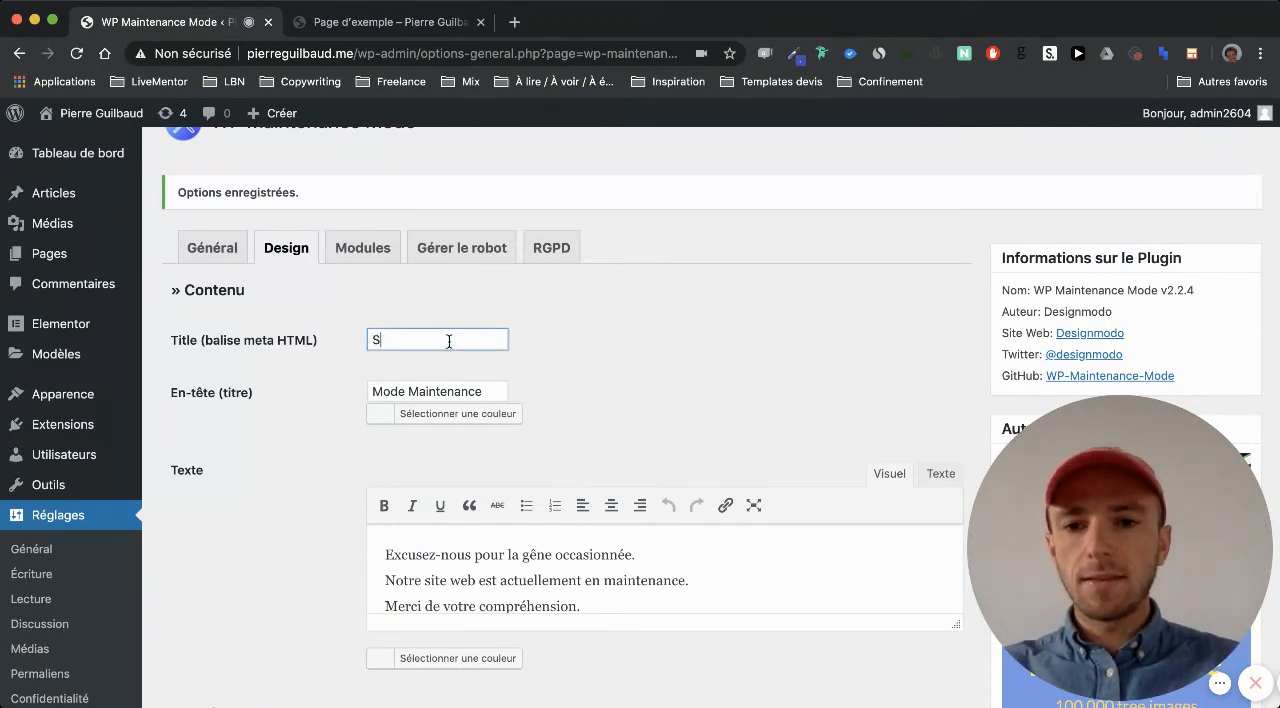
key(BackSpace)
key(BackSpace)
text(e en construction)
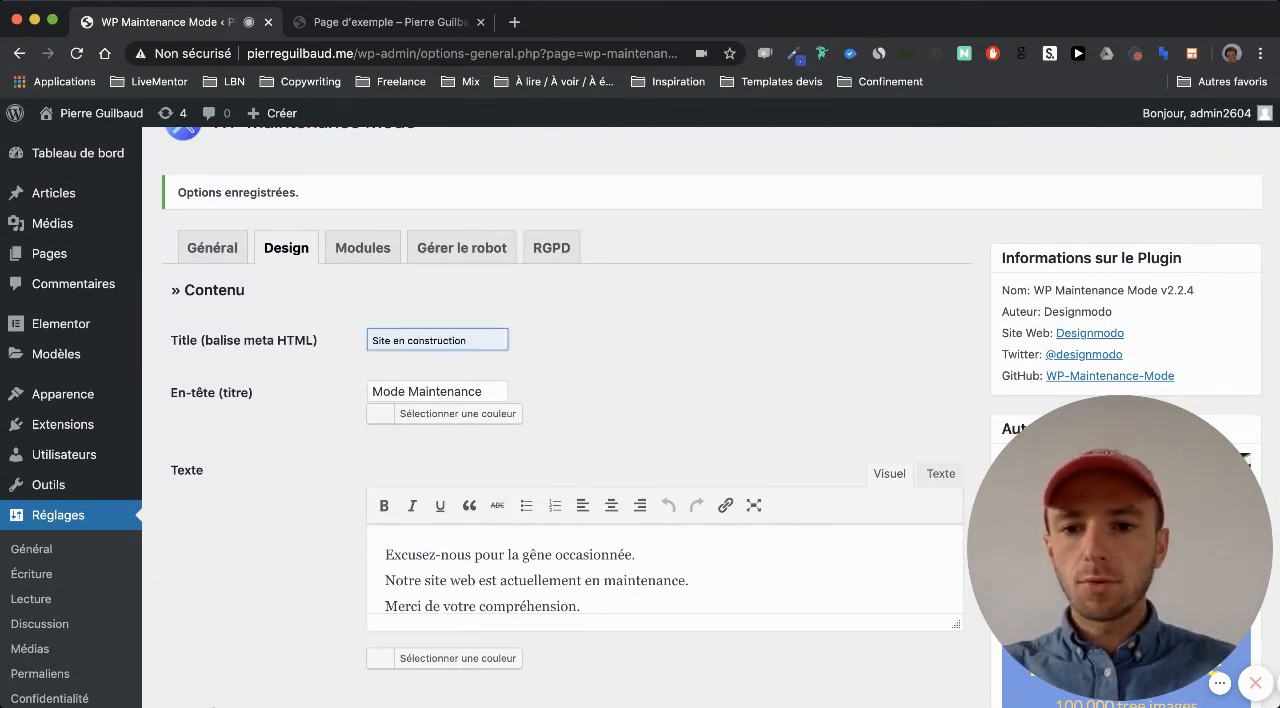
triple_click(466, 388)
text(Site )
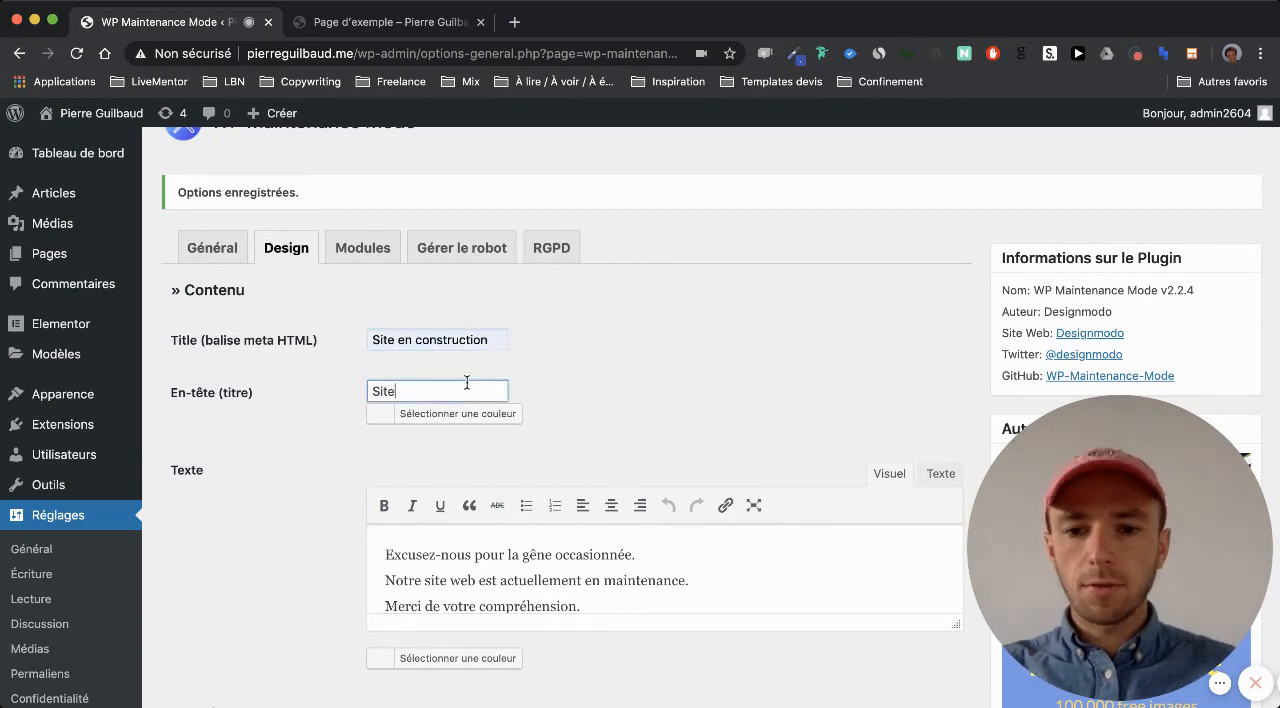
text(en construction)
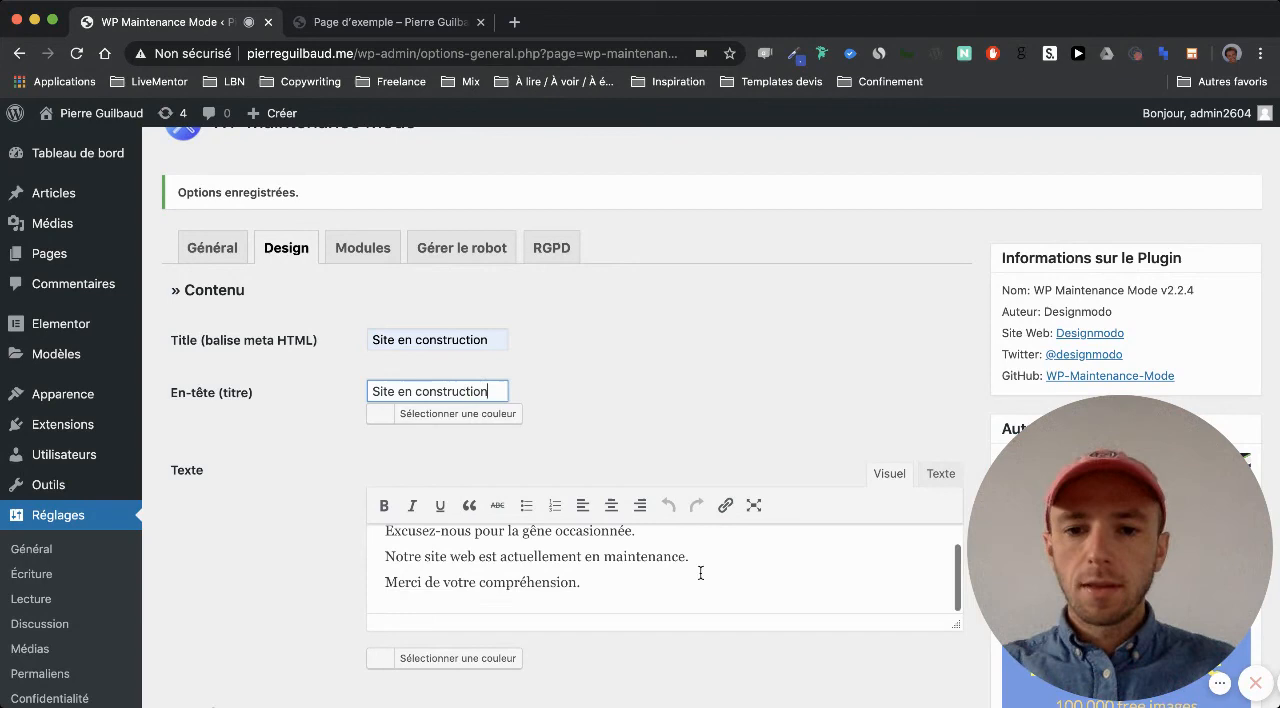
Replace the maintenance page's body text with "Le site est en construction" and a second paragraph, "Pour me joindre en attendant :"
drag(583, 605, 386, 497)
text(Le site es)
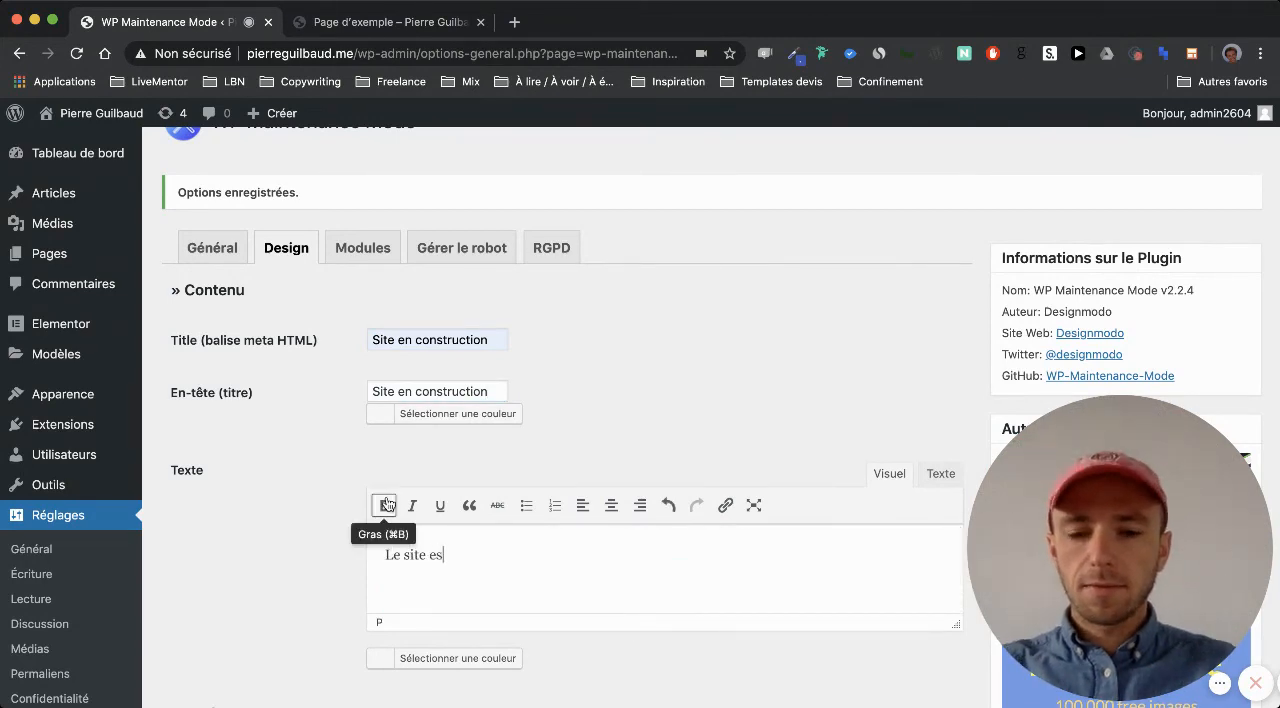
text(t en construc)
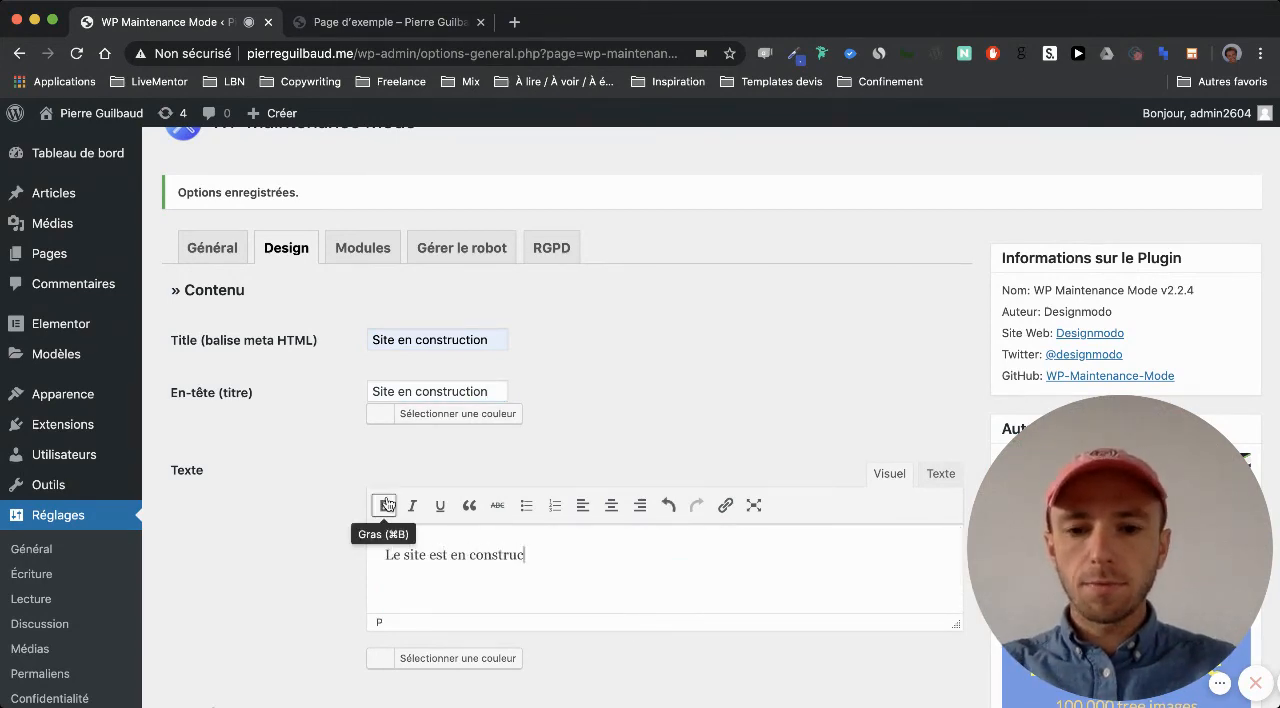
text(tion Pour m)
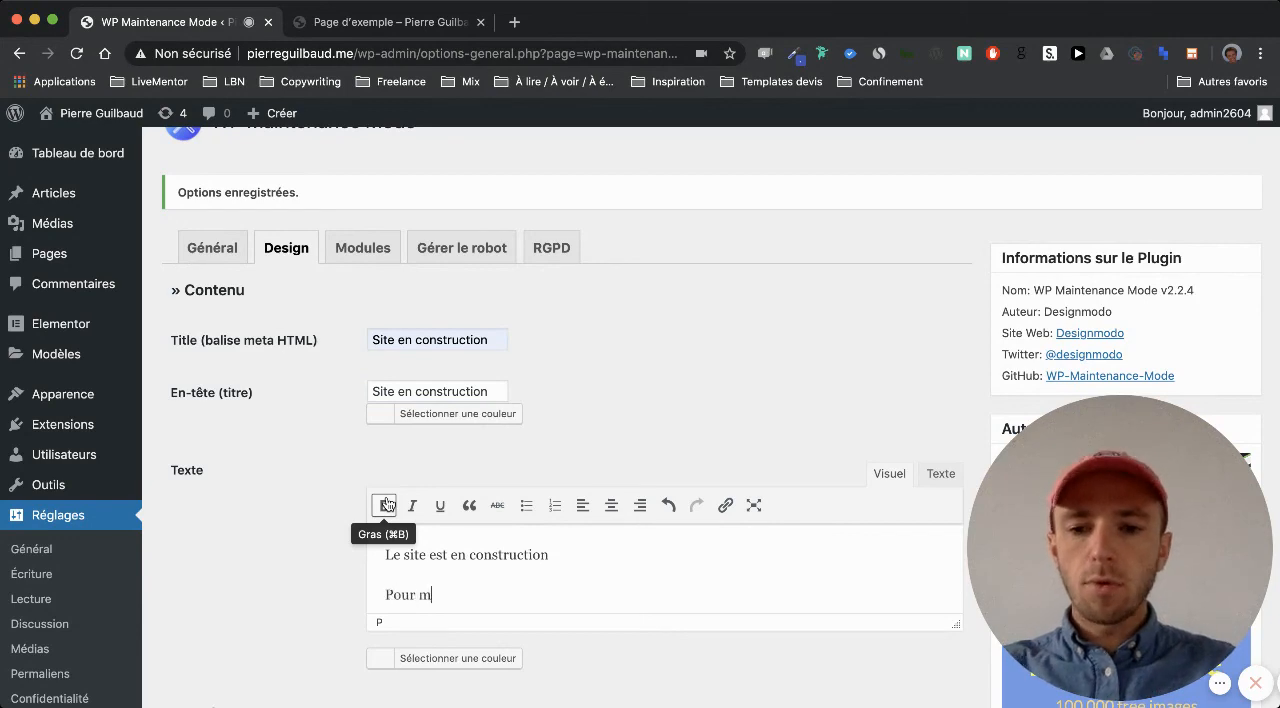
text(e joindre en attendant :)
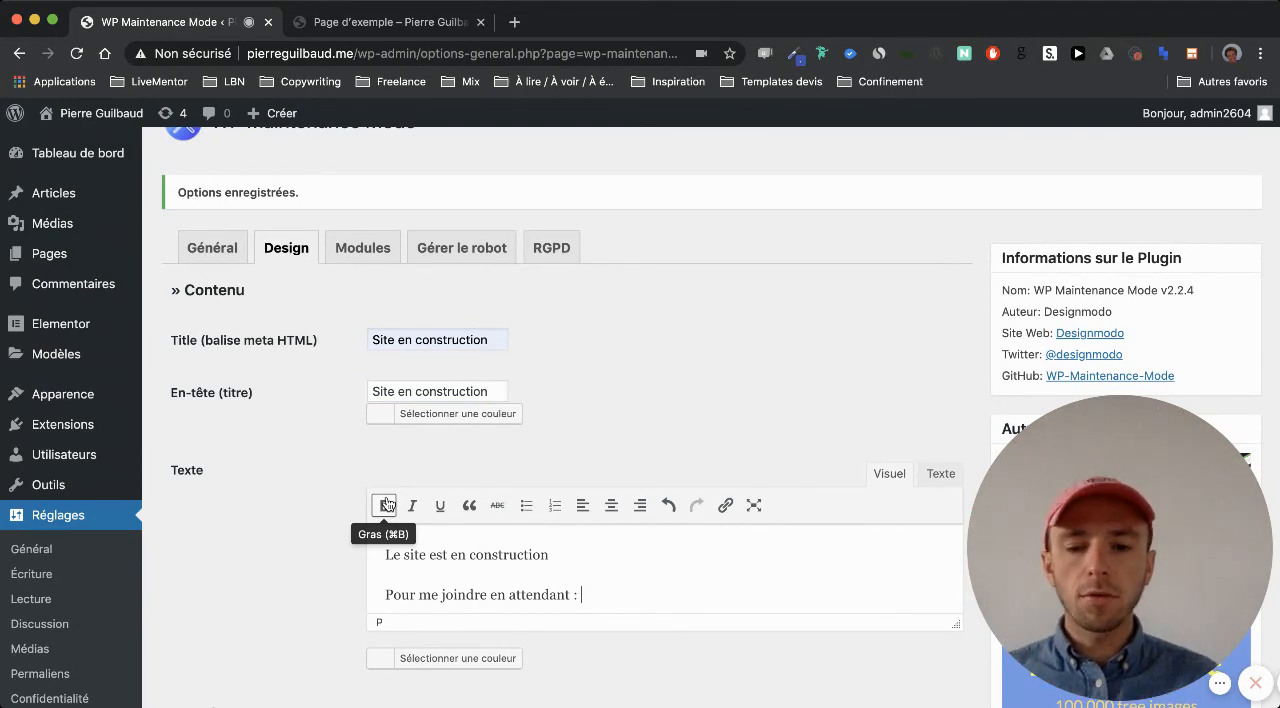
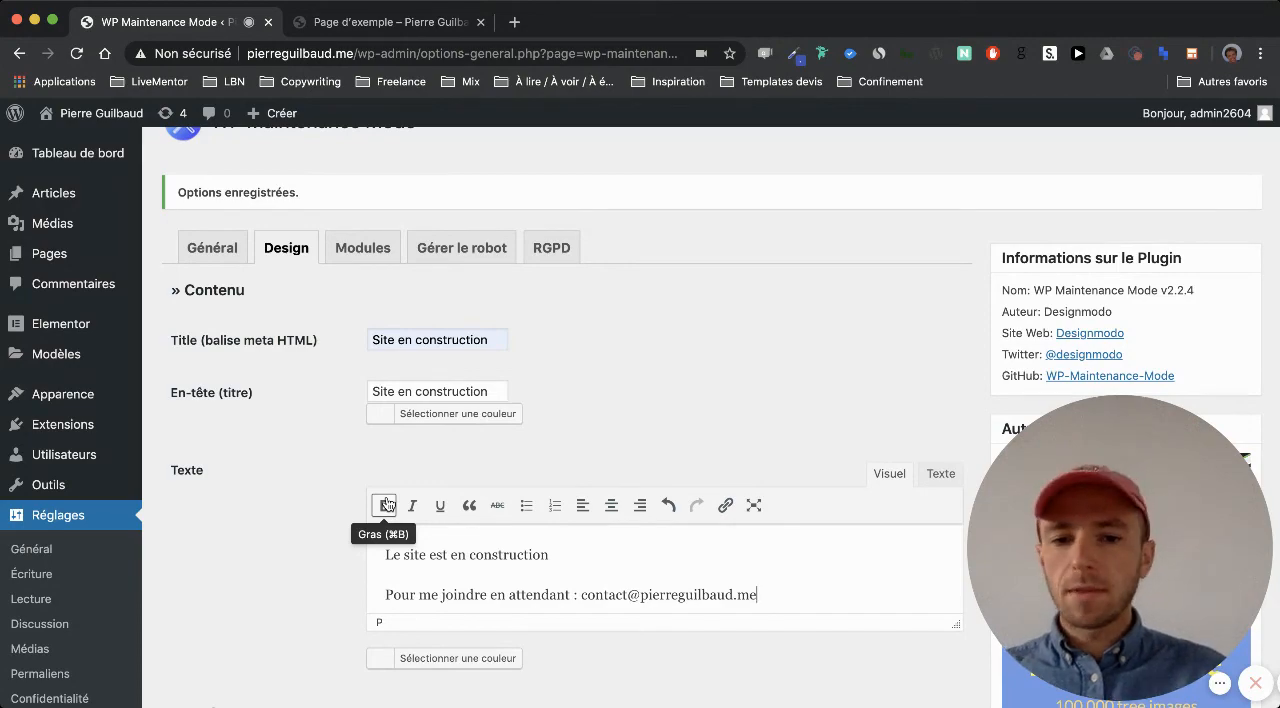
Add the contact e-mail address after "Pour me joindre en attendant :" and save the design settings
scroll(237, 520, down, 10)
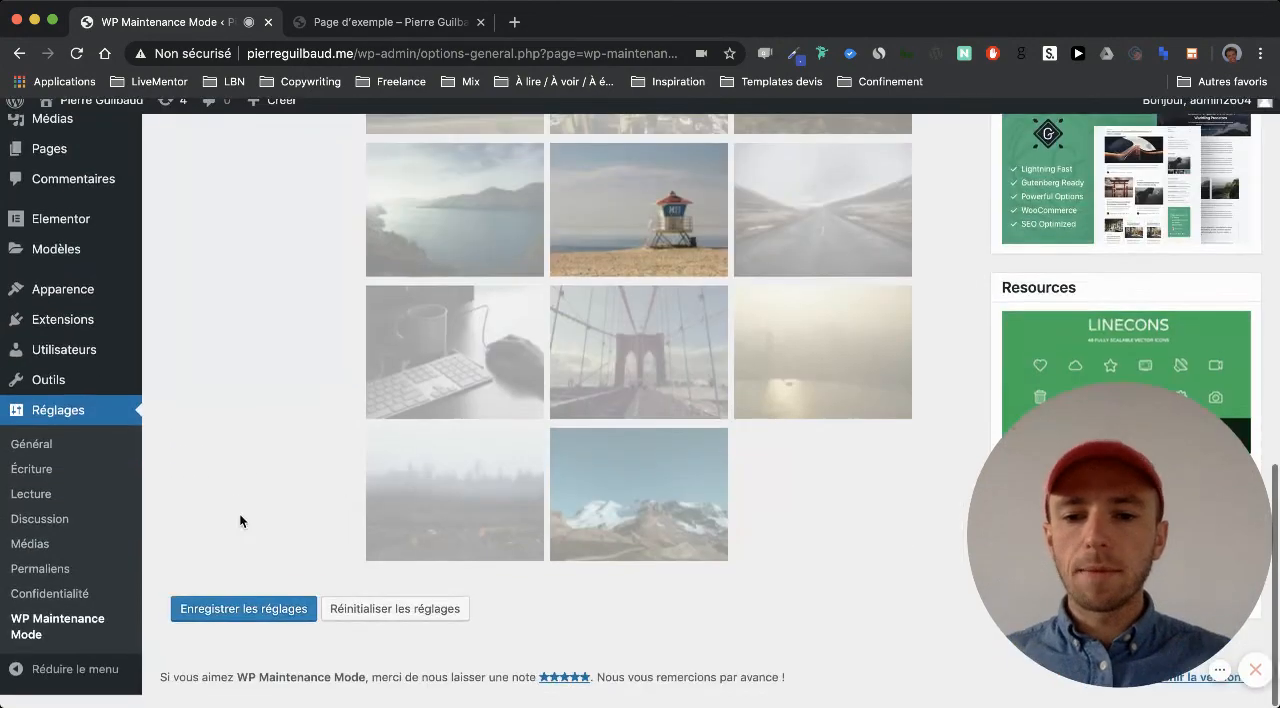
click(255, 622)
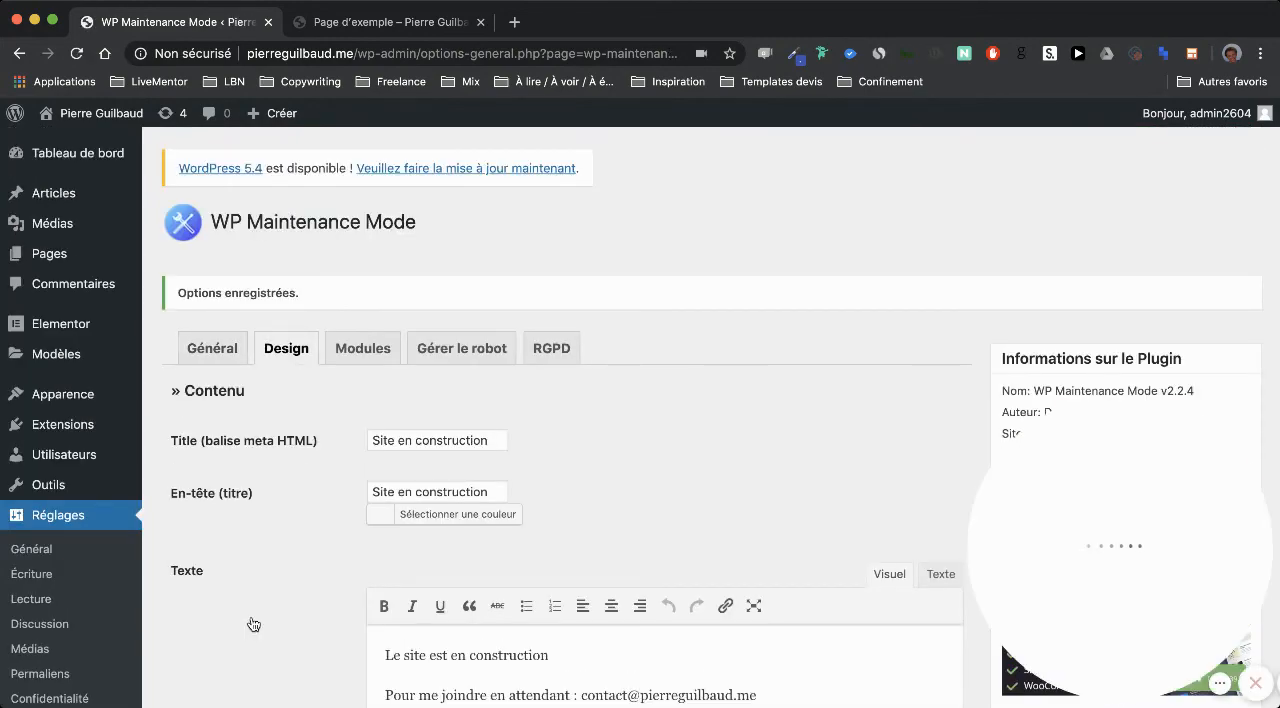
Log out of WordPress from the example page and open the site's home address to check the maintenance page as a visitor
click(375, 21)
mouse_move(1237, 123)
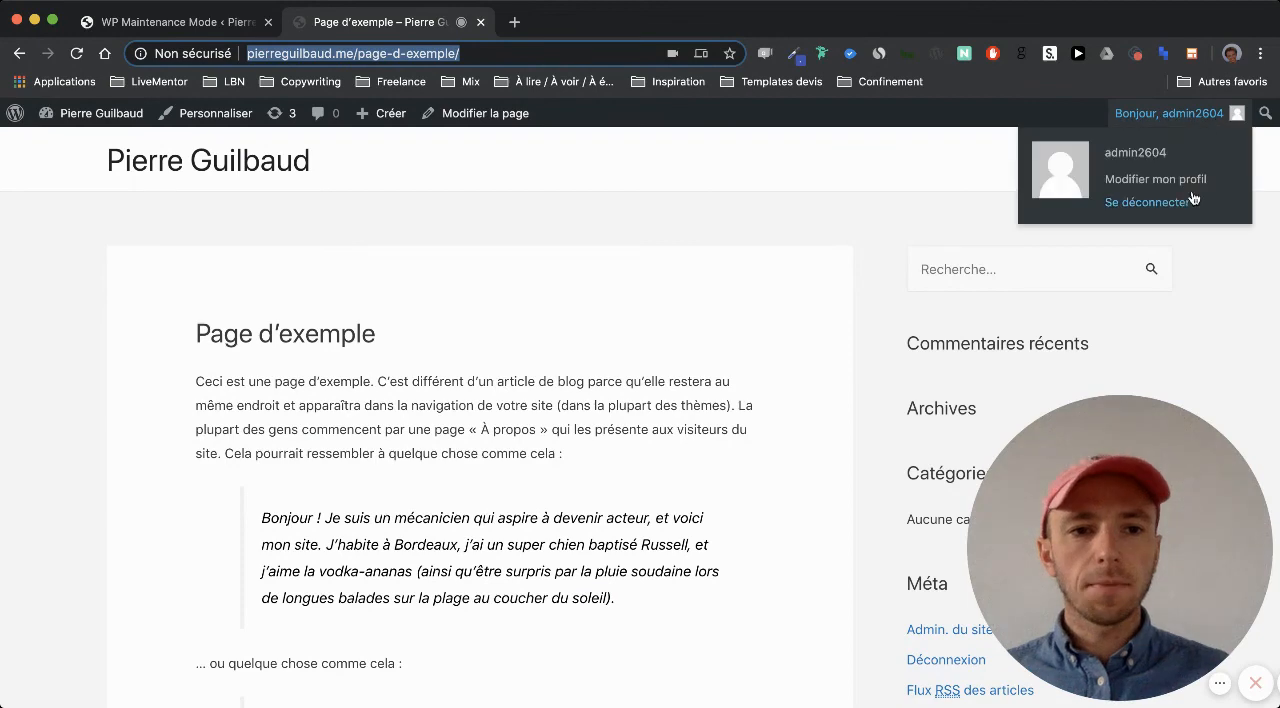
click(1183, 202)
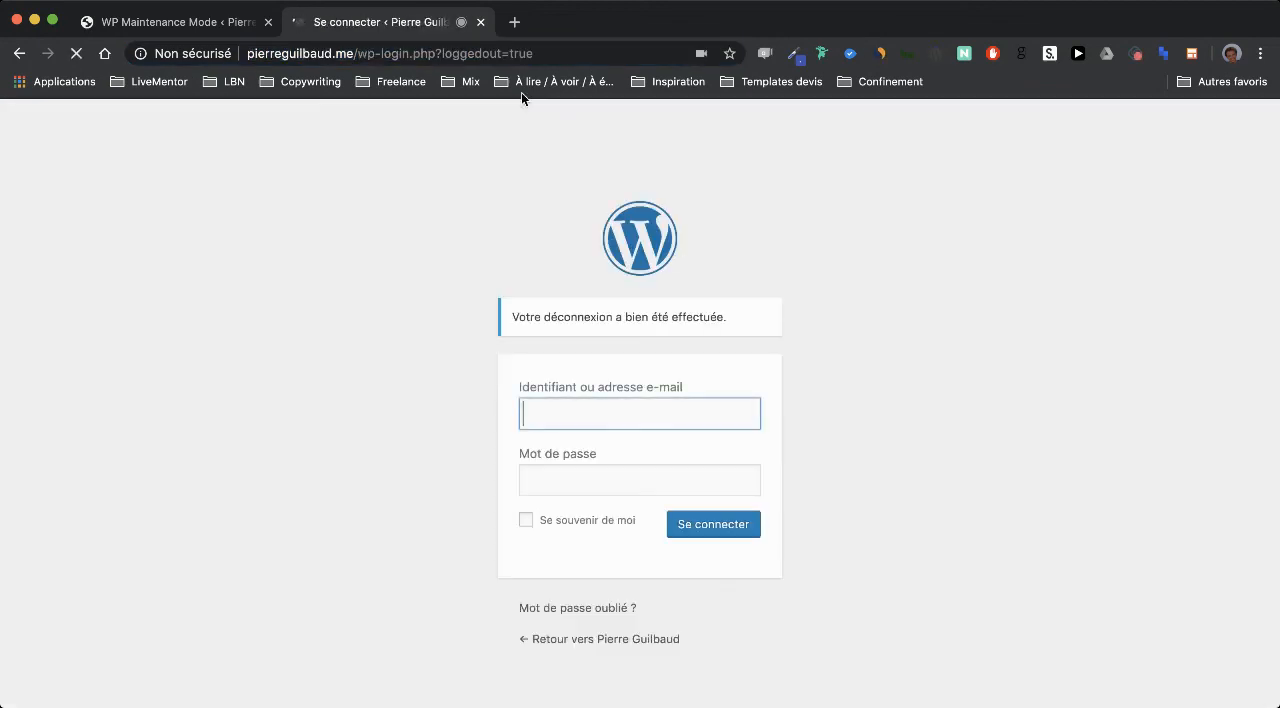
drag(358, 53, 774, 57)
key(BackSpace)
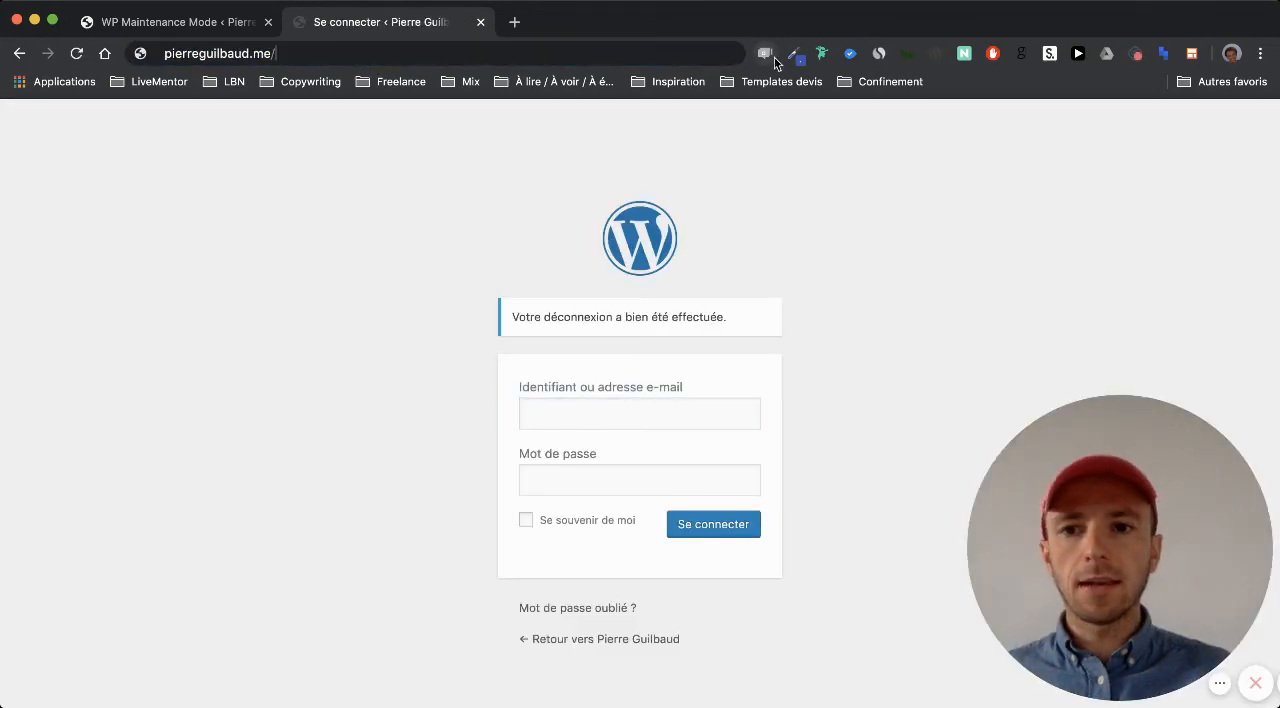
key(Return)
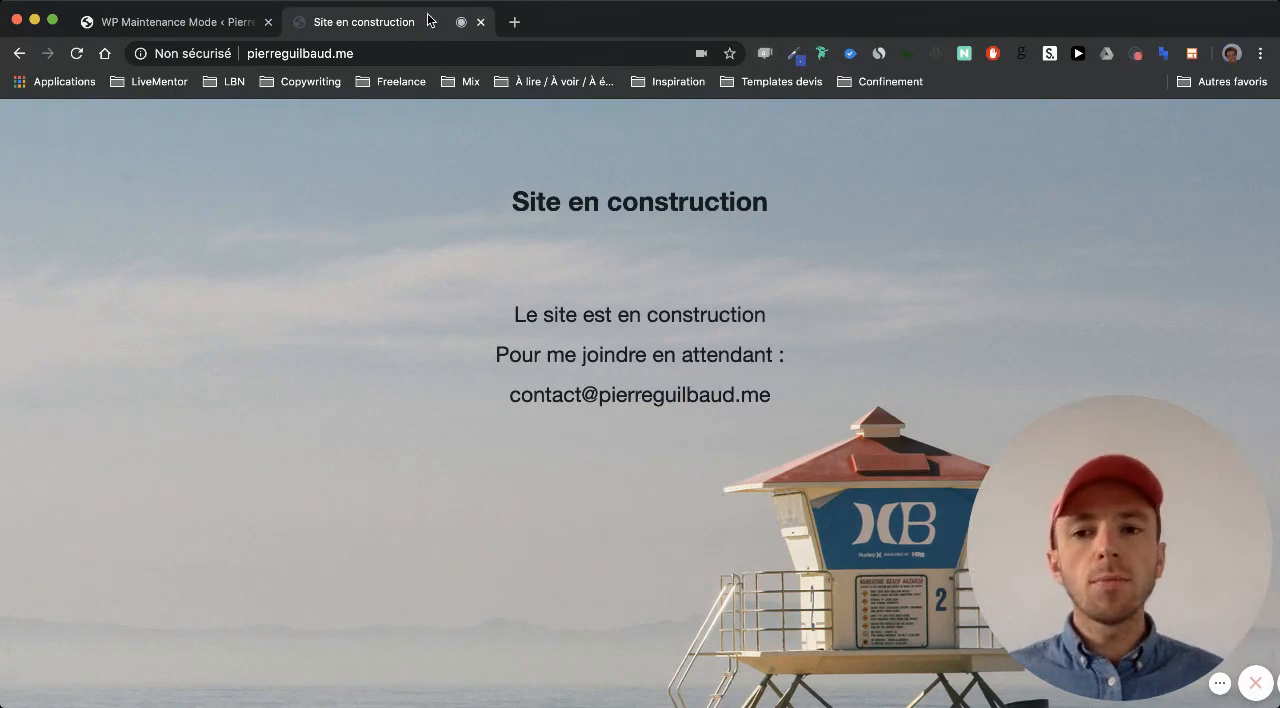
Open the site's admin login by adding /wp-admin to the domain address
click(378, 50)
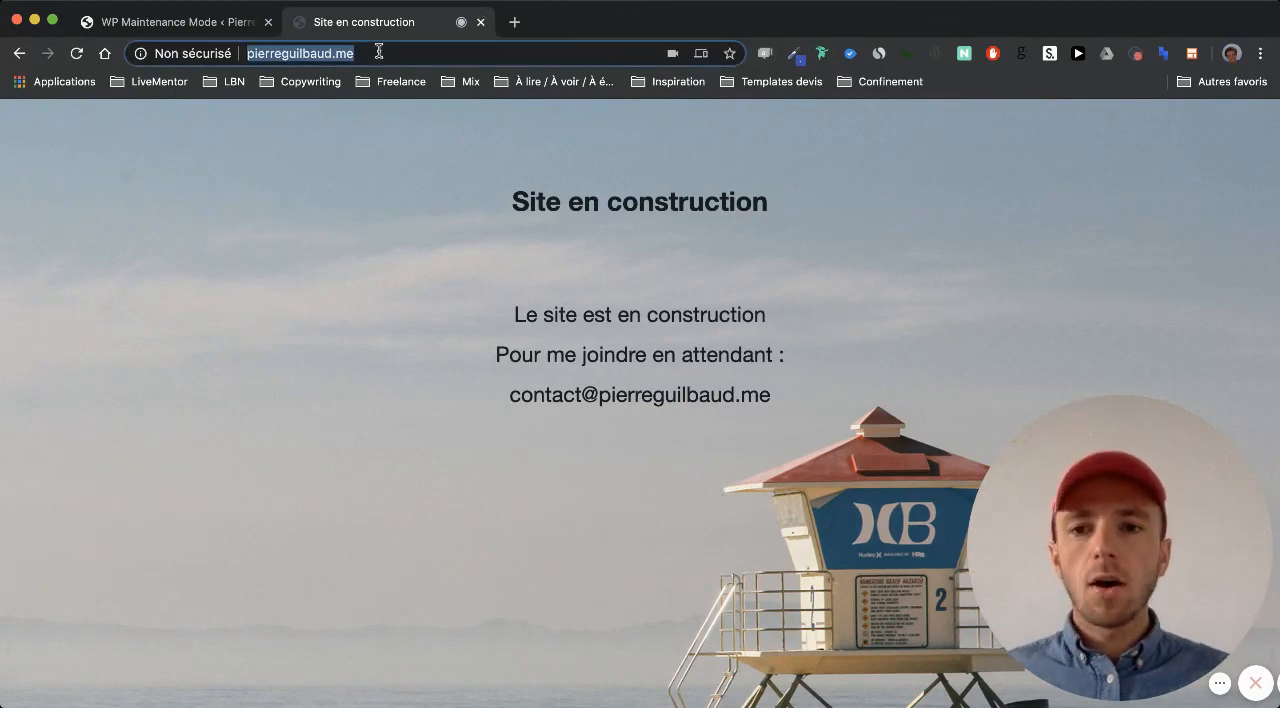
click(406, 50)
text(/)
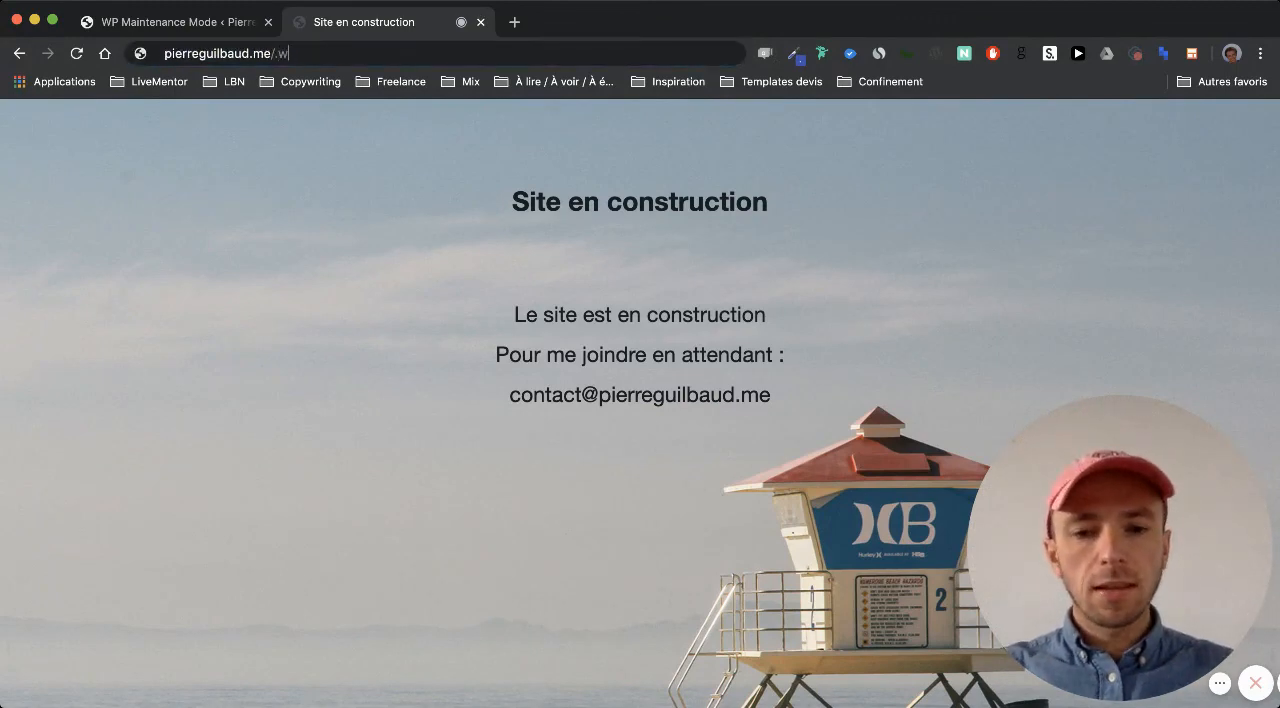
text(wp-admin)
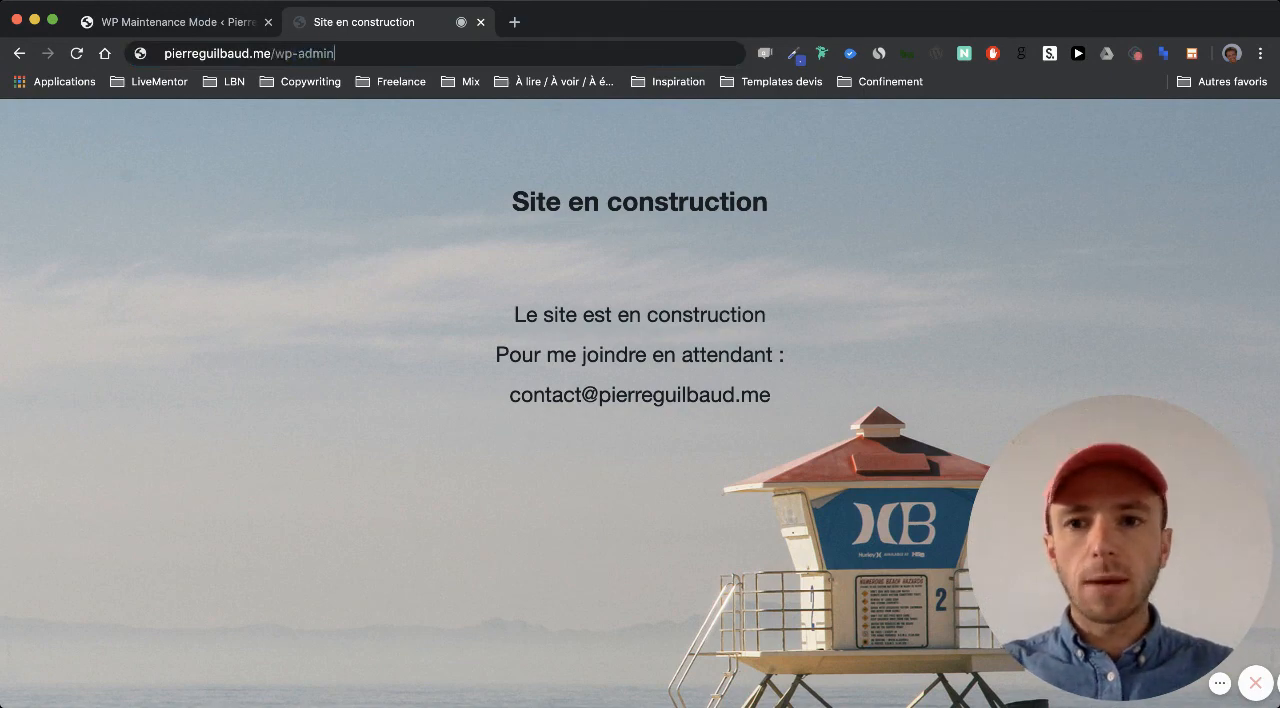
key(Return)
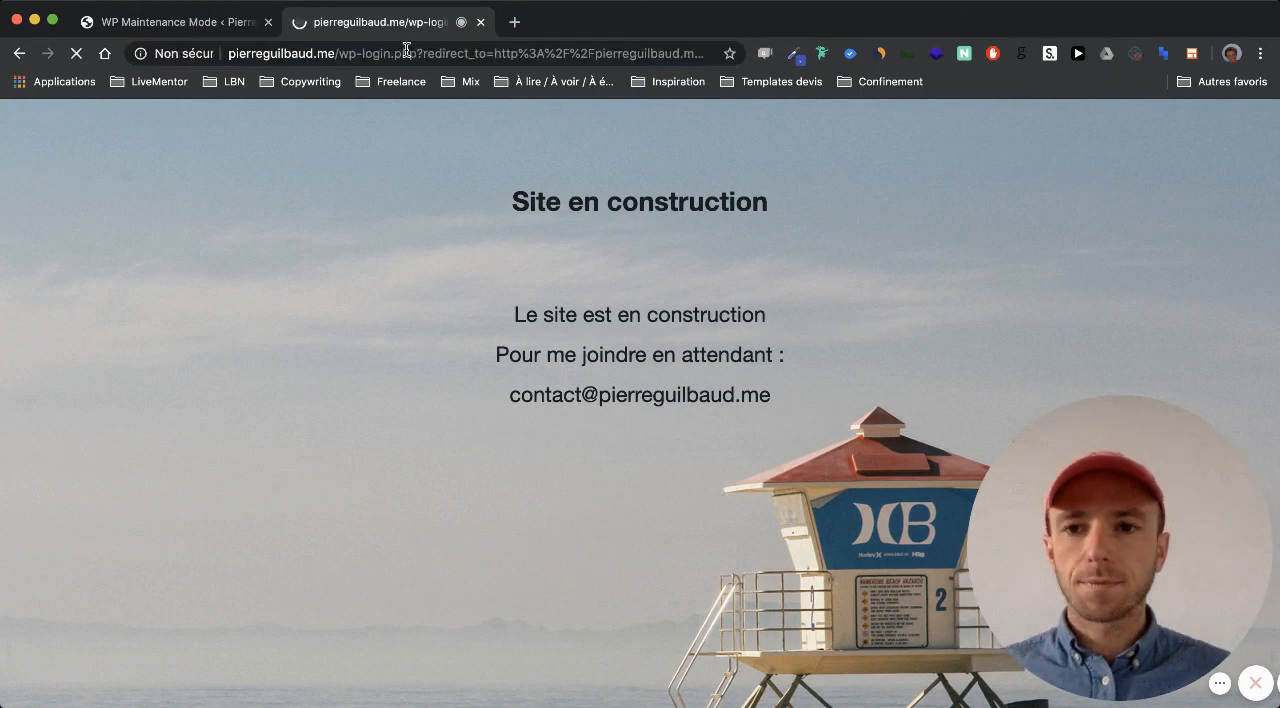